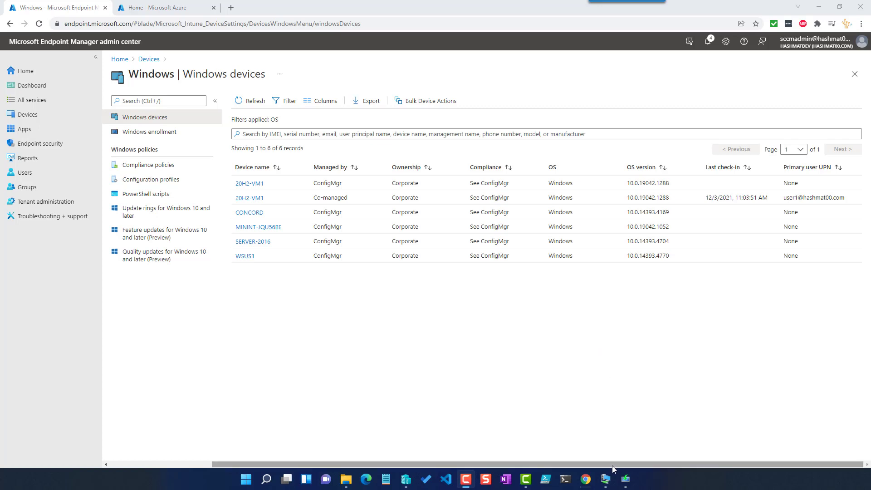
Switch to the SCCM virtual machine and open the properties of CoMgmtSettingsProd under Cloud Attach in the Administration workspace
{"action": "mouse_move", "coordinate": [607, 479]}
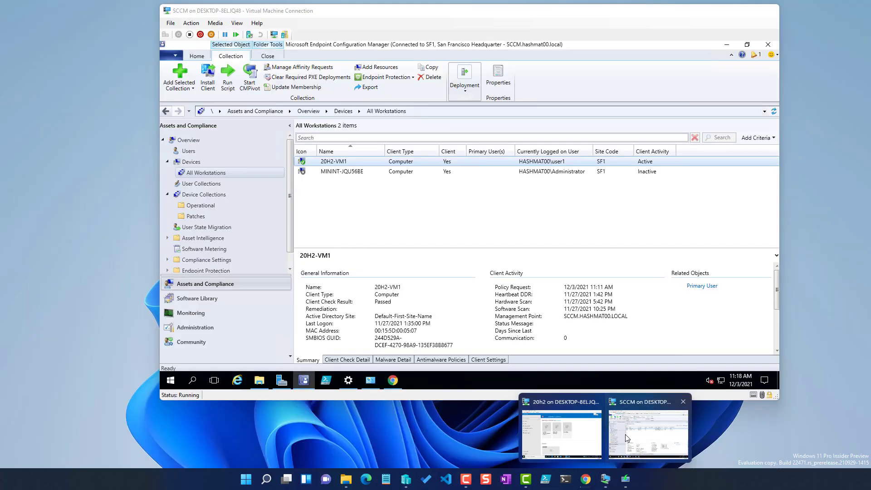
{"action": "left_click", "coordinate": [625, 434]}
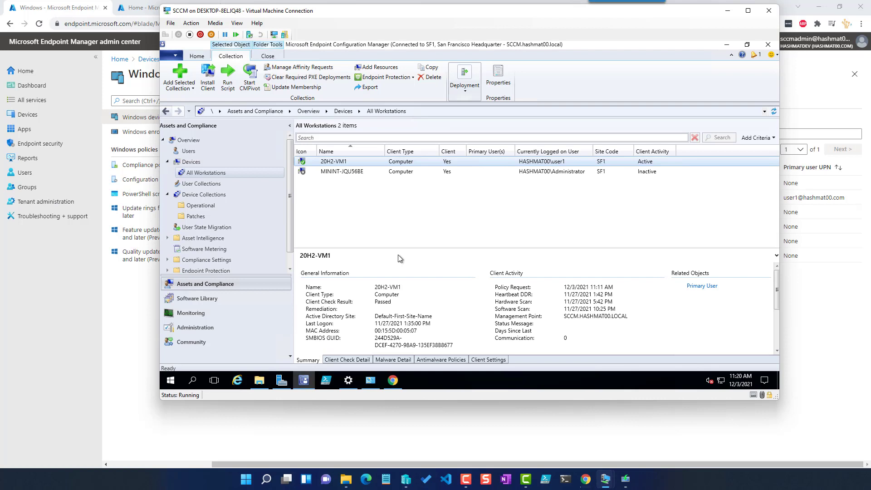
{"action": "left_click", "coordinate": [229, 322]}
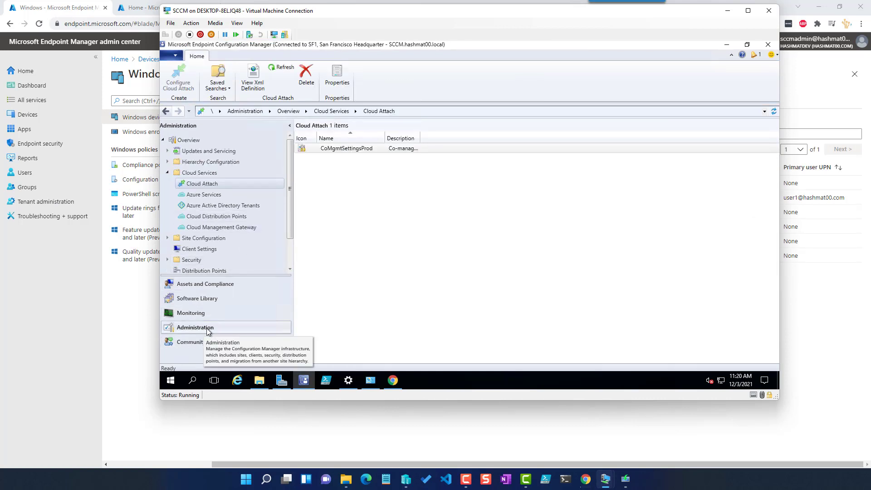
{"action": "left_click", "coordinate": [320, 150]}
{"action": "left_click", "coordinate": [340, 75]}
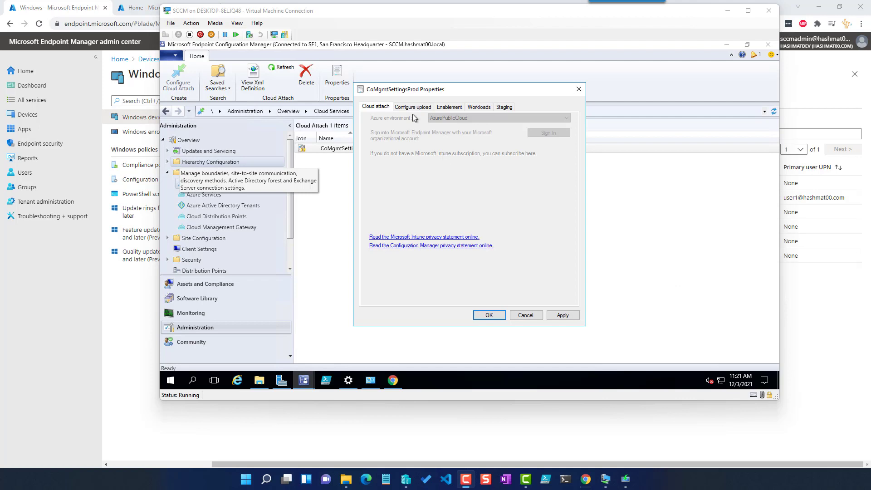
Check the enablement settings and move the Client apps and Office Click-to-Run apps workloads to Pilot Intune
{"action": "left_click", "coordinate": [447, 108]}
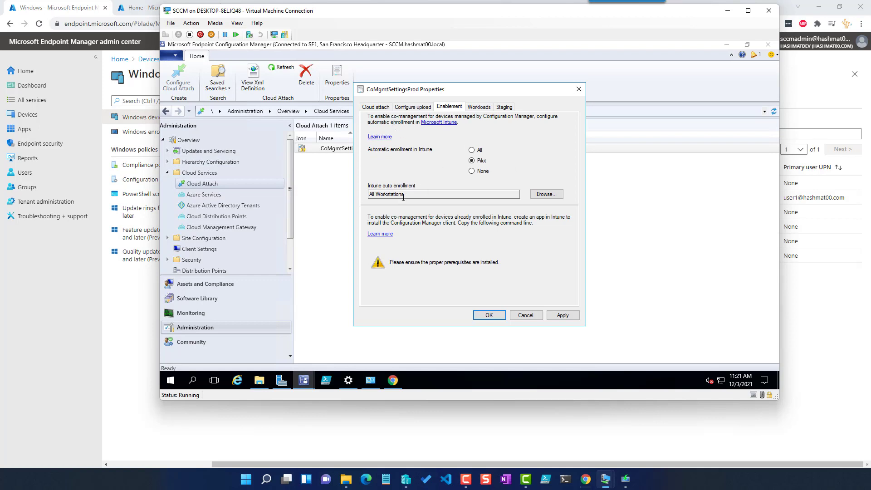
{"action": "left_click", "coordinate": [479, 106]}
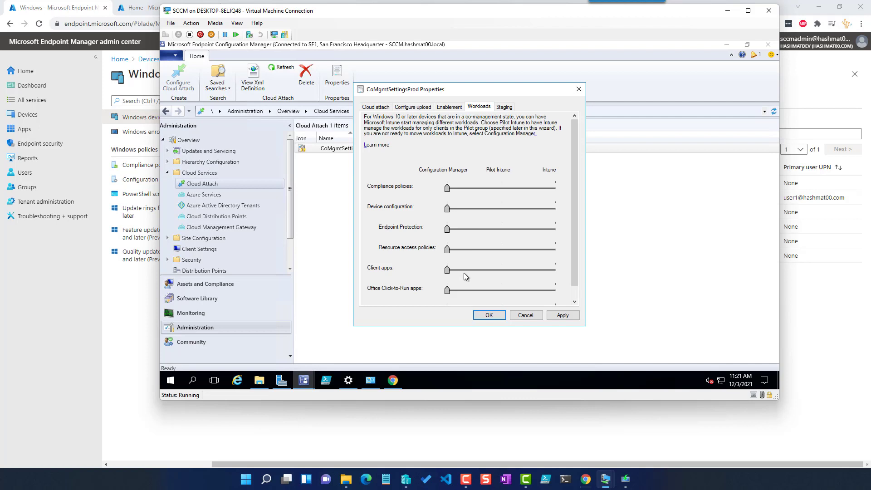
{"action": "left_click", "coordinate": [501, 271]}
{"action": "left_click", "coordinate": [500, 288]}
Assign the All Workstations collection from the Patches folder as the pilot group for Client apps and Office Click-to-Run apps
{"action": "left_click", "coordinate": [504, 108]}
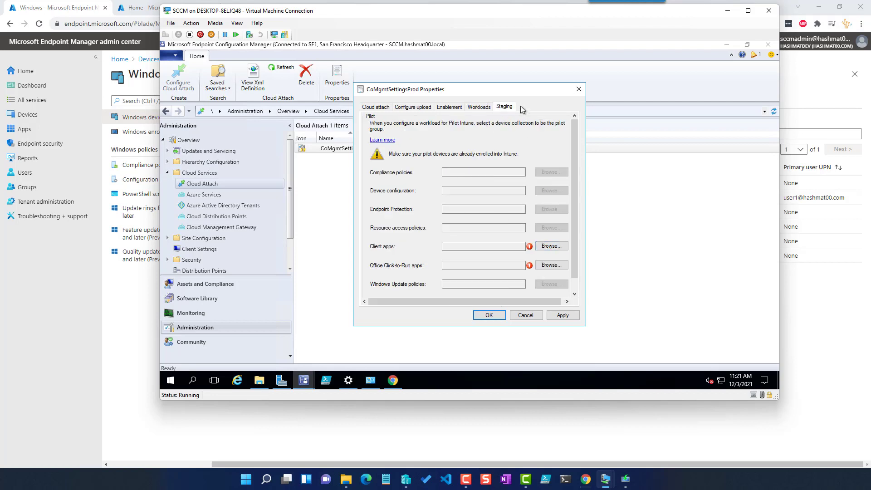
{"action": "left_click", "coordinate": [551, 246]}
{"action": "left_click", "coordinate": [348, 150]}
{"action": "double_click", "coordinate": [442, 172]}
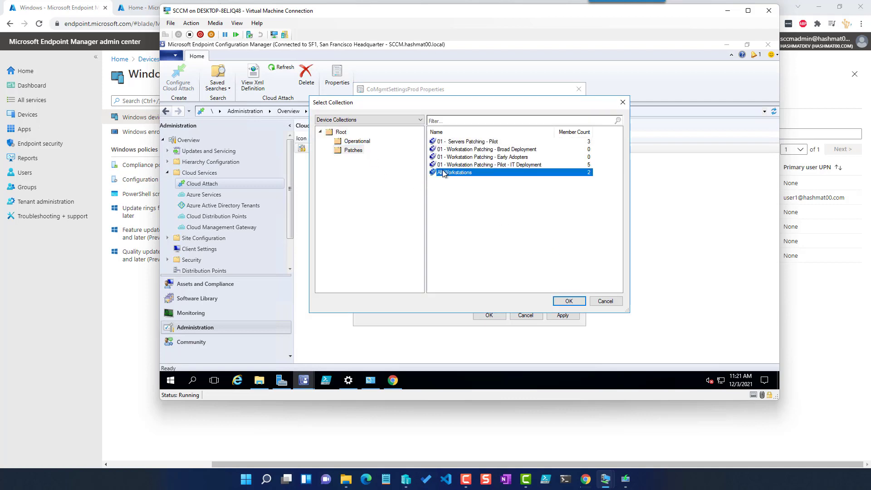
{"action": "left_click", "coordinate": [551, 265]}
{"action": "left_click", "coordinate": [352, 150]}
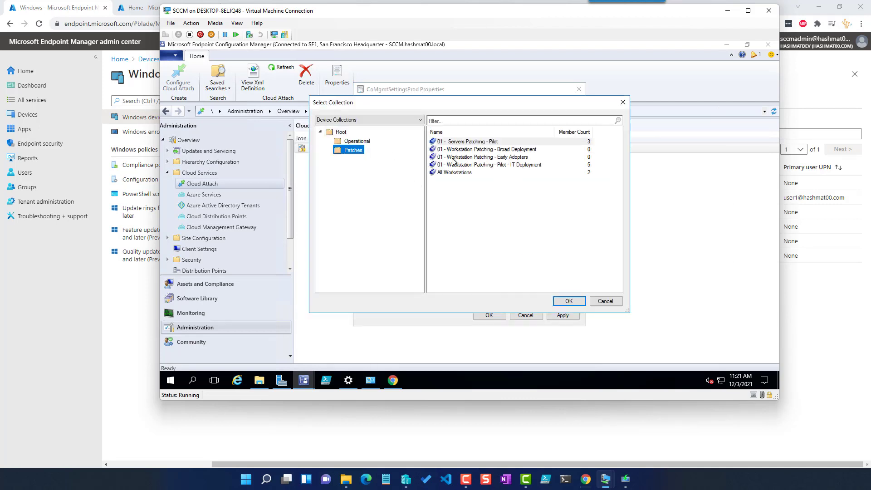
{"action": "left_click", "coordinate": [454, 173]}
{"action": "left_click", "coordinate": [568, 300]}
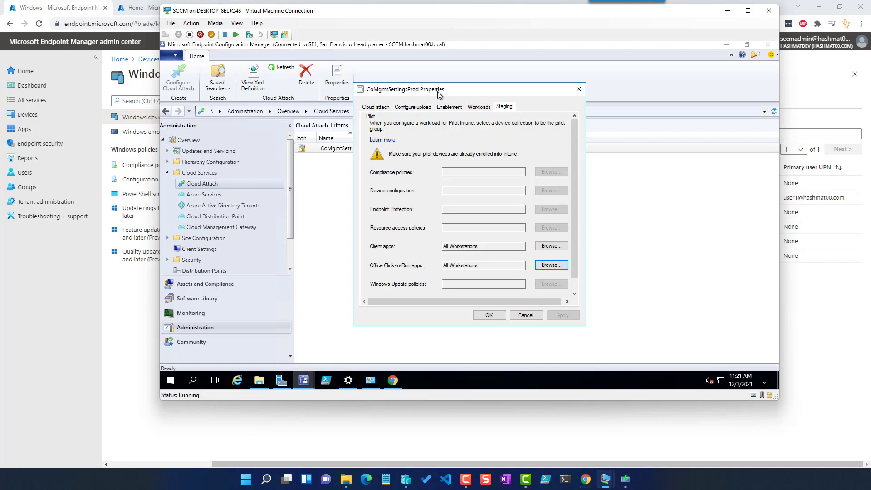
{"action": "left_click", "coordinate": [449, 107]}
{"action": "left_click", "coordinate": [480, 108]}
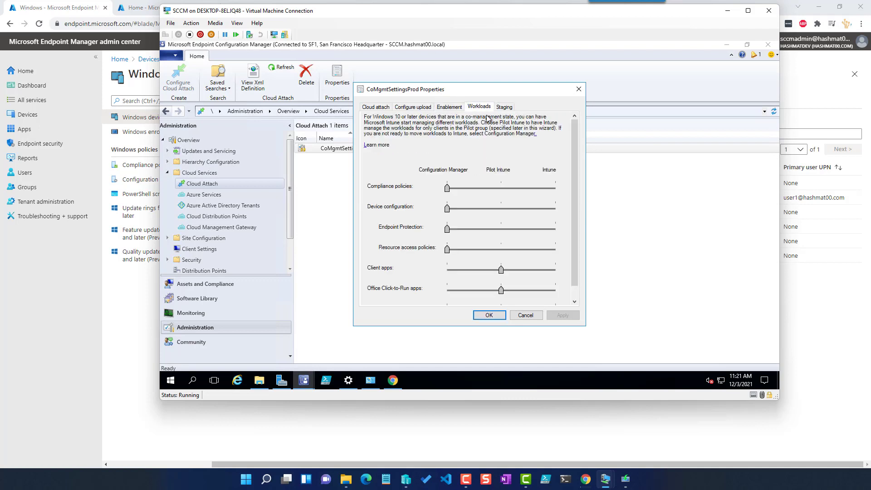
{"action": "left_click", "coordinate": [476, 267]}
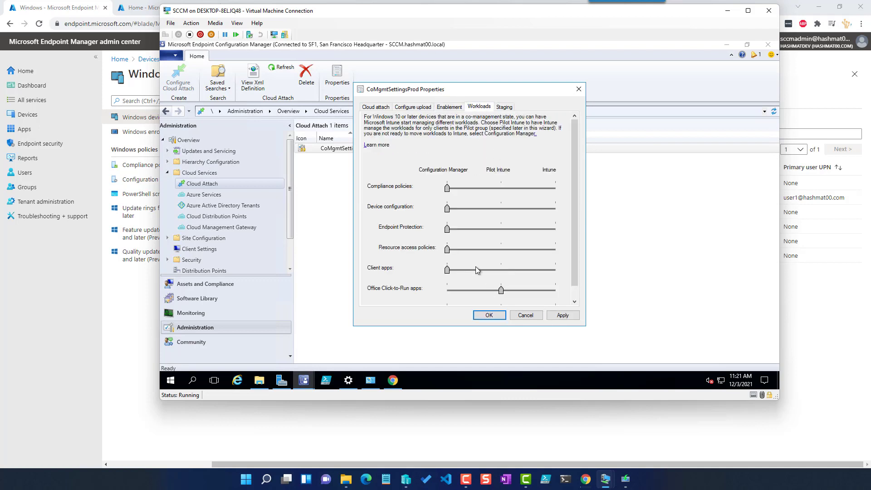
{"action": "left_click", "coordinate": [499, 270]}
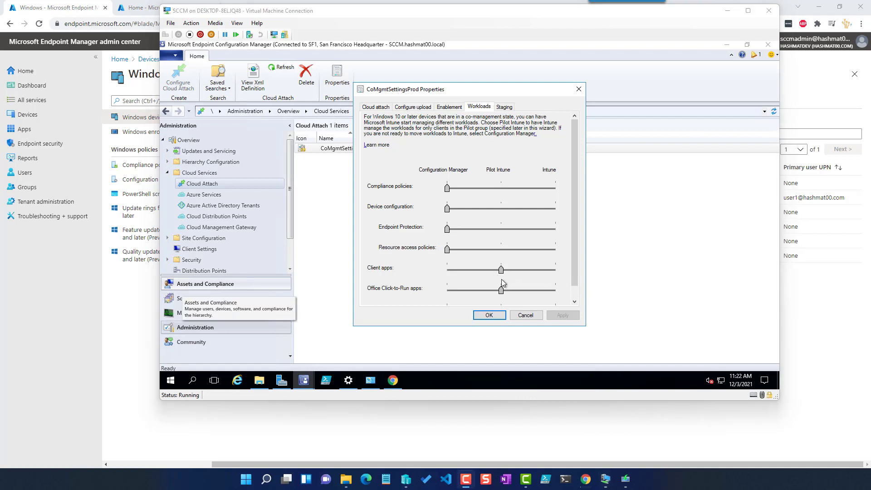
{"action": "left_click", "coordinate": [462, 270]}
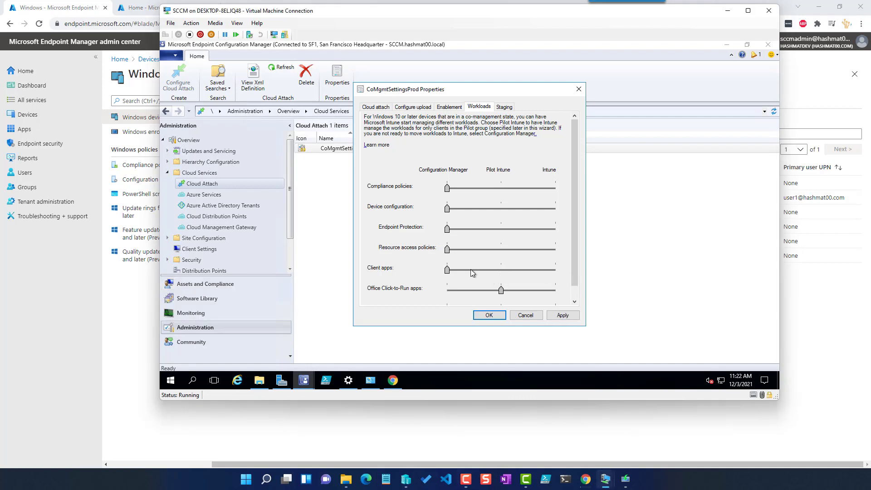
{"action": "left_click", "coordinate": [499, 269]}
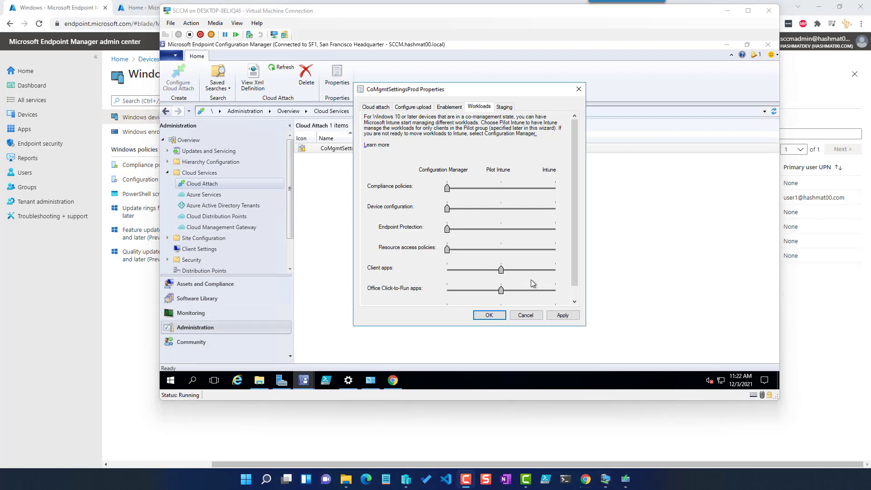
Apply the co-management workload settings and recheck the pilot collections assigned in staging
{"action": "left_click", "coordinate": [568, 316]}
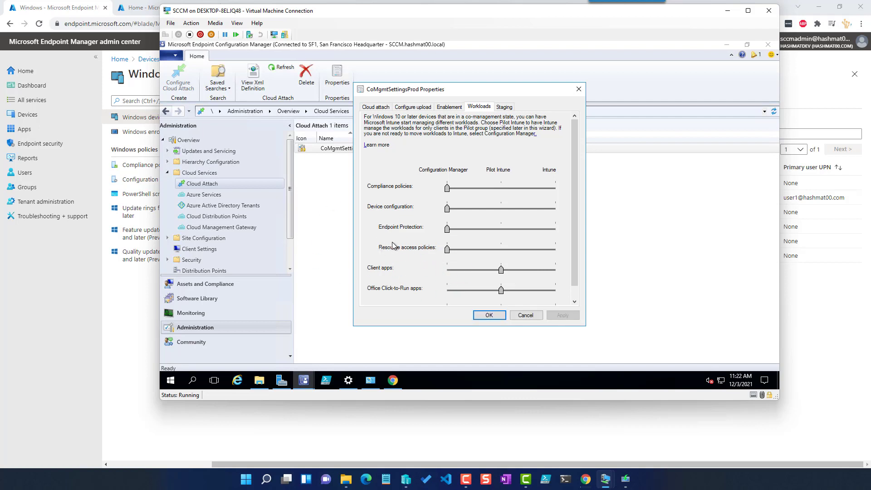
{"action": "left_click", "coordinate": [504, 108]}
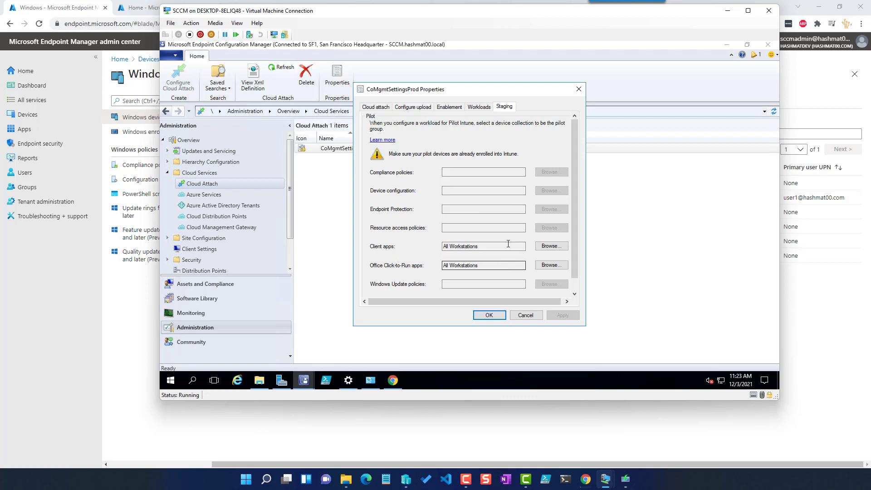
{"action": "left_click", "coordinate": [477, 107]}
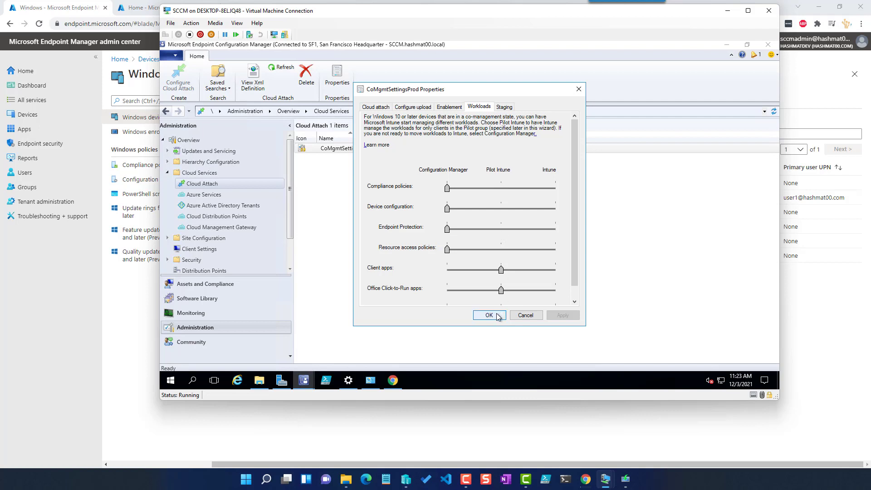
Switch to the 20h2 virtual machine and sync the device from the Company Portal settings
{"action": "mouse_move", "coordinate": [606, 483]}
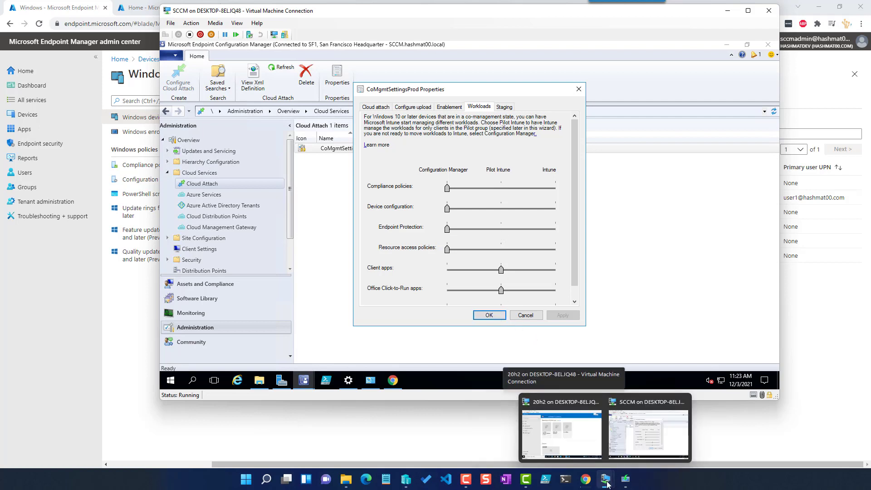
{"action": "left_click", "coordinate": [549, 419]}
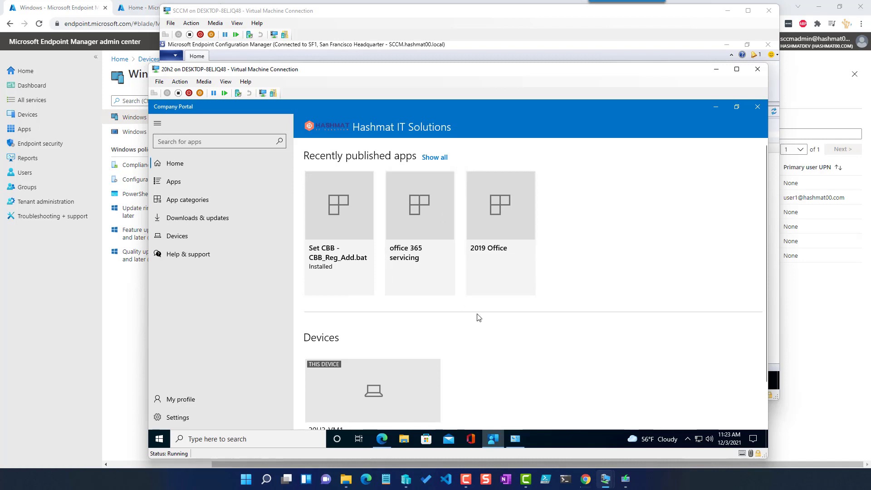
{"action": "scroll", "coordinate": [441, 257], "scroll_direction": "down", "scroll_amount": 1}
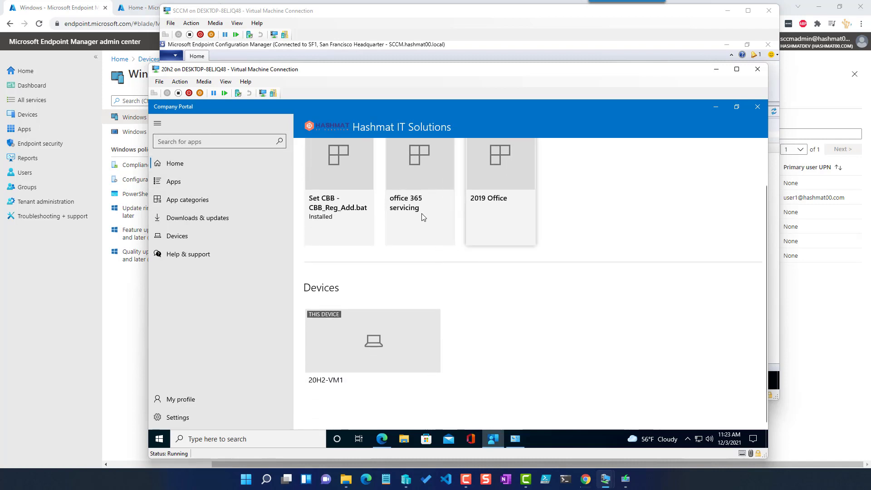
{"action": "scroll", "coordinate": [440, 277], "scroll_direction": "up", "scroll_amount": 1}
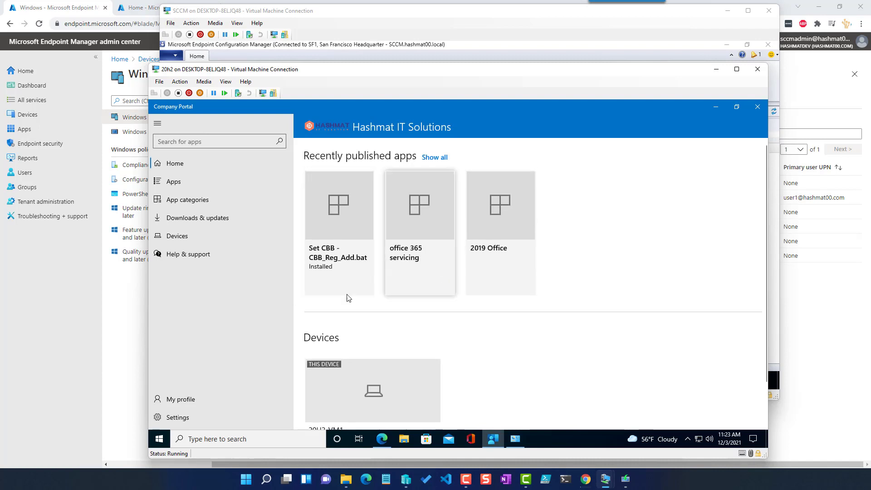
{"action": "left_click", "coordinate": [194, 422]}
{"action": "left_click", "coordinate": [331, 194]}
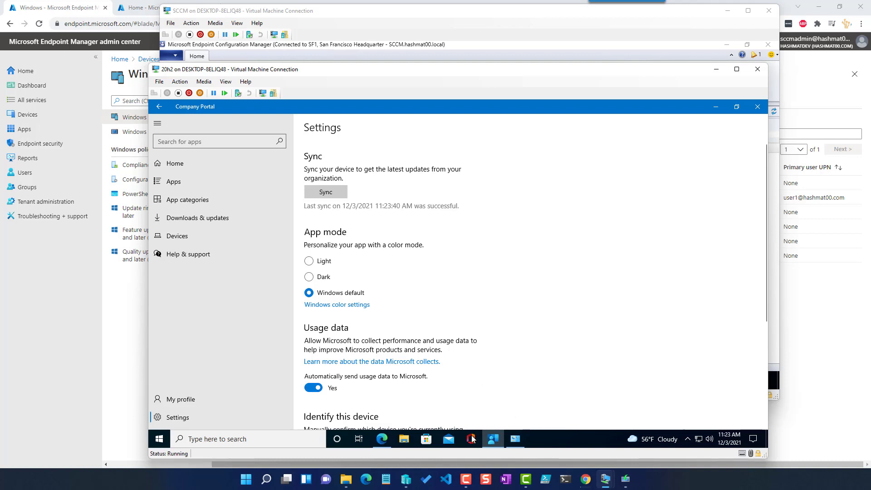
Run the Machine Policy Retrieval & Evaluation Cycle from the Configuration Manager client properties in Control Panel
{"action": "left_click", "coordinate": [516, 442]}
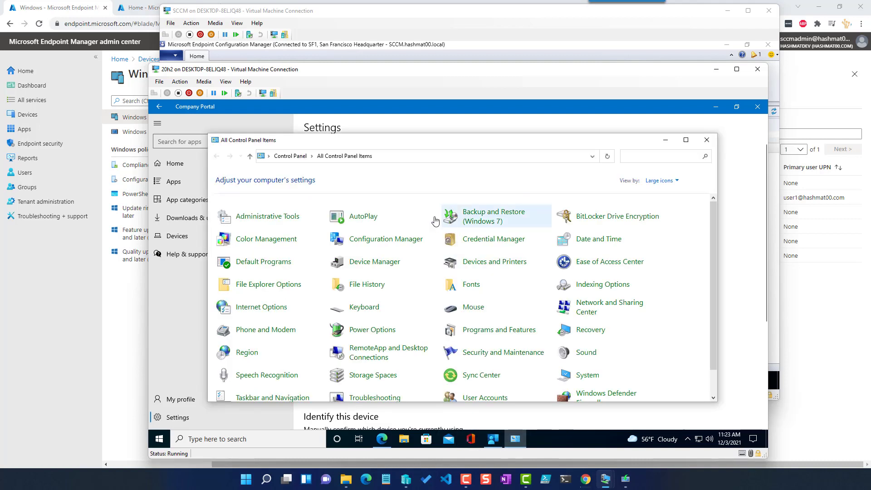
{"action": "left_click", "coordinate": [398, 244]}
{"action": "left_click", "coordinate": [281, 141]}
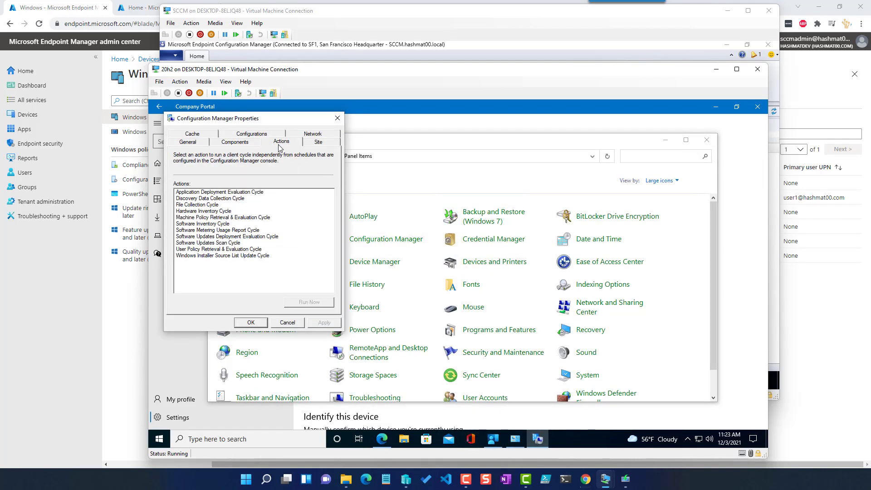
{"action": "left_click", "coordinate": [247, 217]}
{"action": "left_click", "coordinate": [320, 302]}
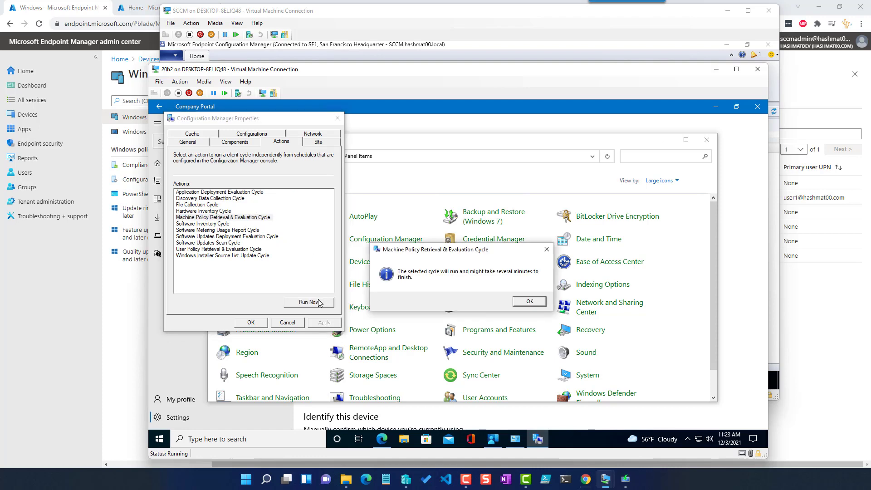
{"action": "left_click", "coordinate": [522, 299]}
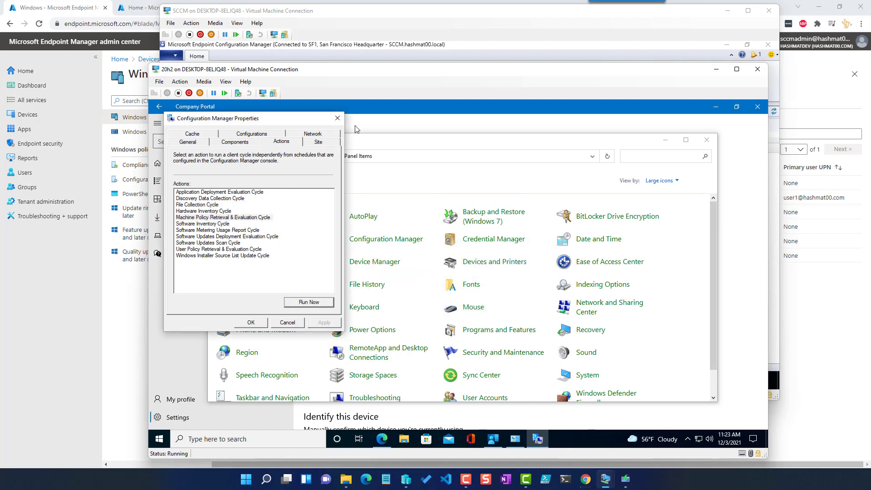
Return to the Endpoint Manager admin center and open the default Company Portal customization policy for editing under Tenant administration
{"action": "left_click", "coordinate": [727, 9]}
{"action": "left_click", "coordinate": [565, 49]}
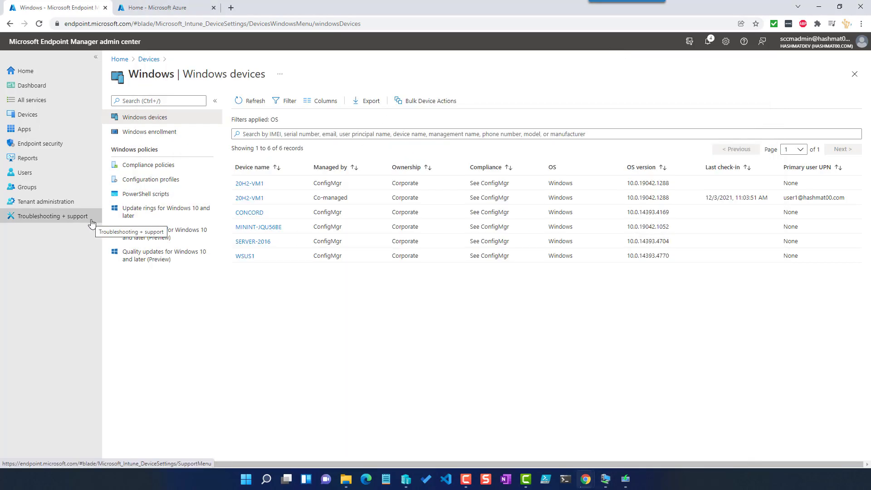
{"action": "left_click", "coordinate": [52, 207]}
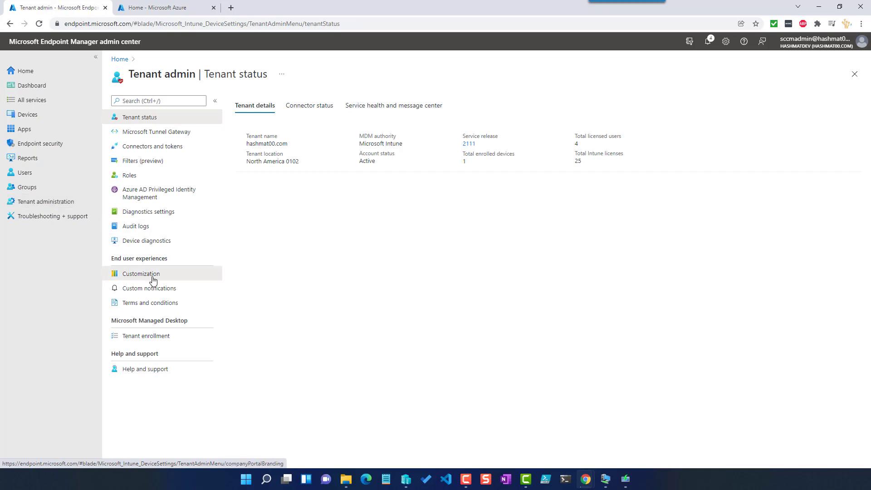
{"action": "left_click", "coordinate": [153, 281]}
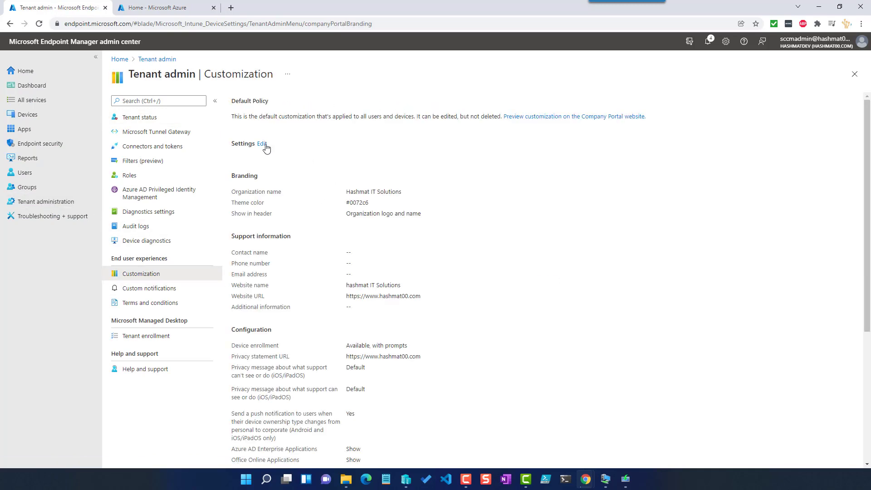
{"action": "left_click", "coordinate": [262, 146]}
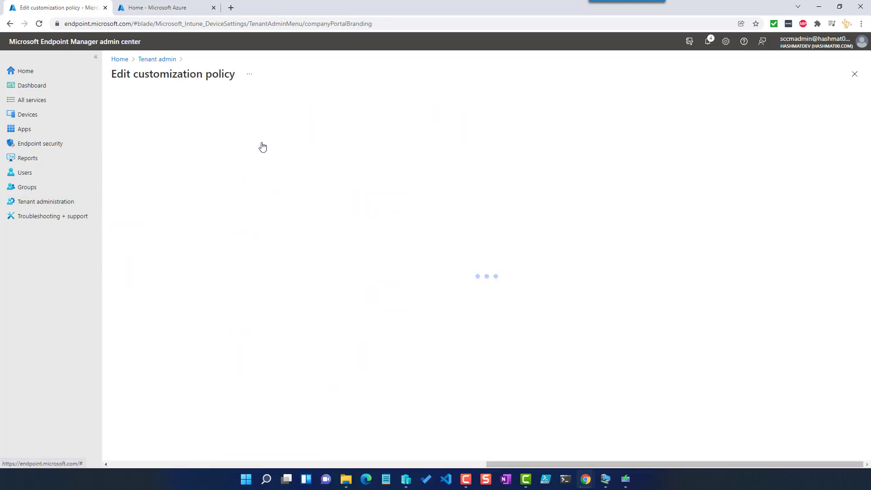
Set the Office Online Applications app source to Show in the customization policy and proceed to its review
{"action": "scroll", "coordinate": [187, 301], "scroll_direction": "down", "scroll_amount": 7}
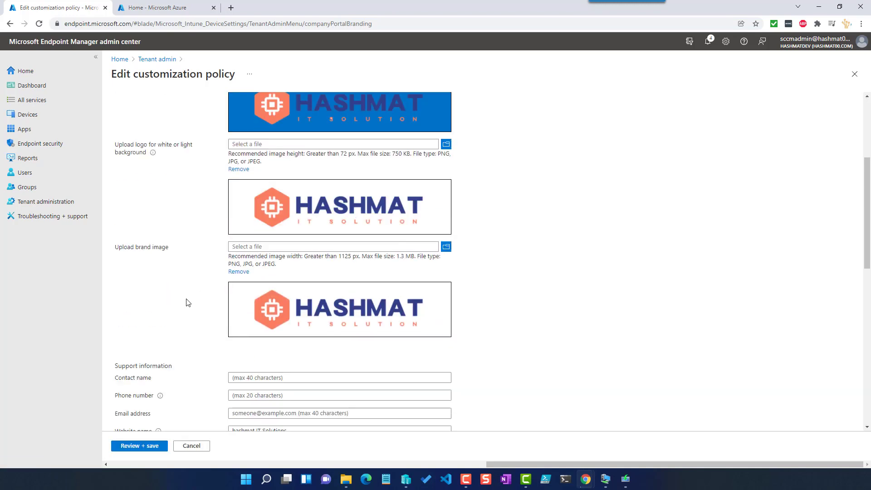
{"action": "scroll", "coordinate": [187, 302], "scroll_direction": "down", "scroll_amount": 6}
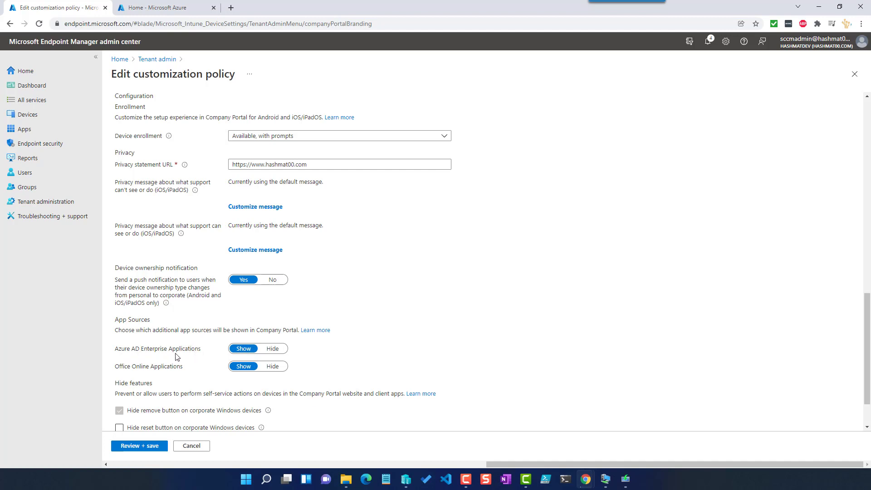
{"action": "left_click", "coordinate": [274, 367]}
{"action": "left_click", "coordinate": [240, 368]}
{"action": "scroll", "coordinate": [151, 327], "scroll_direction": "down", "scroll_amount": 1}
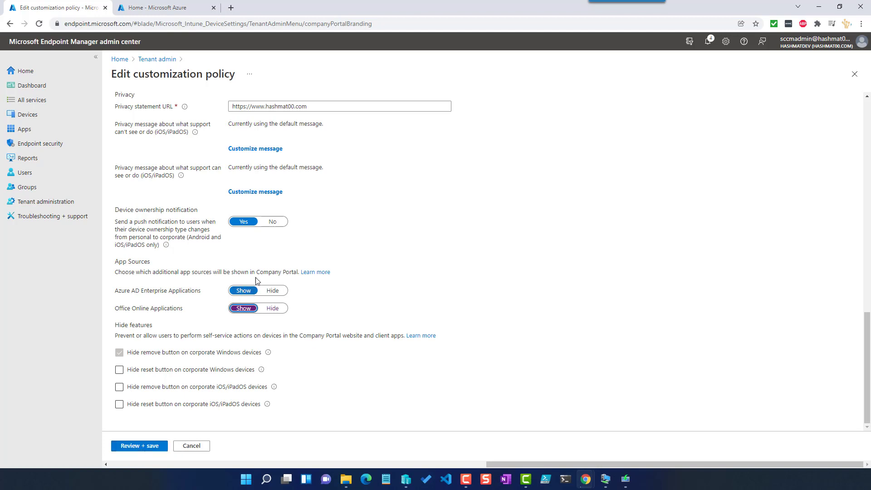
{"action": "left_click", "coordinate": [146, 446]}
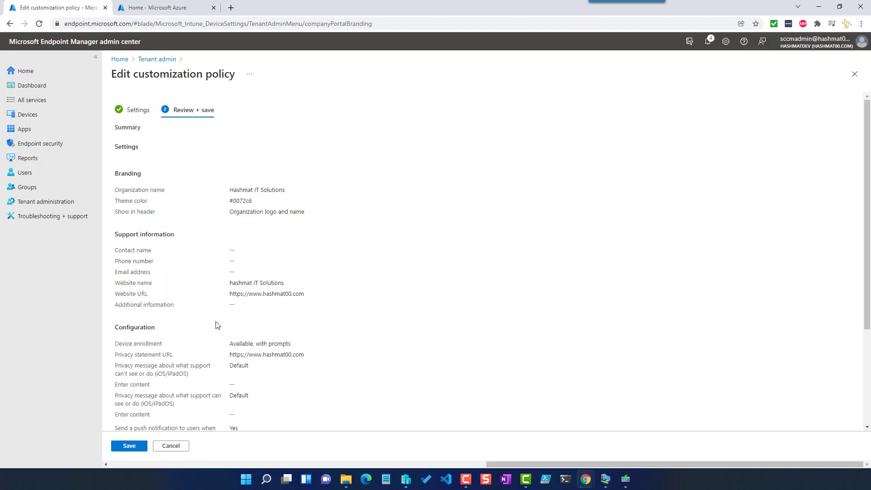
Review the summary of the edited Company Portal customization policy and save it
{"action": "scroll", "coordinate": [216, 325], "scroll_direction": "down", "scroll_amount": 3}
{"action": "left_click", "coordinate": [129, 446]}
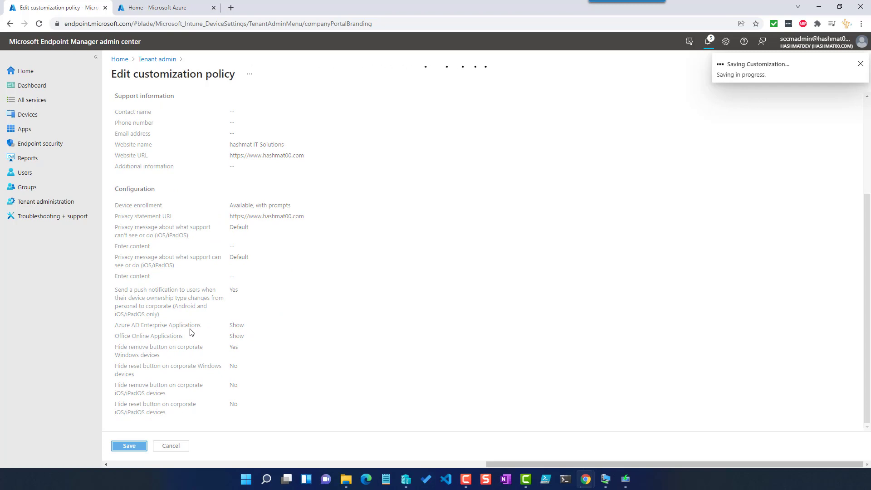
{"action": "scroll", "coordinate": [244, 322], "scroll_direction": "down", "scroll_amount": 3}
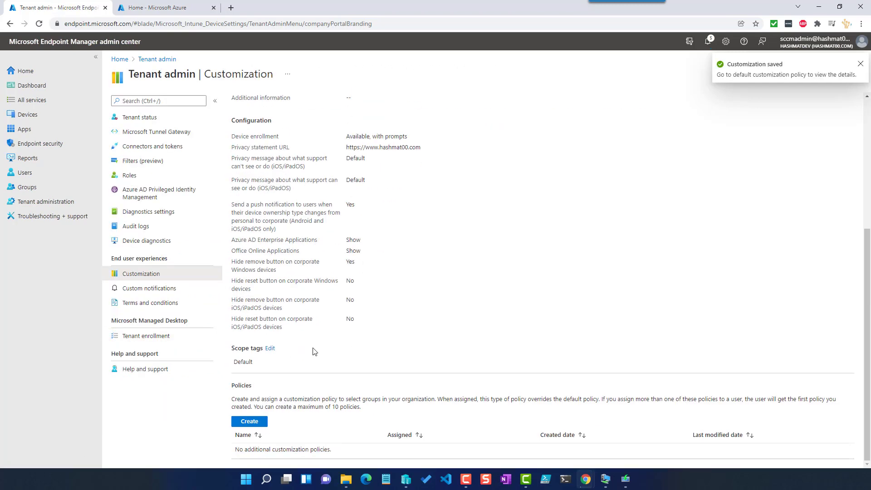
Switch to the 20h2 virtual machine and check the recently published apps on the Company Portal home page
{"action": "mouse_move", "coordinate": [605, 479]}
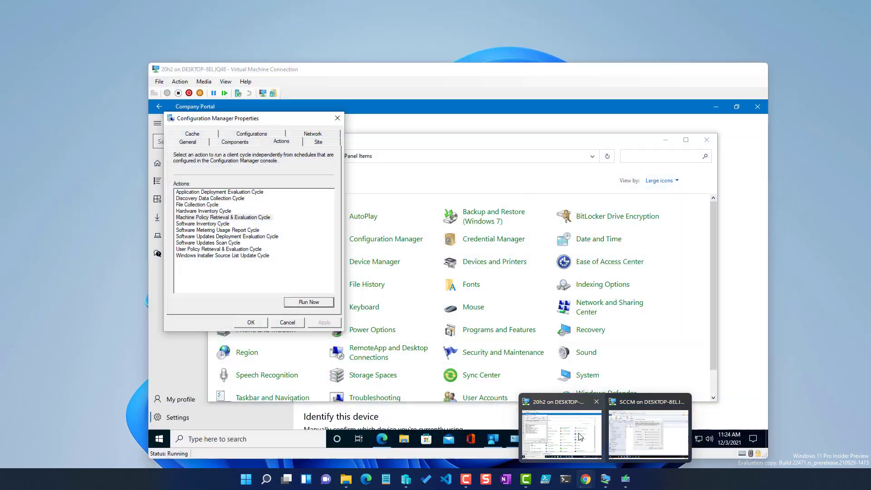
{"action": "left_click", "coordinate": [541, 433]}
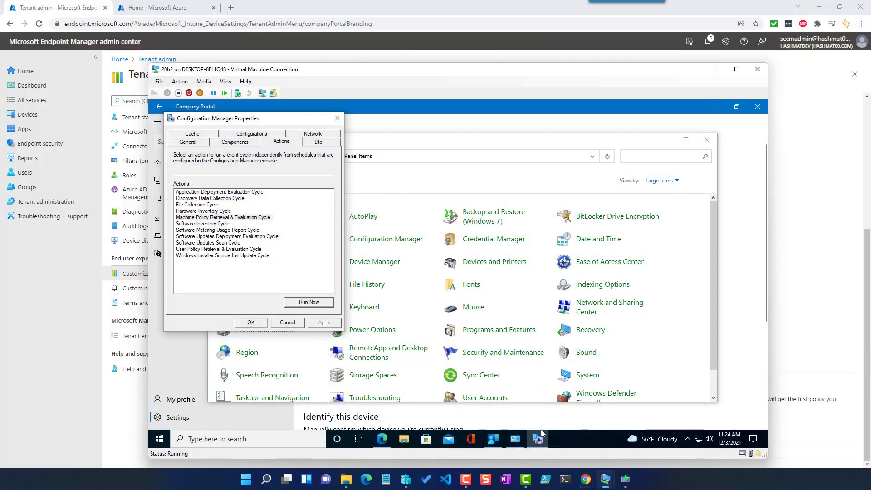
{"action": "left_click", "coordinate": [492, 438]}
{"action": "left_click", "coordinate": [195, 161]}
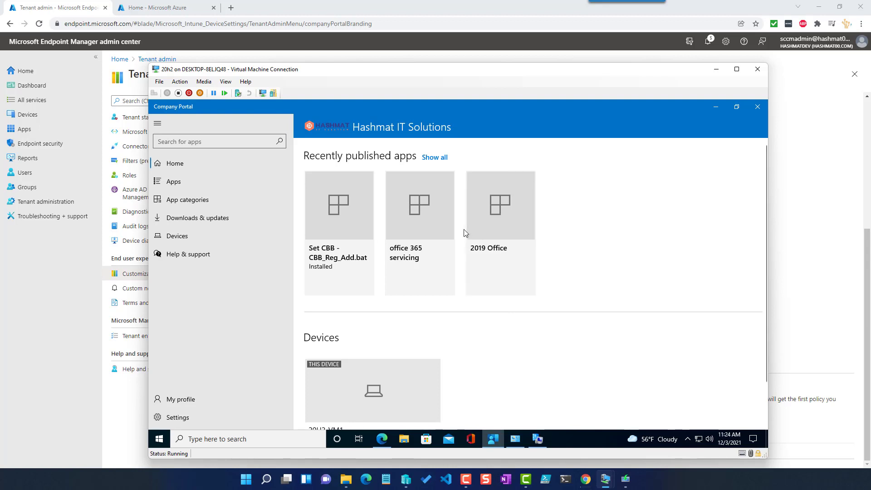
{"action": "scroll", "coordinate": [488, 303], "scroll_direction": "down", "scroll_amount": 1}
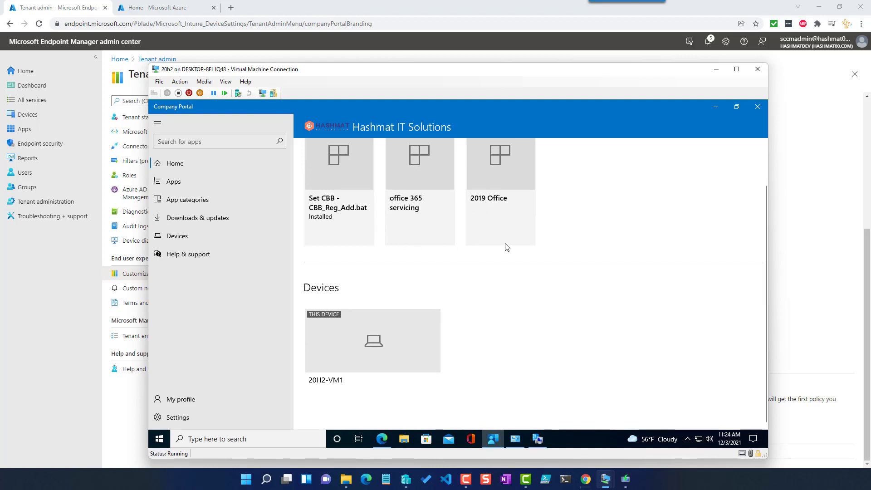
Return to the Endpoint Manager admin center and start adding a Windows app of type Microsoft store app, up to its Appstore URL
{"action": "left_click", "coordinate": [26, 129]}
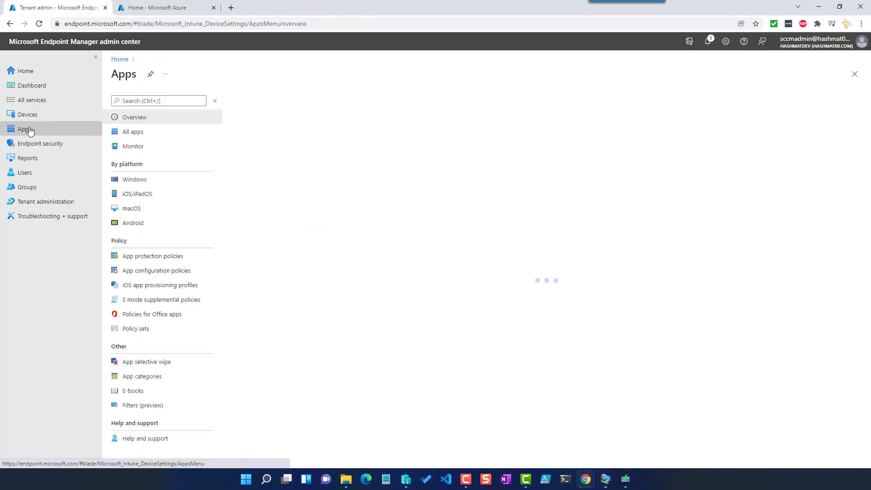
{"action": "left_click", "coordinate": [144, 178]}
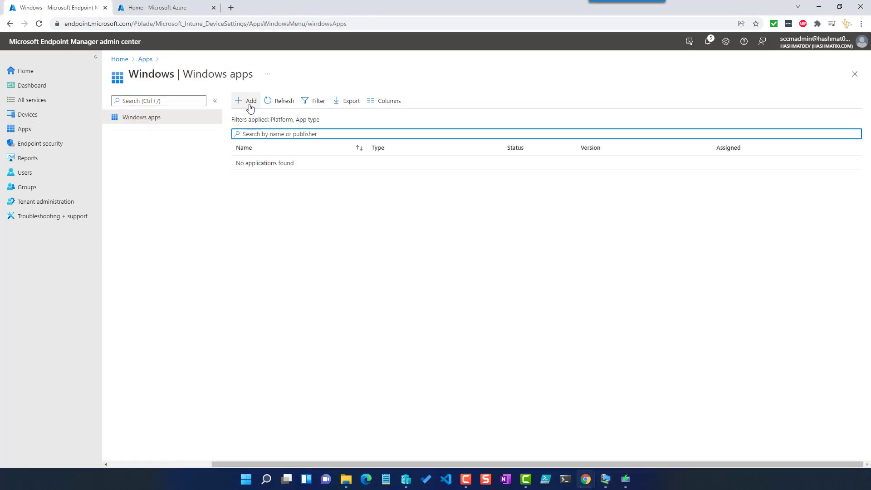
{"action": "left_click", "coordinate": [248, 106]}
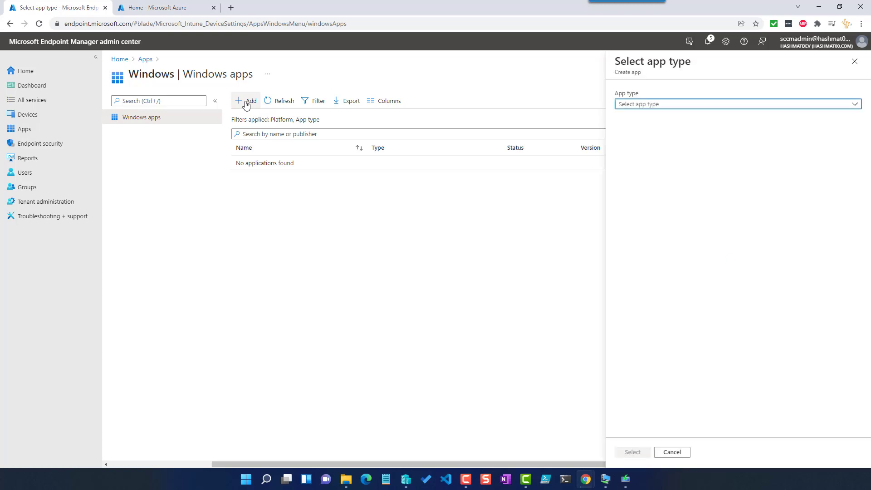
{"action": "left_click", "coordinate": [668, 105]}
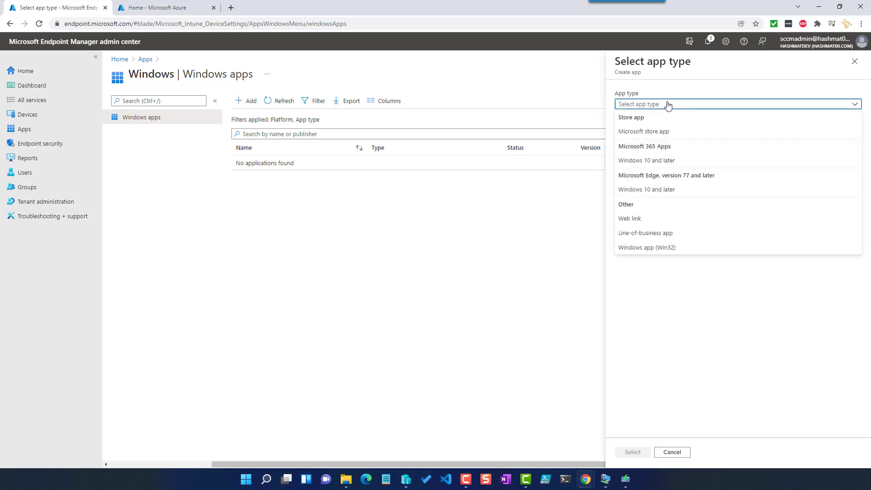
{"action": "left_click", "coordinate": [666, 134]}
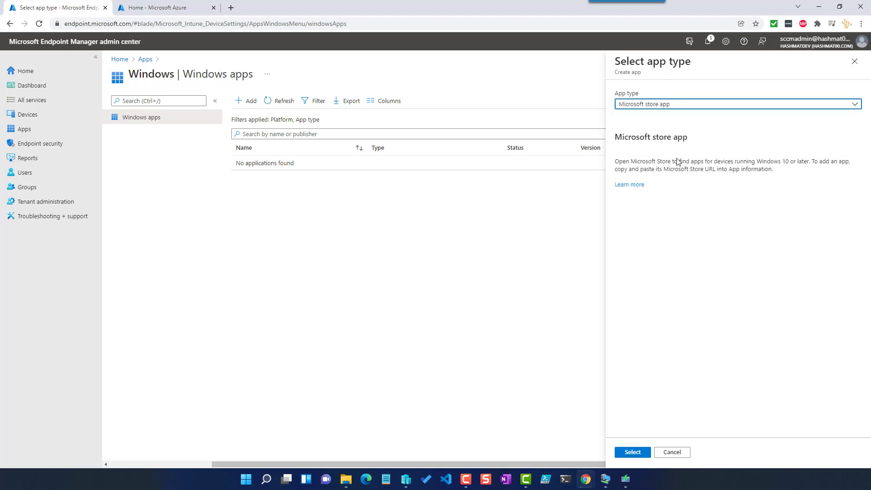
{"action": "left_click", "coordinate": [669, 105]}
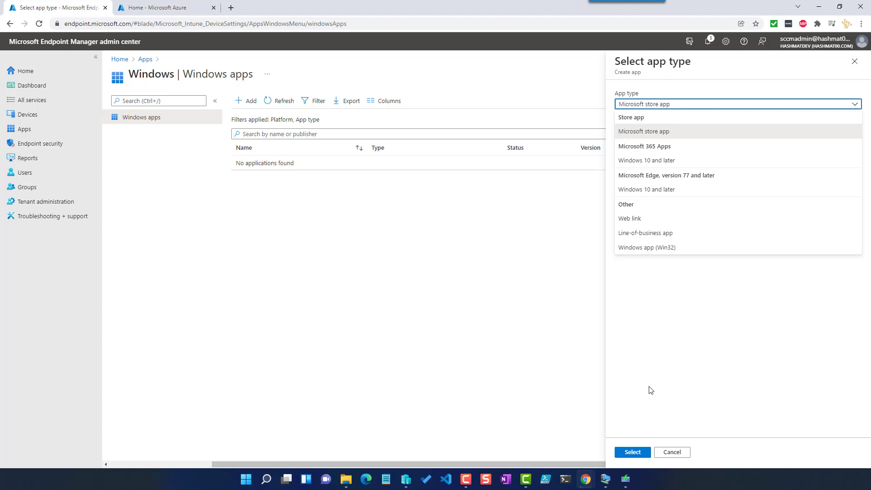
{"action": "left_click", "coordinate": [632, 452]}
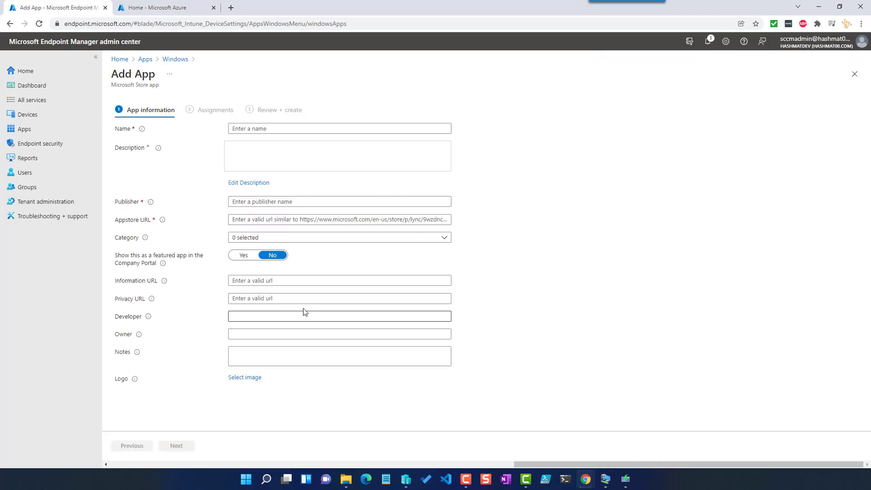
{"action": "left_click", "coordinate": [259, 220]}
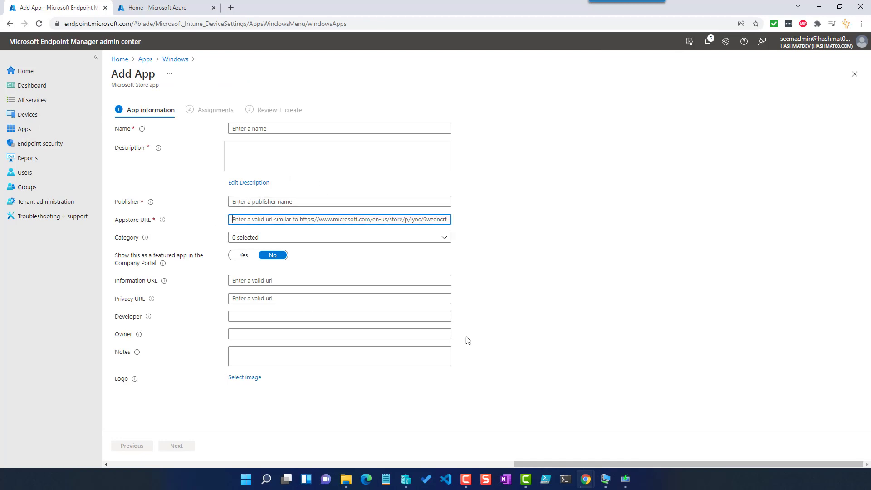
Find the Microsoft Store app by searching Windows for "store" and open it
{"action": "left_click", "coordinate": [267, 479]}
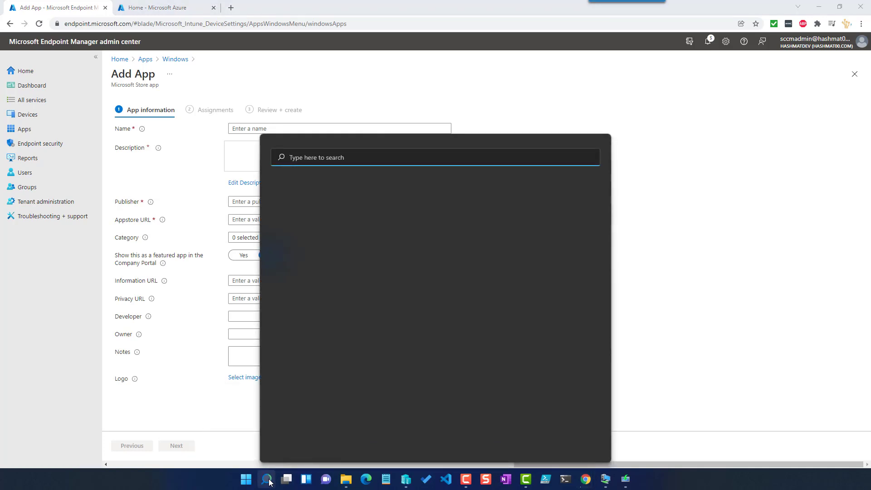
{"action": "type", "text": "ssy"}
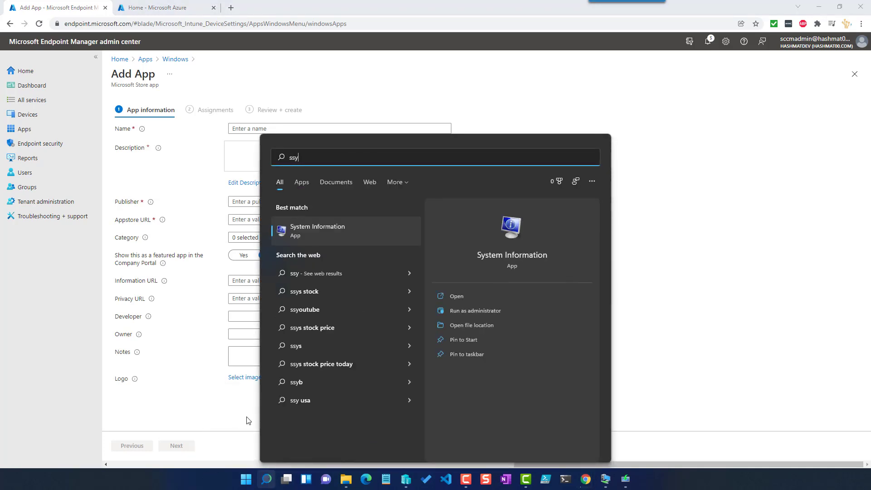
{"action": "key", "text": "BackSpace"}
{"action": "key", "text": "BackSpace"}
{"action": "key", "text": "BackSpace"}
{"action": "type", "text": "store"}
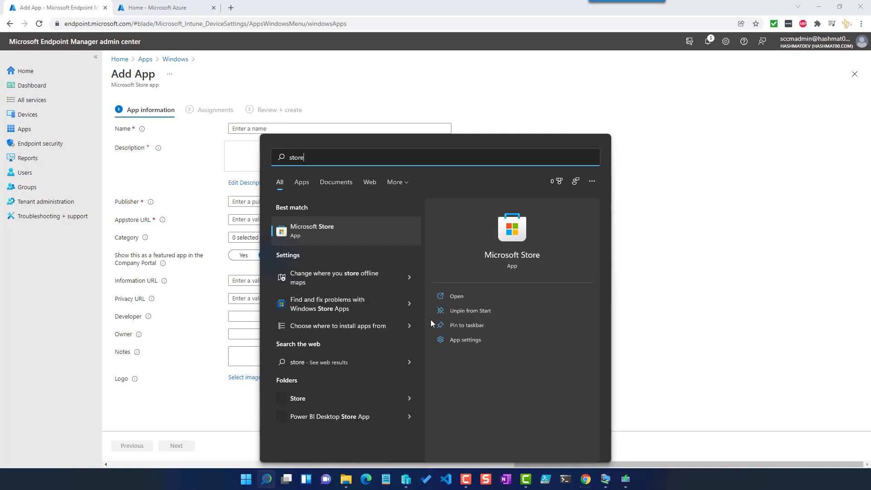
{"action": "left_click", "coordinate": [337, 234]}
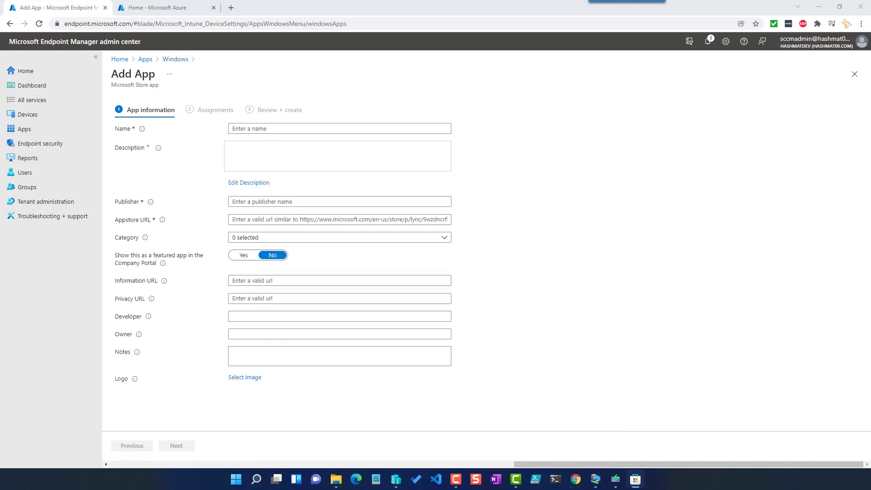
{"action": "left_click_drag", "start_coordinate": [605, 189], "coordinate": [408, 66]}
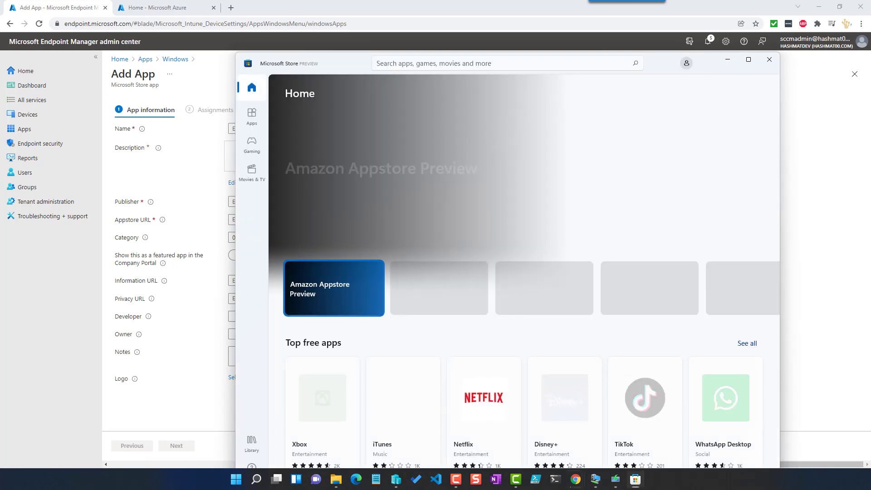
Browse the Microsoft Store, examine the Adobe Acrobat Reader DC page for its app details, and minimize the store
{"action": "scroll", "coordinate": [520, 385], "scroll_direction": "down", "scroll_amount": 3}
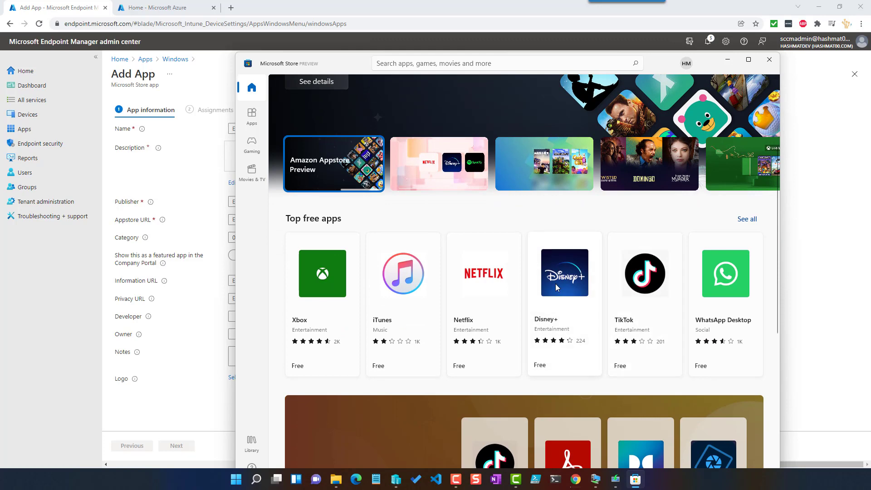
{"action": "scroll", "coordinate": [556, 284], "scroll_direction": "down", "scroll_amount": 9}
{"action": "scroll", "coordinate": [556, 284], "scroll_direction": "up", "scroll_amount": 9}
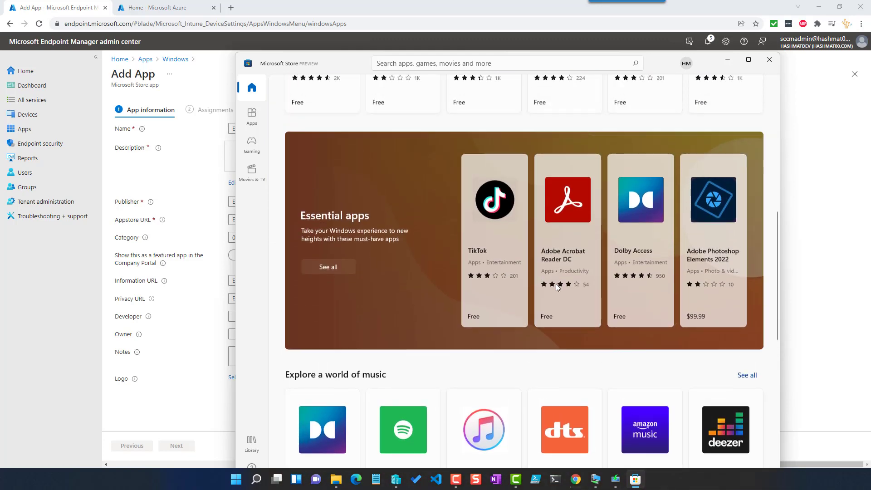
{"action": "scroll", "coordinate": [558, 284], "scroll_direction": "down", "scroll_amount": 6}
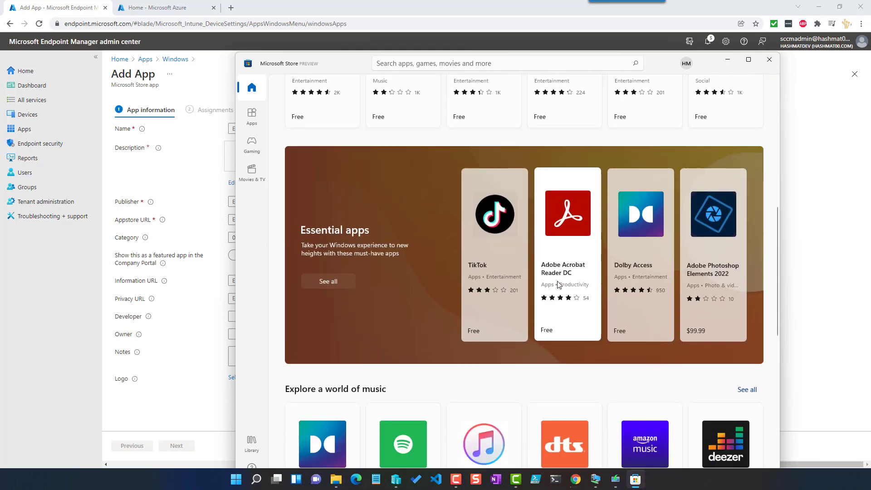
{"action": "left_click", "coordinate": [567, 219]}
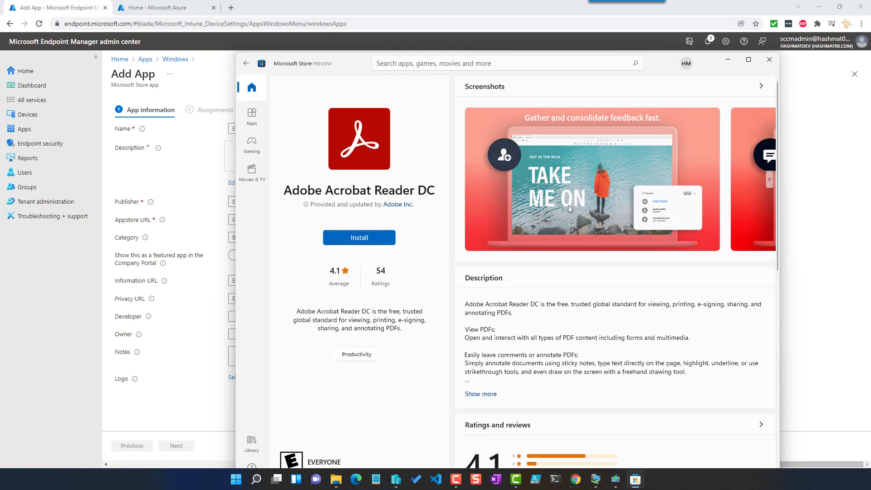
{"action": "scroll", "coordinate": [552, 398], "scroll_direction": "down", "scroll_amount": 4}
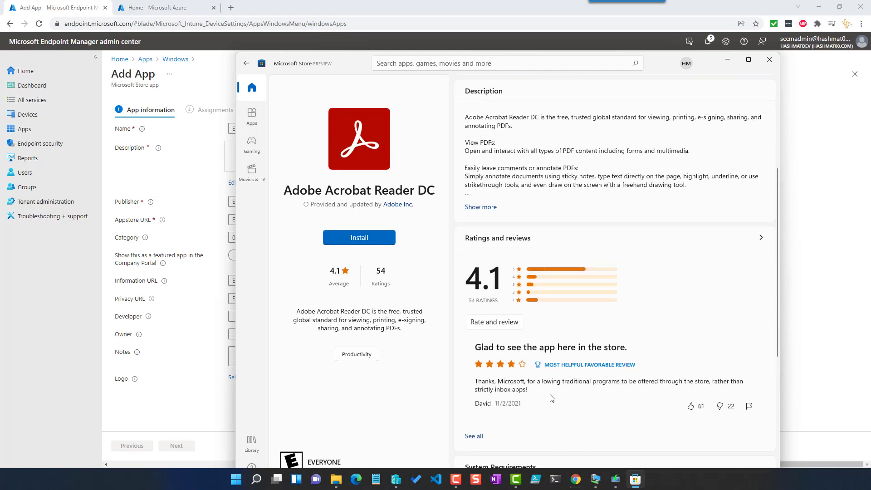
{"action": "scroll", "coordinate": [551, 398], "scroll_direction": "up", "scroll_amount": 4}
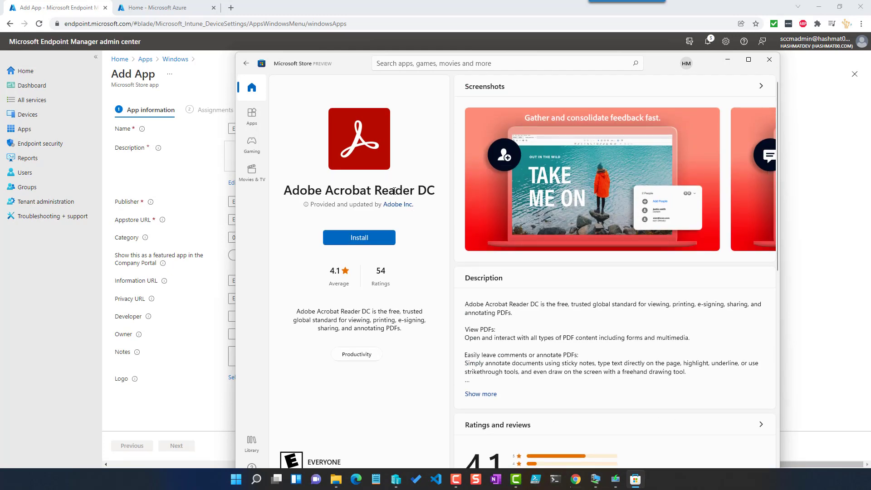
{"action": "left_click_drag", "start_coordinate": [436, 190], "coordinate": [283, 186]}
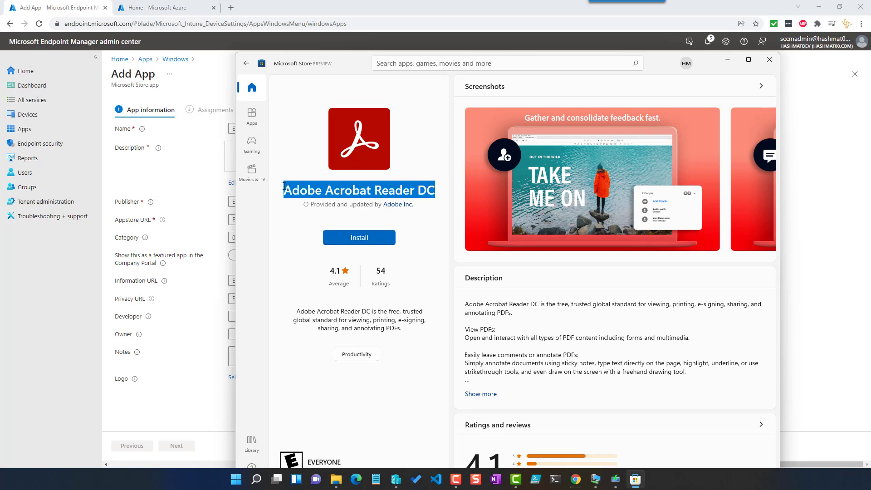
{"action": "left_click", "coordinate": [728, 59]}
Search the web for "microsoft appstore" in a new browser tab, open the Windows Apps - Microsoft Store page and dismiss its sign-up form
{"action": "left_click", "coordinate": [231, 7]}
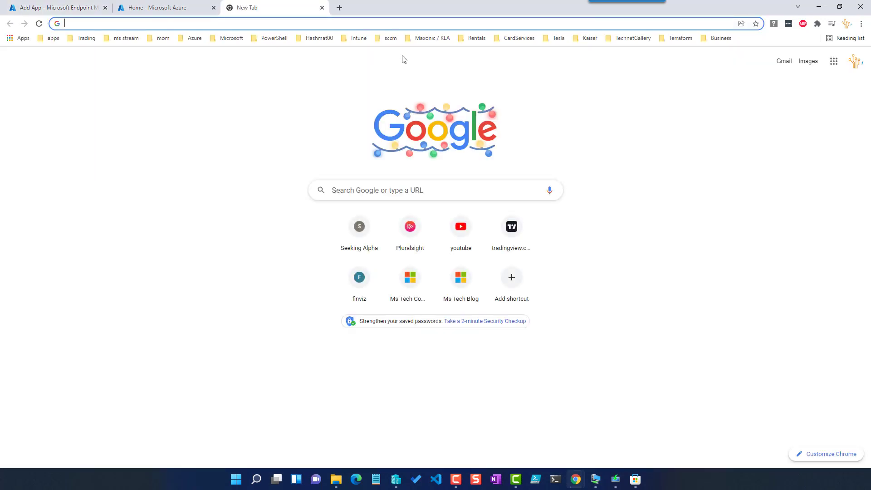
{"action": "type", "text": "microsoft a"}
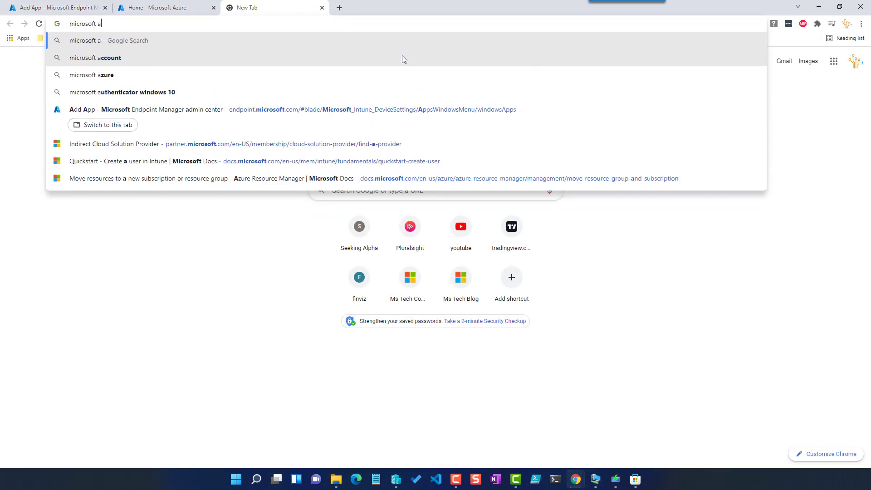
{"action": "type", "text": "ppstore"}
{"action": "key", "text": "Return"}
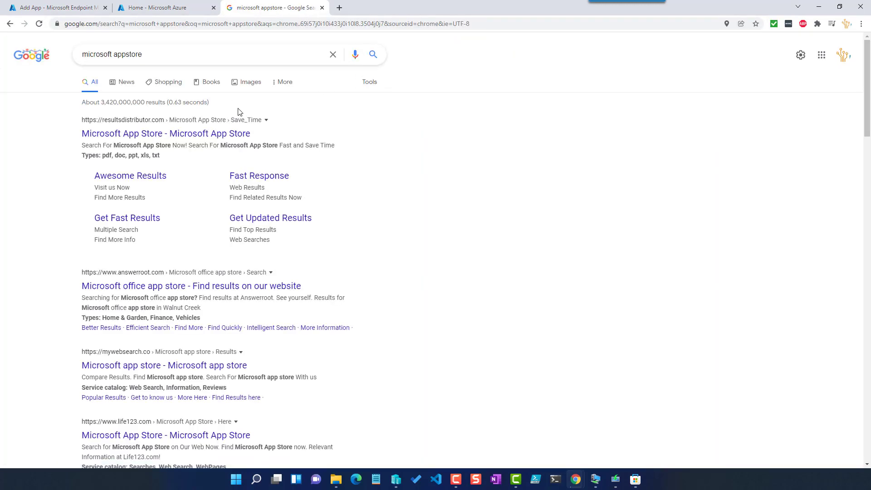
{"action": "scroll", "coordinate": [220, 288], "scroll_direction": "down", "scroll_amount": 6}
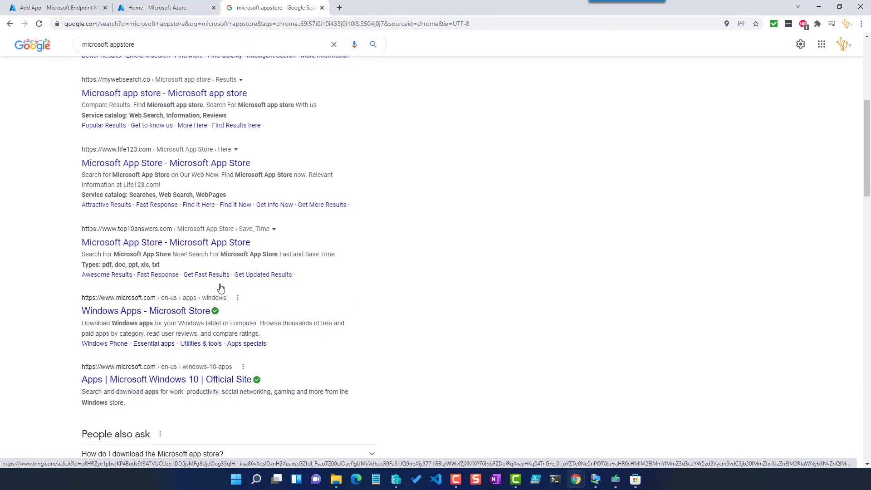
{"action": "left_click", "coordinate": [177, 312]}
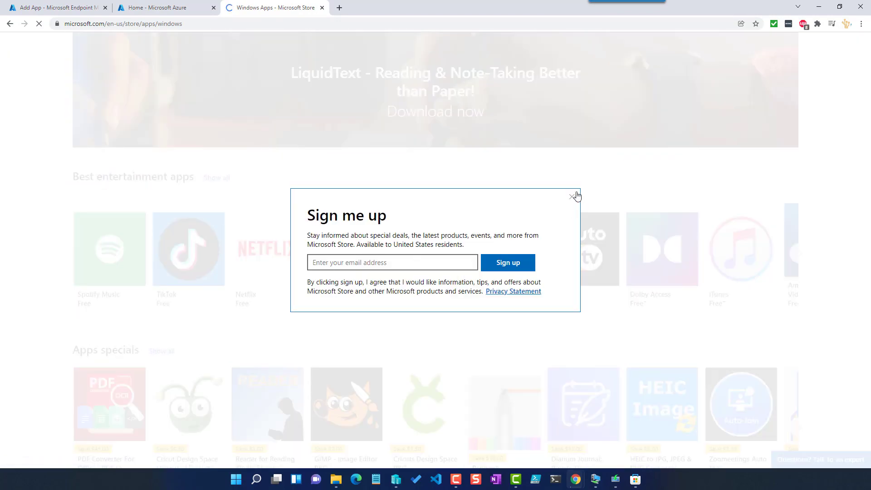
{"action": "left_click", "coordinate": [575, 196]}
Browse the Windows apps page, search the store site for "remote desktop" and open the Microsoft Remote Desktop app page
{"action": "scroll", "coordinate": [575, 196], "scroll_direction": "down", "scroll_amount": 1}
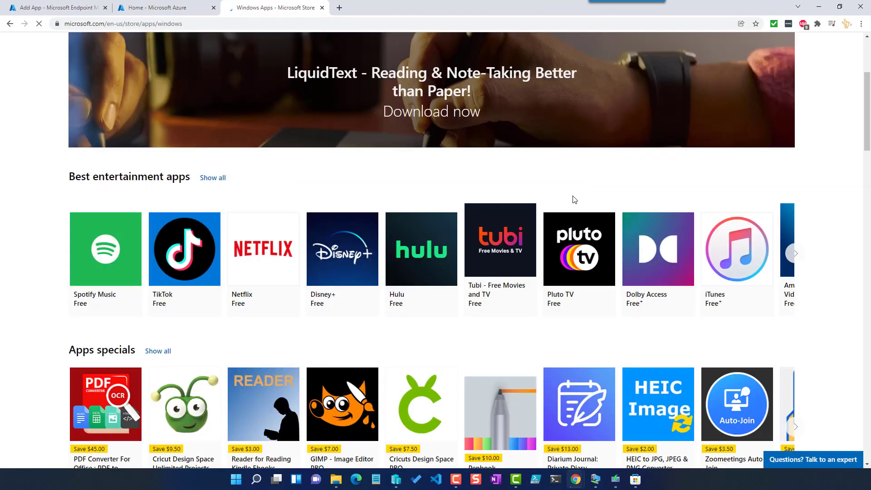
{"action": "scroll", "coordinate": [546, 253], "scroll_direction": "down", "scroll_amount": 6}
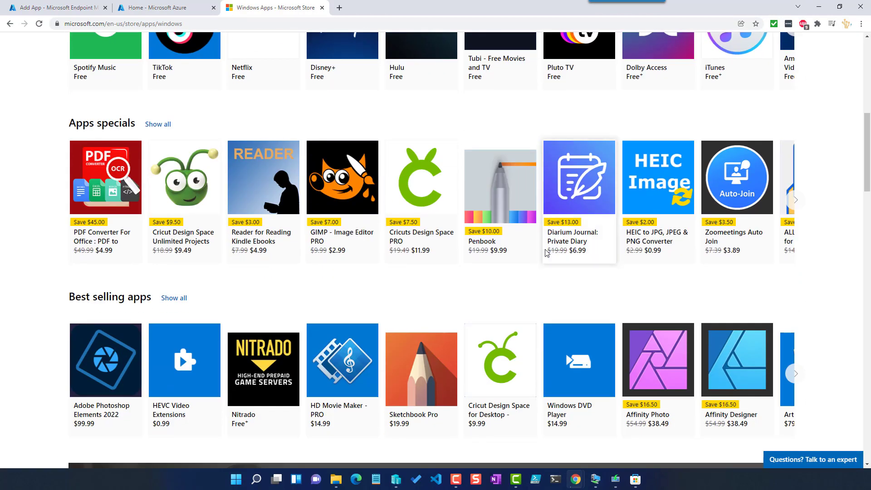
{"action": "scroll", "coordinate": [546, 253], "scroll_direction": "up", "scroll_amount": 9}
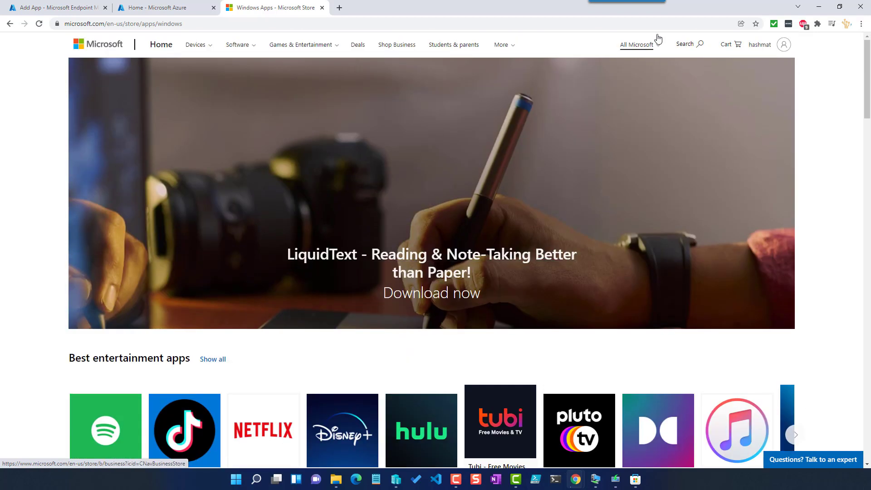
{"action": "left_click", "coordinate": [690, 48]}
{"action": "type", "text": "remote desktop"}
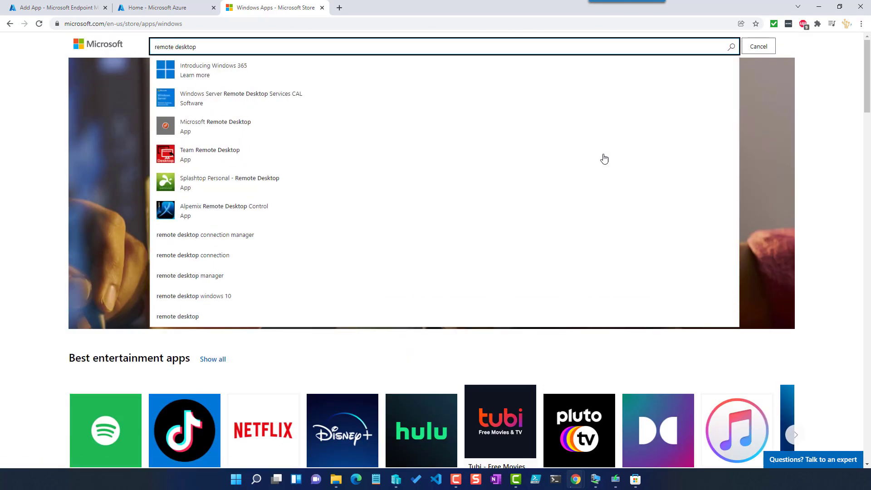
{"action": "left_click", "coordinate": [297, 144]}
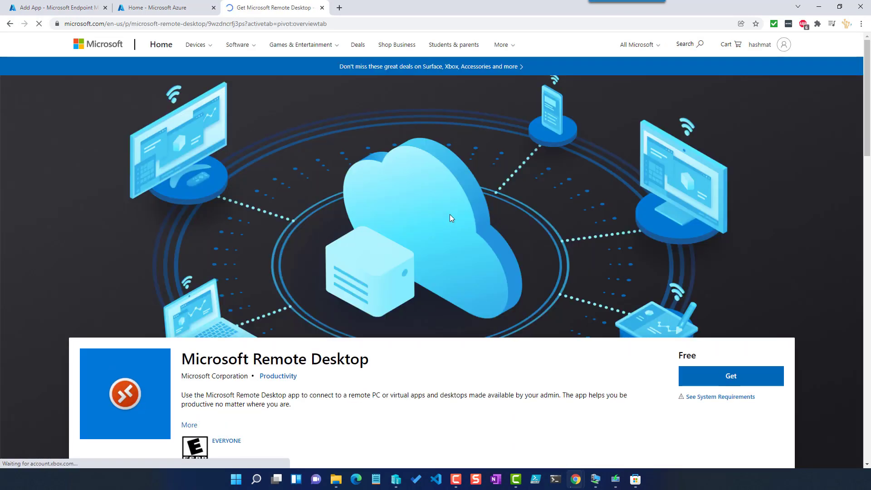
Copy the Microsoft Remote Desktop page's web address up to the product ID 9wzdncrfj3ps, leaving out the query part
{"action": "left_click", "coordinate": [343, 25]}
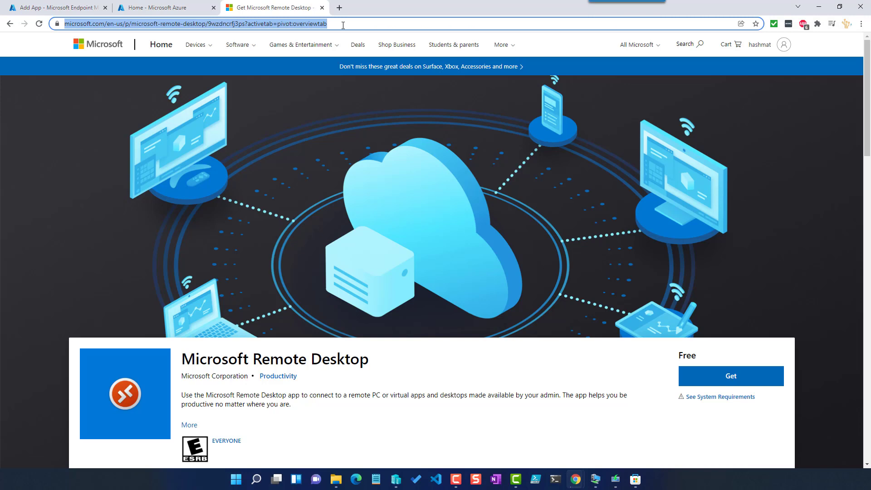
{"action": "left_click", "coordinate": [343, 25]}
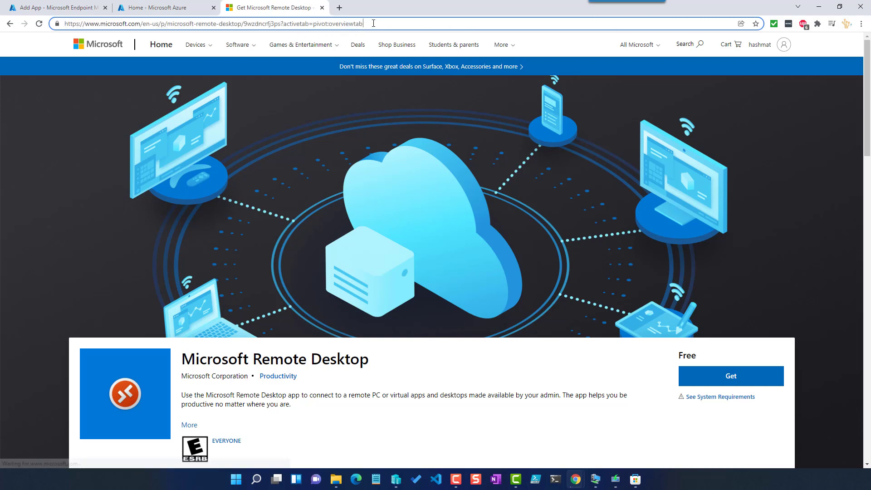
{"action": "left_click_drag", "start_coordinate": [373, 23], "coordinate": [65, 22]}
{"action": "key", "text": "ctrl+c"}
{"action": "left_click", "coordinate": [282, 24]}
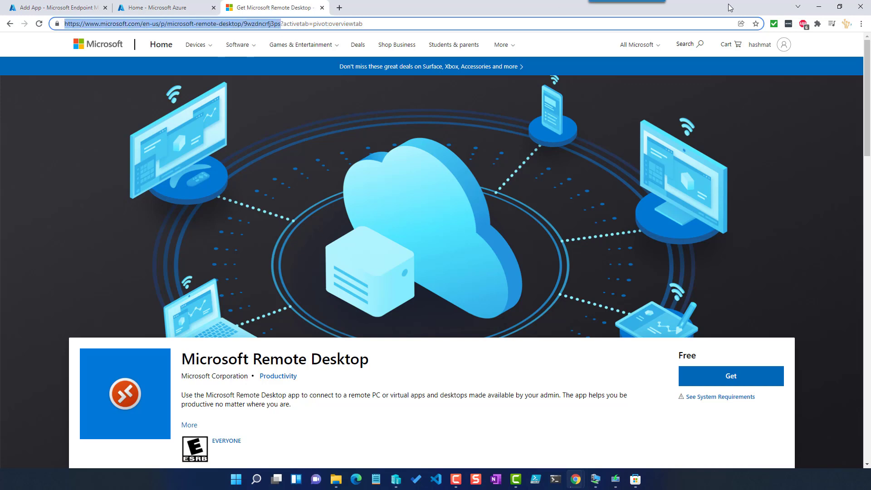
Return to the Add App form and paste the copied Microsoft Remote Desktop address as the Appstore URL
{"action": "left_click", "coordinate": [818, 10]}
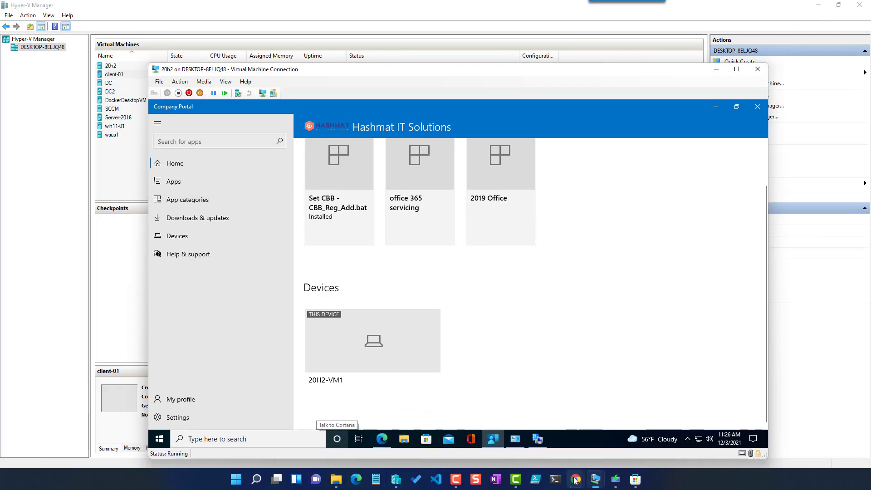
{"action": "mouse_move", "coordinate": [575, 481]}
{"action": "left_click", "coordinate": [653, 434]}
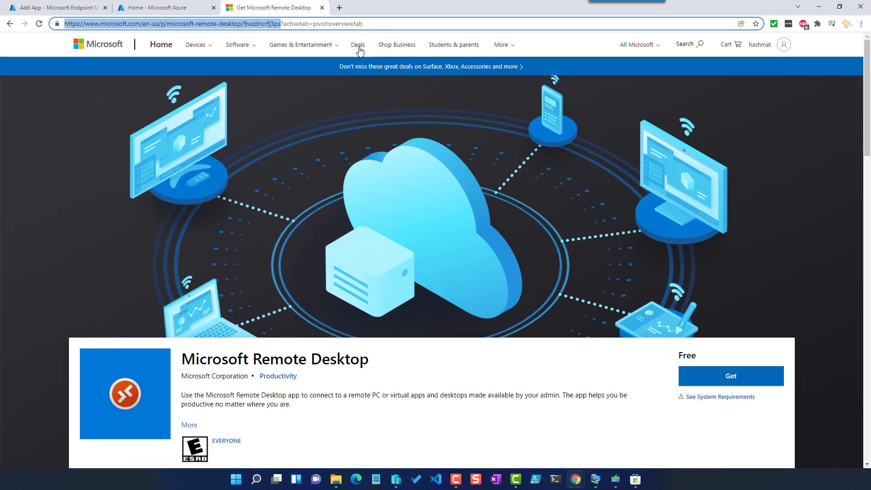
{"action": "left_click", "coordinate": [49, 6]}
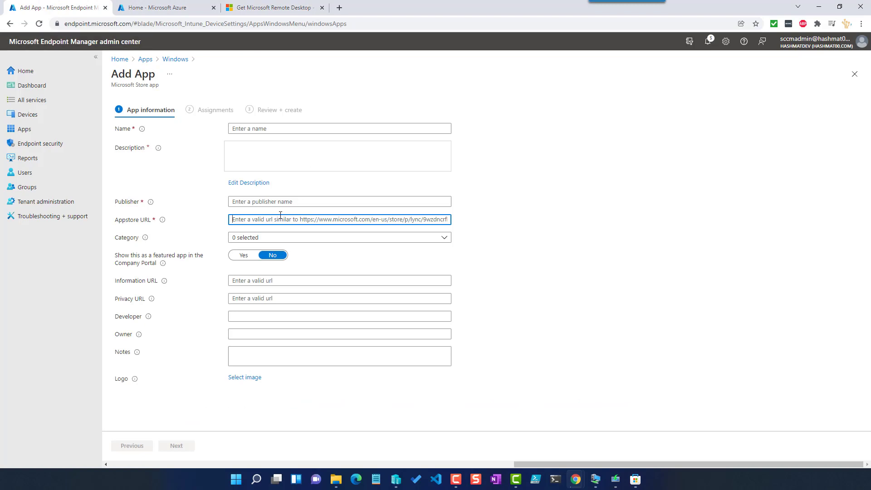
{"action": "key", "text": "ctrl+v"}
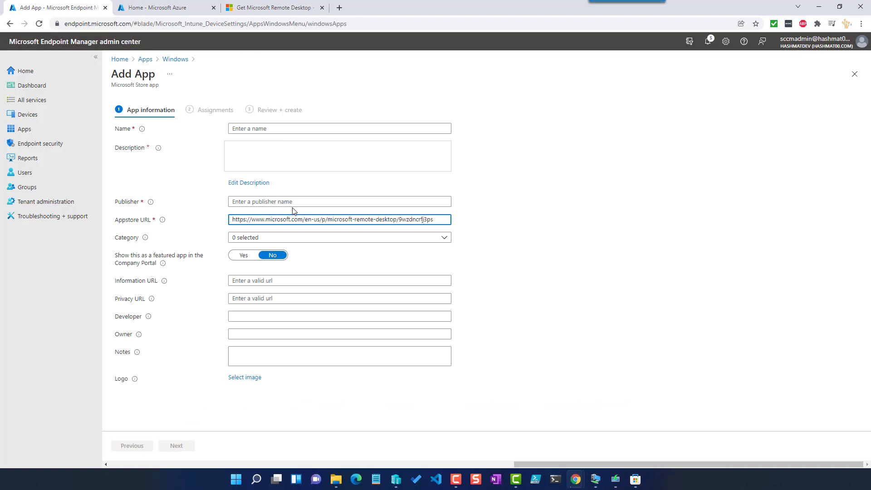
Enter MS as the publisher and Remote Desktop as the app's name
{"action": "left_click", "coordinate": [285, 201]}
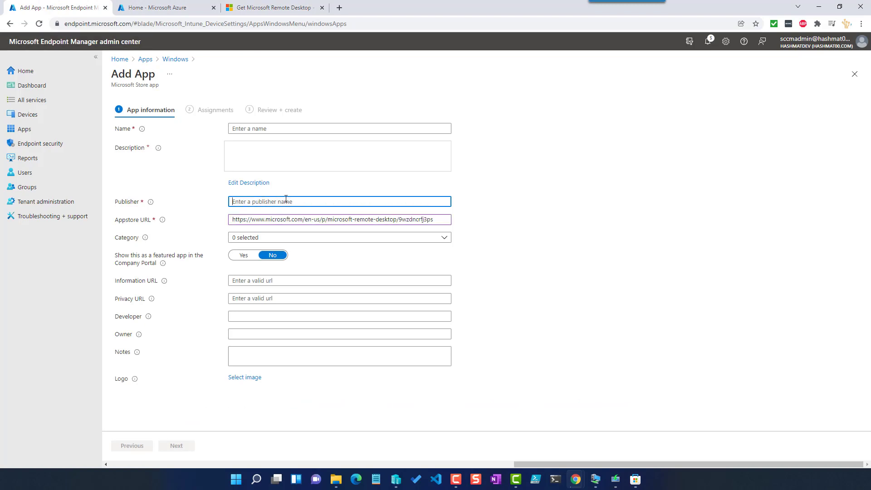
{"action": "type", "text": "MS"}
{"action": "left_click", "coordinate": [307, 129]}
{"action": "type", "text": "r"}
{"action": "key", "text": "BackSpace"}
{"action": "type", "text": "Remote Desktop"}
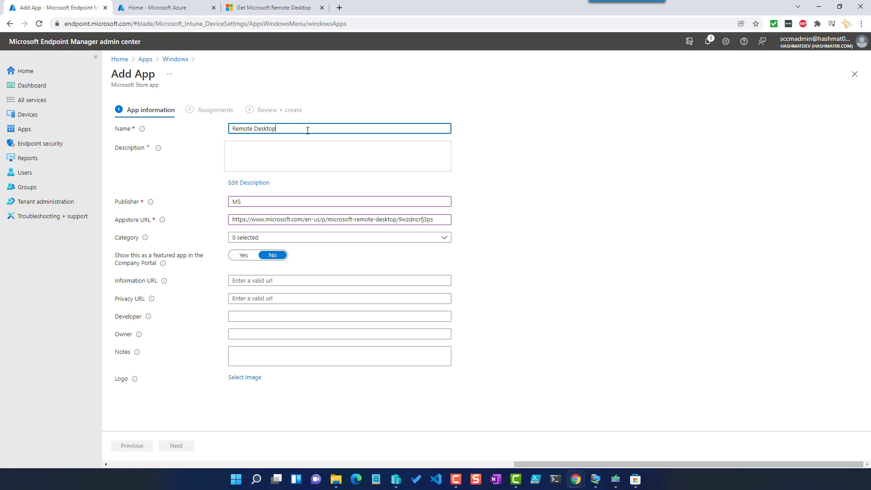
Show the app as featured in the Company Portal and assign it the Productivity category
{"action": "left_click", "coordinate": [244, 257]}
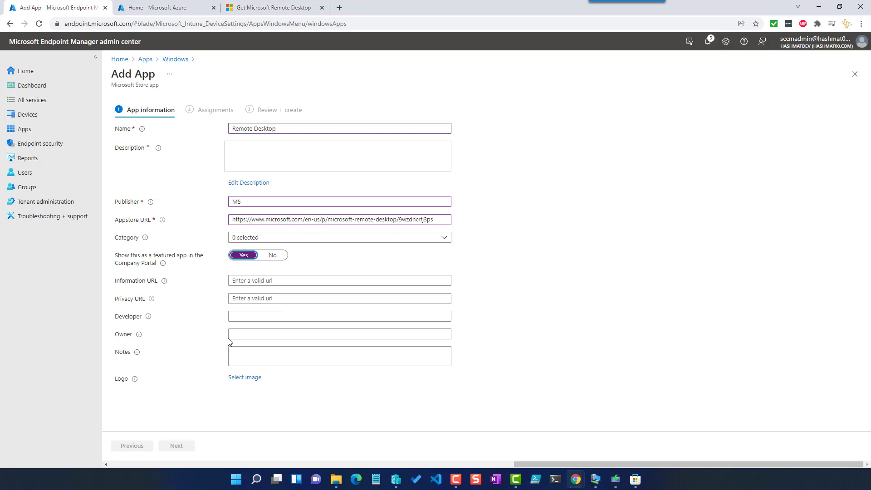
{"action": "left_click", "coordinate": [270, 158]}
{"action": "left_click", "coordinate": [357, 239]}
{"action": "left_click", "coordinate": [290, 278]}
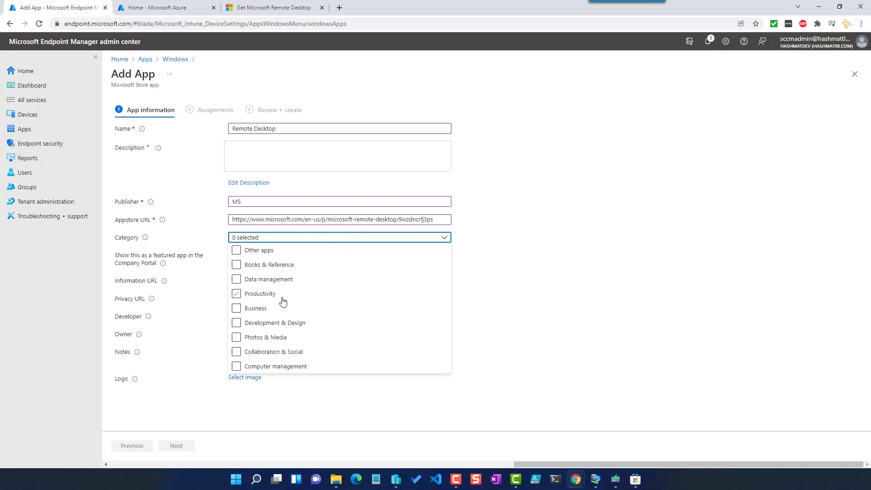
{"action": "left_click", "coordinate": [272, 295]}
{"action": "left_click", "coordinate": [519, 300]}
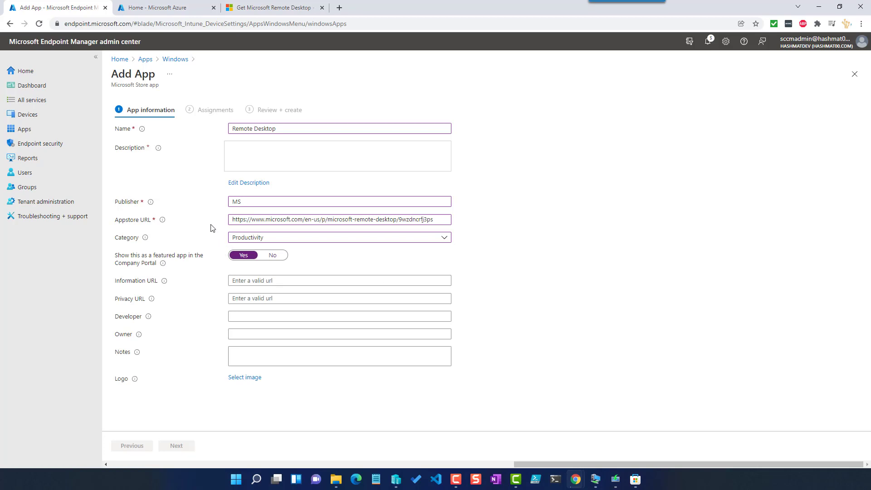
Change the publisher to Microsoft and the app's name to Remote Desktop App
{"action": "left_click", "coordinate": [254, 201]}
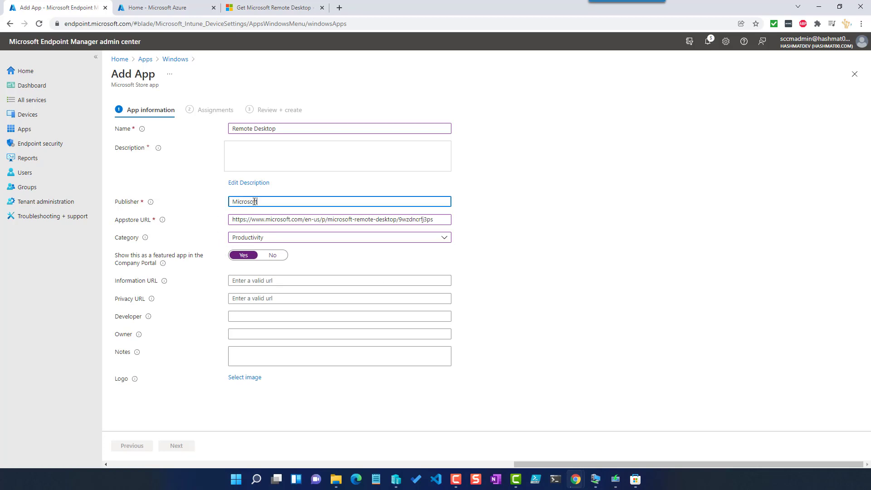
{"action": "left_click", "coordinate": [265, 157]}
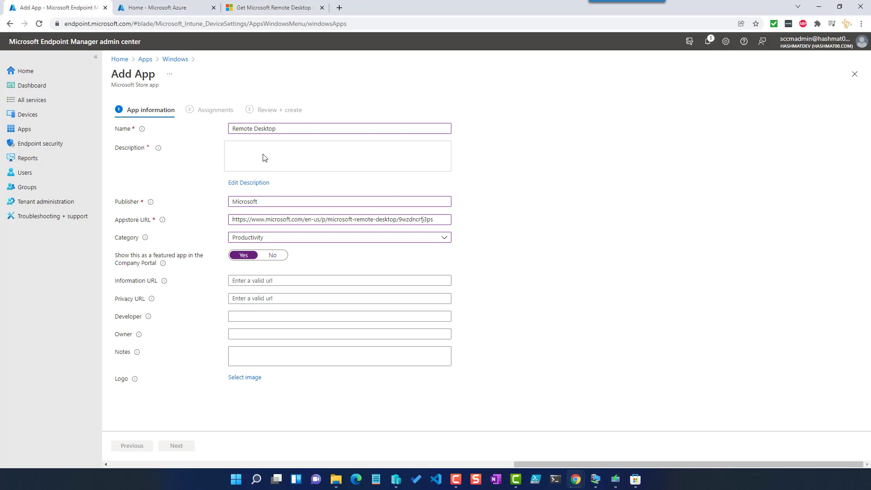
{"action": "left_click", "coordinate": [290, 130]}
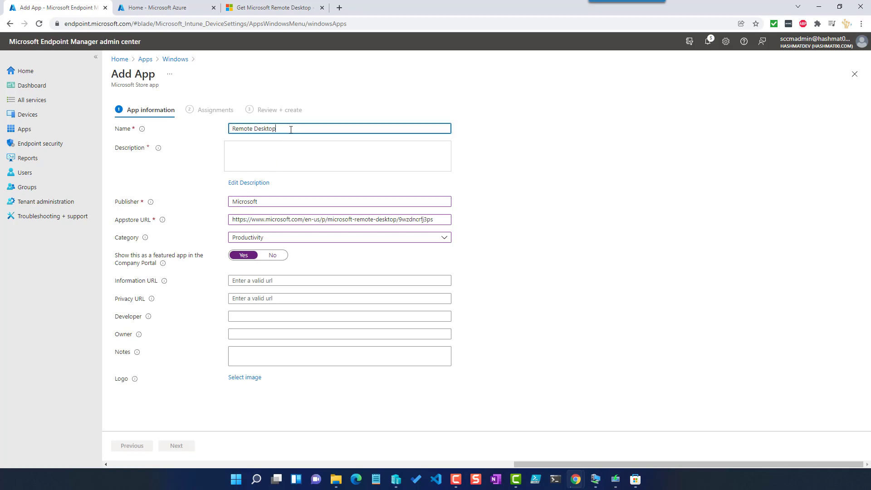
{"action": "type", "text": "App"}
{"action": "key", "text": "Tab"}
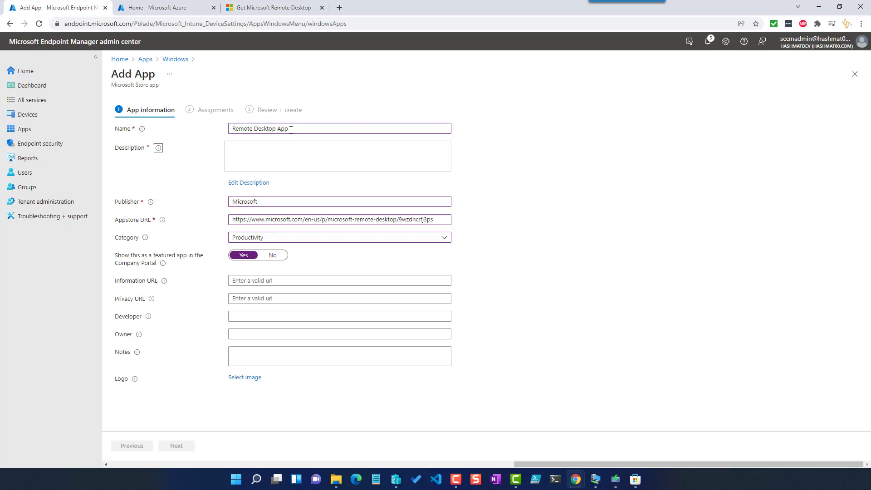
Enter "Remote Desktop" as the app's description and make the app available to all users on enrolled devices
{"action": "left_click", "coordinate": [254, 183]}
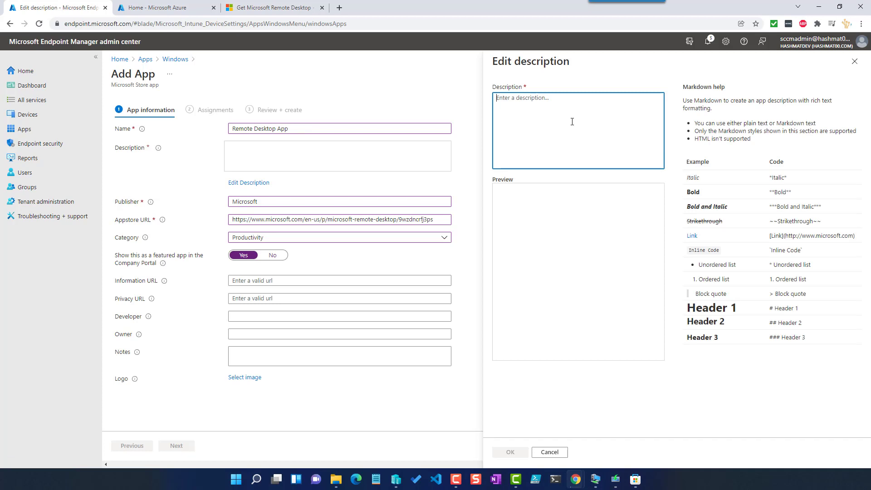
{"action": "type", "text": "Remote Desktop"}
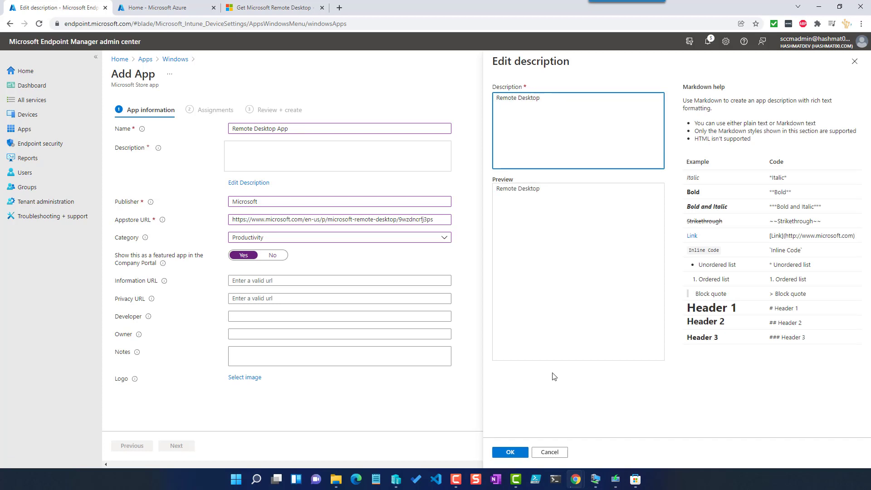
{"action": "left_click", "coordinate": [509, 452]}
{"action": "left_click", "coordinate": [179, 445]}
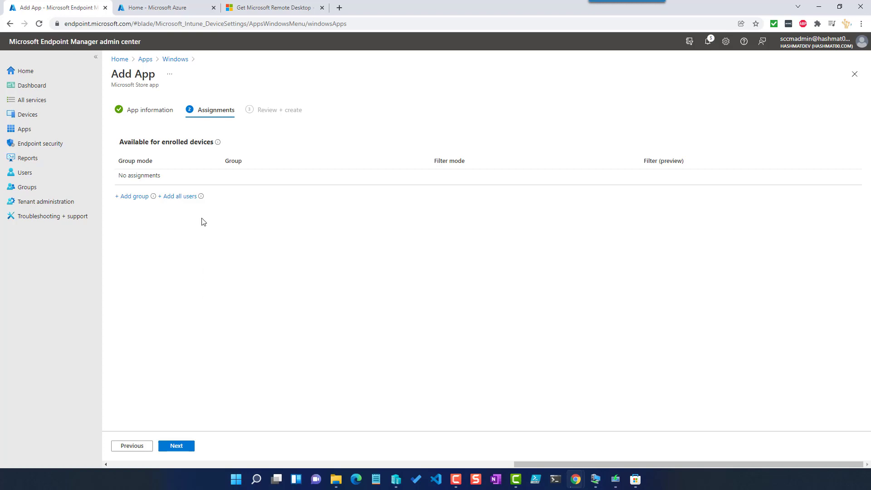
{"action": "left_click", "coordinate": [188, 196]}
{"action": "left_click", "coordinate": [186, 449]}
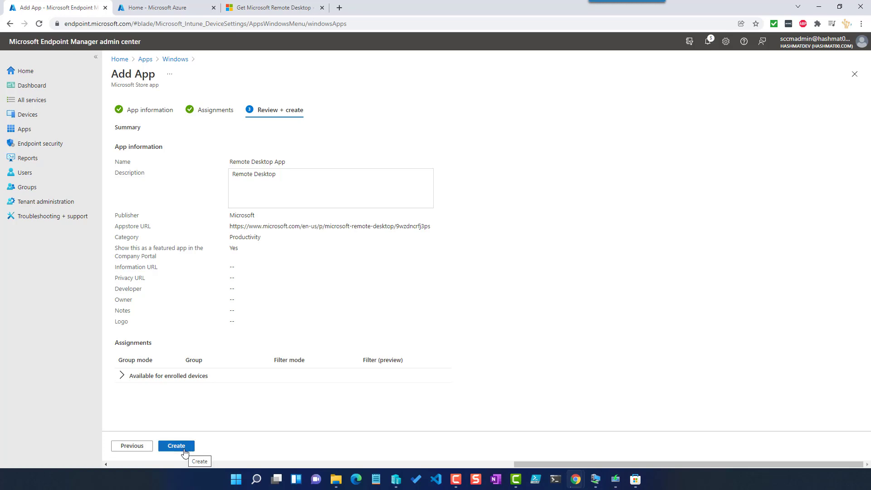
Recheck the assignments, create the app and view its properties
{"action": "left_click", "coordinate": [143, 448]}
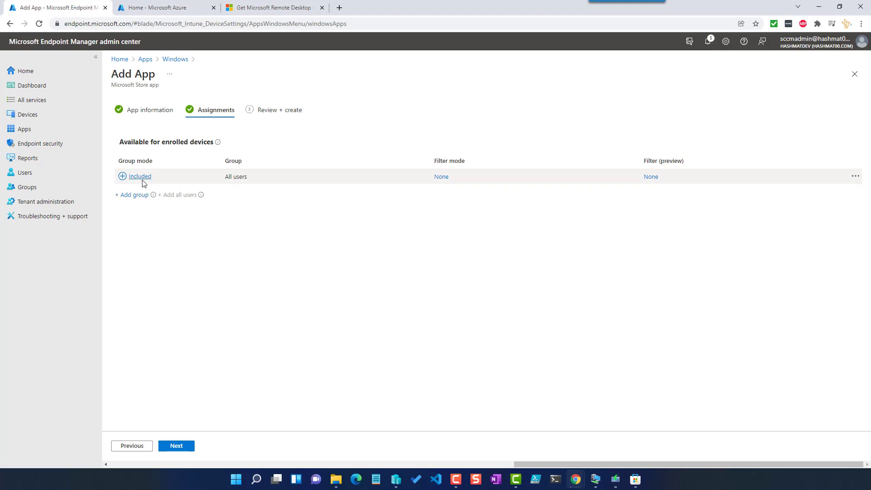
{"action": "left_click", "coordinate": [177, 445]}
{"action": "left_click", "coordinate": [180, 446]}
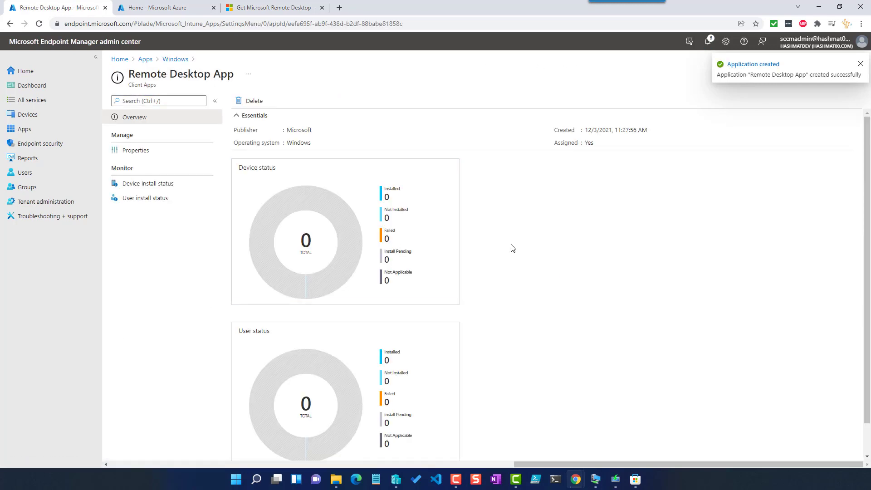
{"action": "left_click", "coordinate": [165, 182]}
{"action": "left_click", "coordinate": [145, 151]}
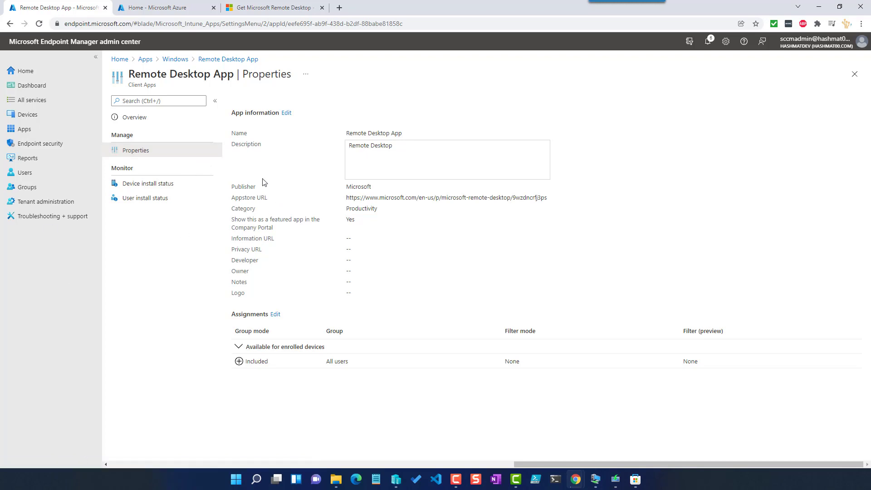
Switch to the 20h2 virtual machine, sync the device from the Company Portal settings and return to the portal's home page
{"action": "mouse_move", "coordinate": [601, 482]}
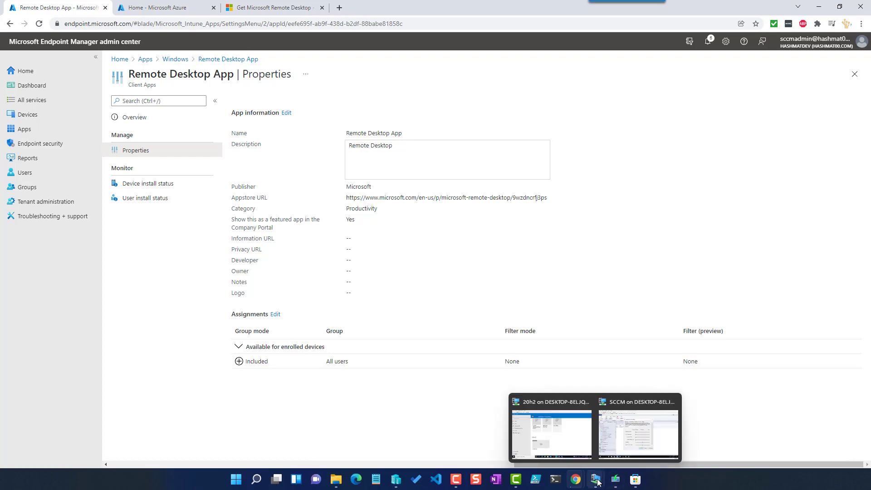
{"action": "left_click", "coordinate": [568, 434]}
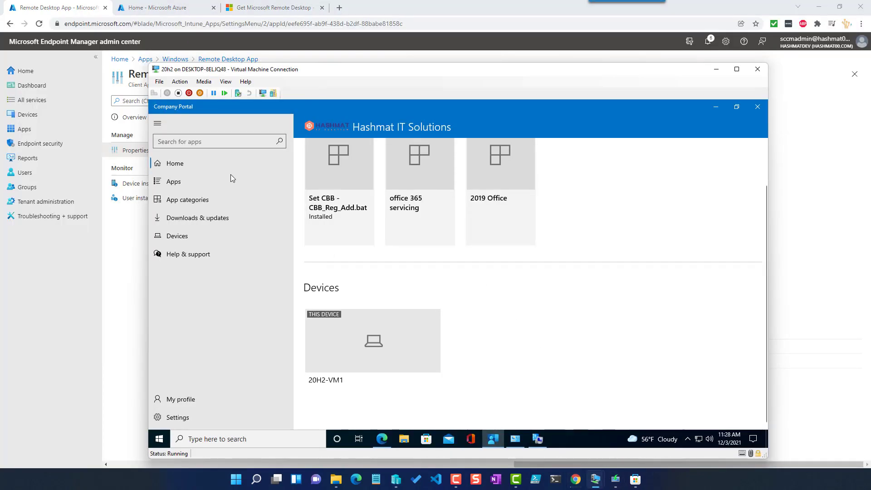
{"action": "left_click", "coordinate": [179, 417]}
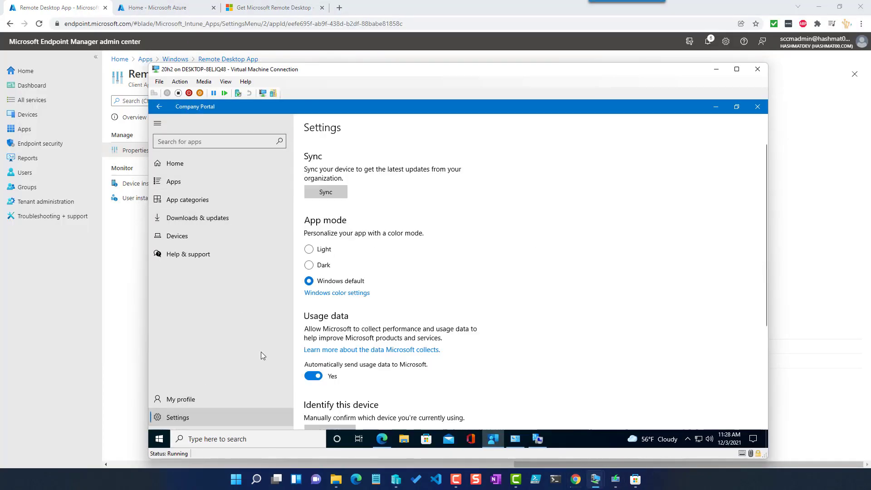
{"action": "left_click", "coordinate": [344, 195]}
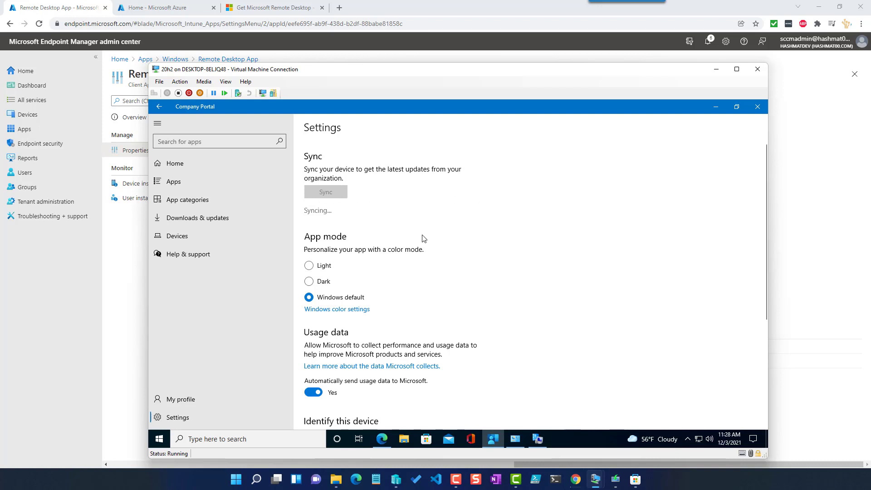
{"action": "left_click", "coordinate": [202, 156]}
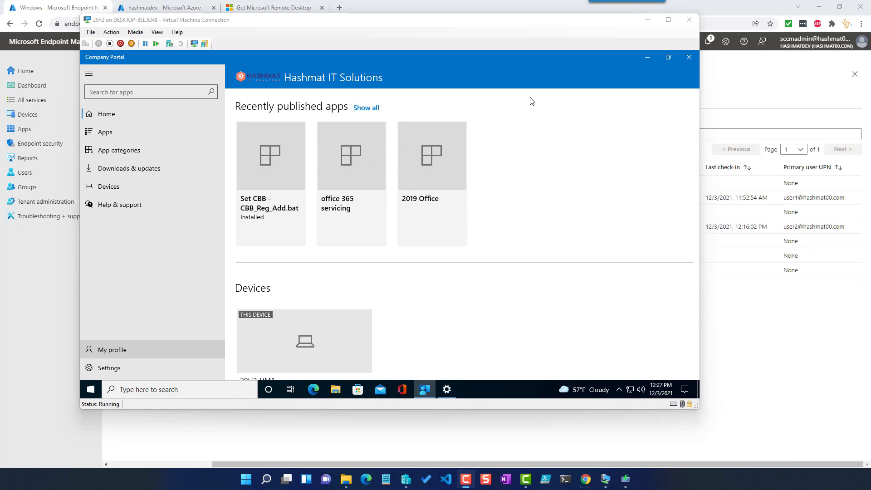
Minimize the 20h2 virtual machine and switch to the Company Portal on the client-01 virtual machine
{"action": "left_click", "coordinate": [648, 20]}
{"action": "mouse_move", "coordinate": [610, 477]}
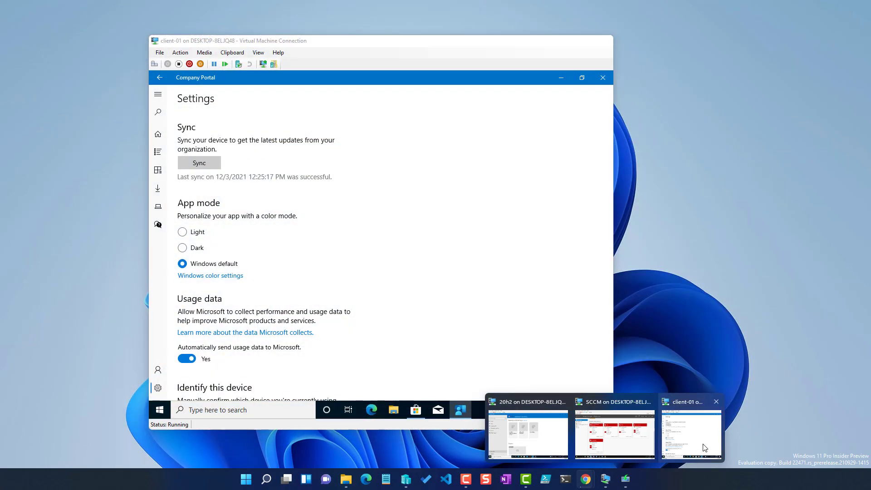
{"action": "left_click", "coordinate": [703, 446]}
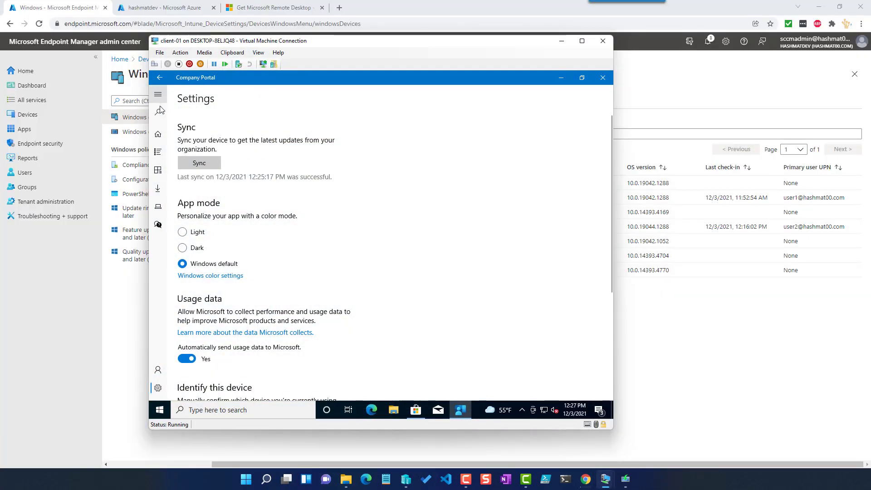
Return to the Company Portal home page and reload the Windows devices list in the Endpoint Manager admin center to check the last check-in times
{"action": "left_click", "coordinate": [158, 135]}
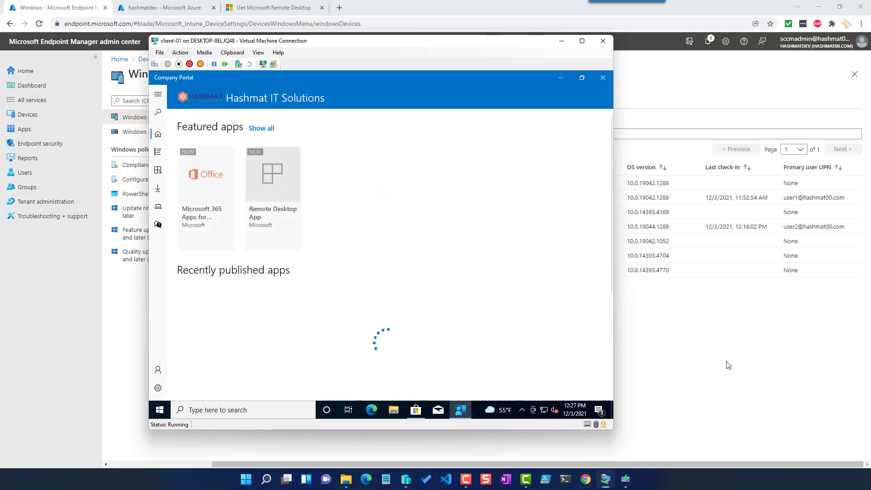
{"action": "left_click", "coordinate": [727, 363]}
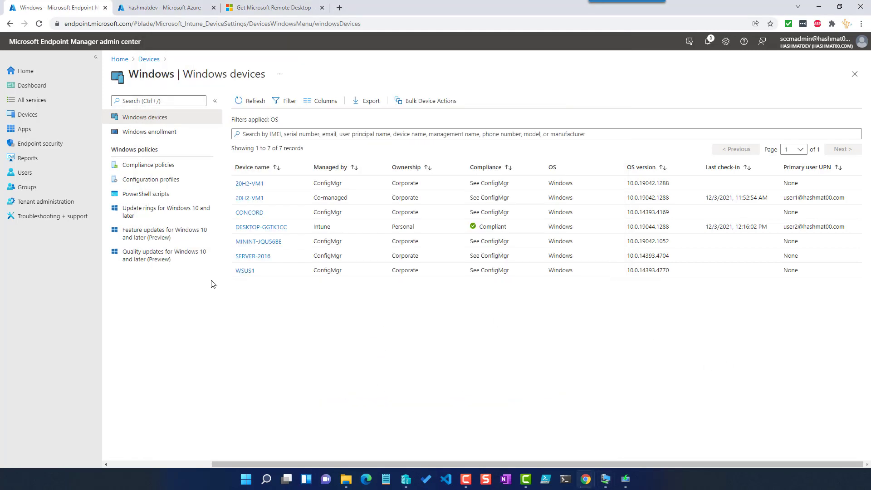
{"action": "left_click", "coordinate": [25, 114]}
{"action": "left_click", "coordinate": [144, 178]}
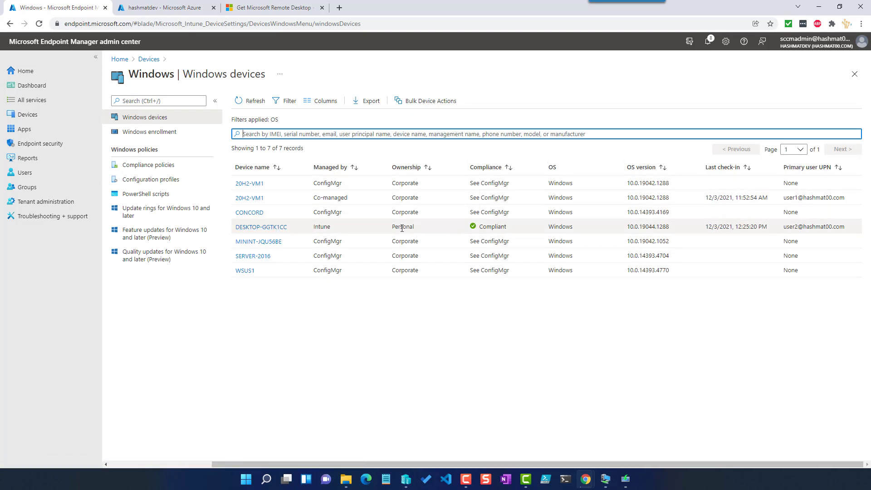
Switch back to the client-01 virtual machine, sync the device from the Company Portal settings again and return to the home page
{"action": "mouse_move", "coordinate": [605, 478]}
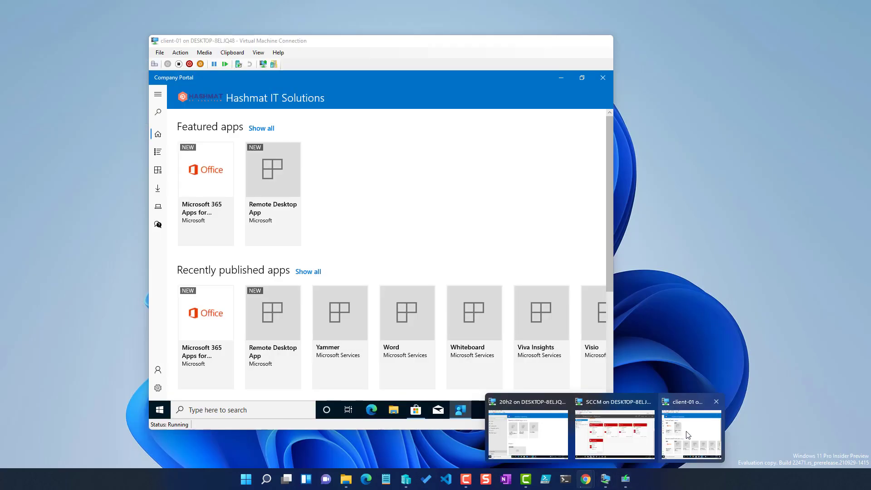
{"action": "left_click", "coordinate": [687, 435]}
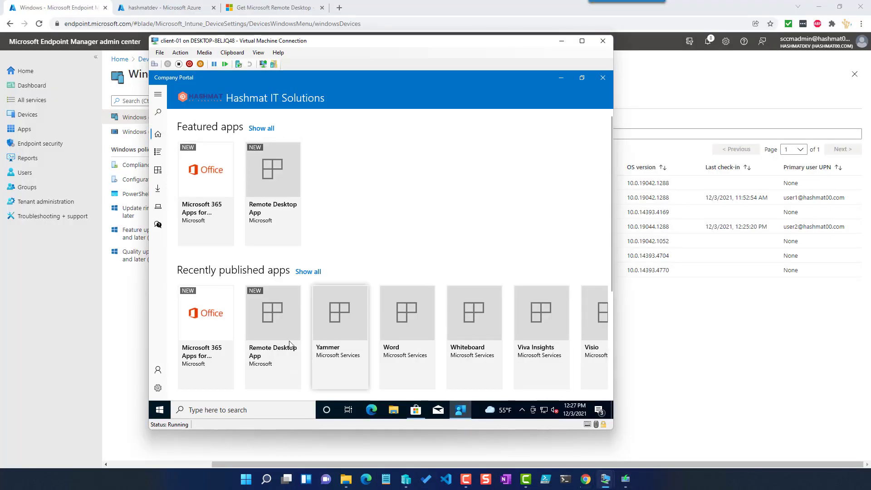
{"action": "left_click", "coordinate": [158, 387]}
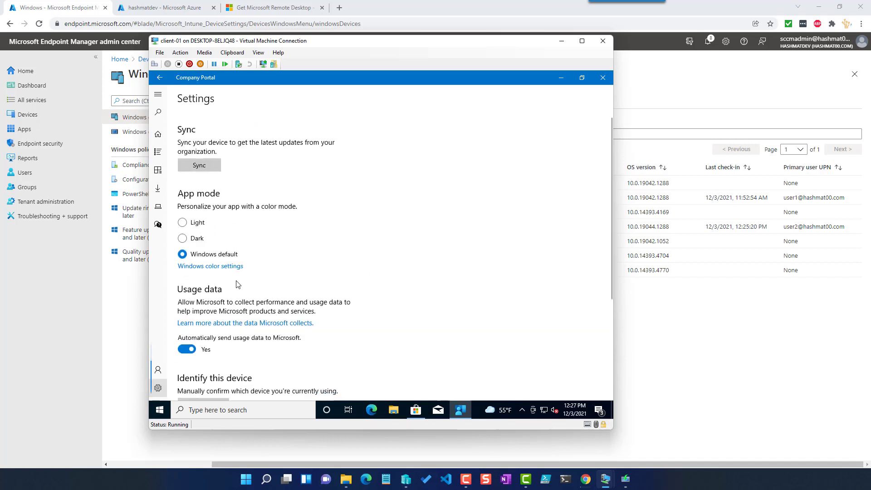
{"action": "left_click", "coordinate": [201, 168]}
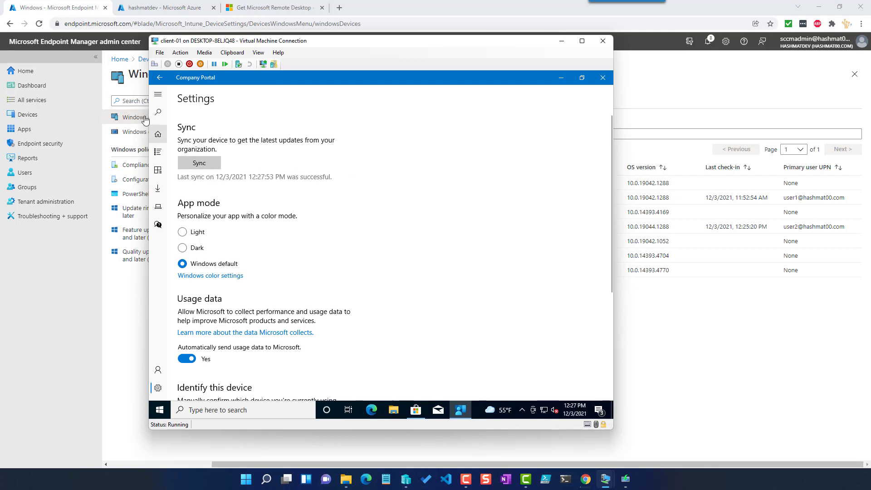
{"action": "left_click", "coordinate": [158, 134]}
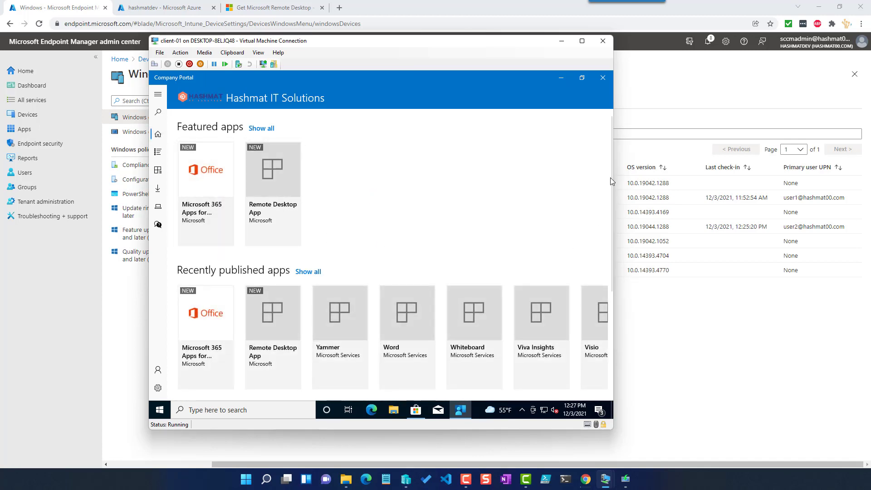
Look through the recently published apps and the Devices section on the Company Portal home page
{"action": "left_click_drag", "start_coordinate": [612, 177], "coordinate": [610, 222]}
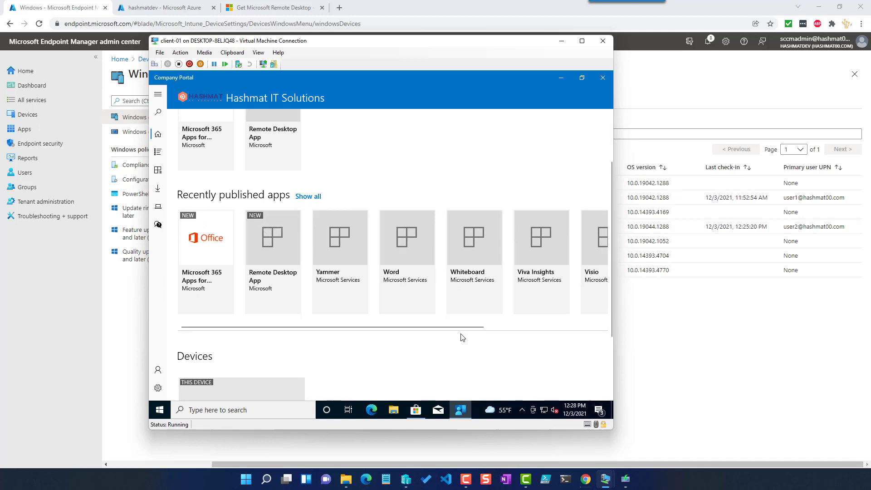
{"action": "left_click_drag", "start_coordinate": [453, 326], "coordinate": [512, 325]}
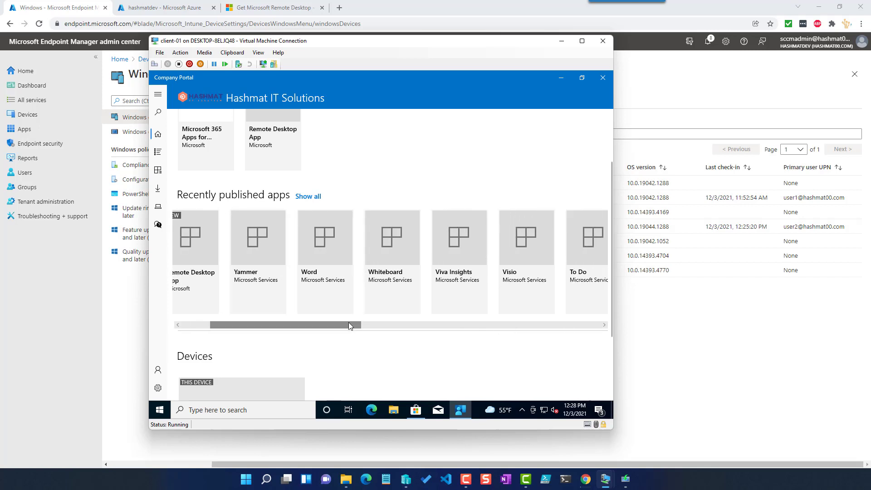
{"action": "left_click_drag", "start_coordinate": [348, 324], "coordinate": [558, 323]}
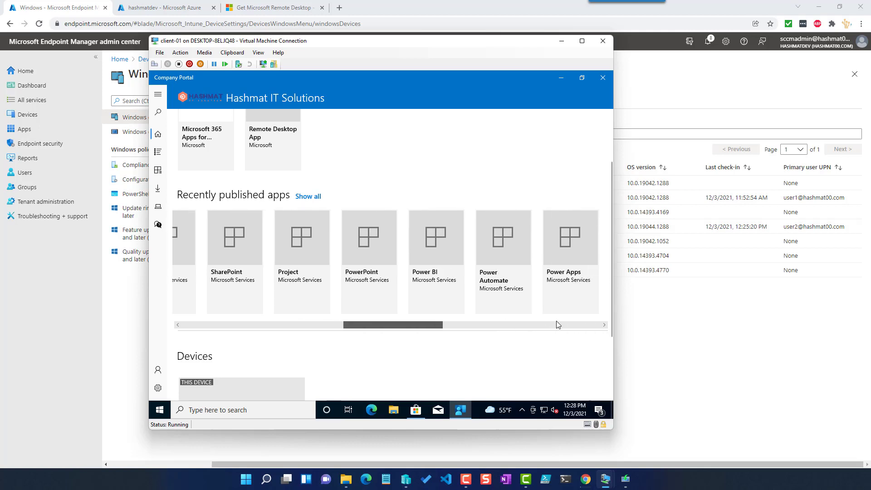
{"action": "left_click", "coordinate": [533, 326]}
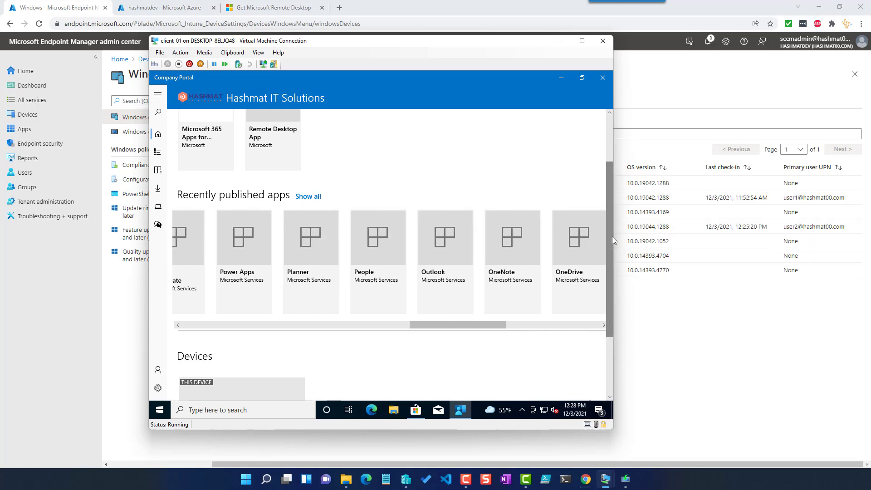
{"action": "left_click_drag", "start_coordinate": [611, 236], "coordinate": [609, 328]}
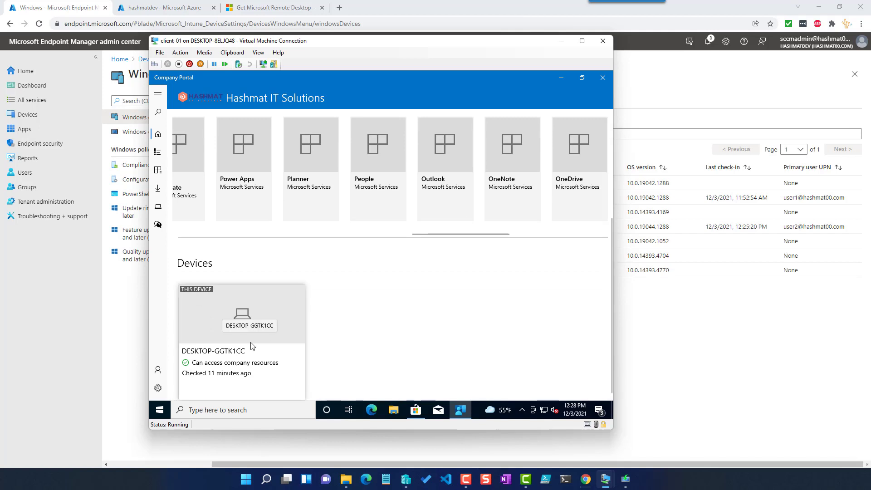
Switch to the Azure portal and review all devices registered in the hashmatdev Azure Active Directory
{"action": "left_click", "coordinate": [163, 8]}
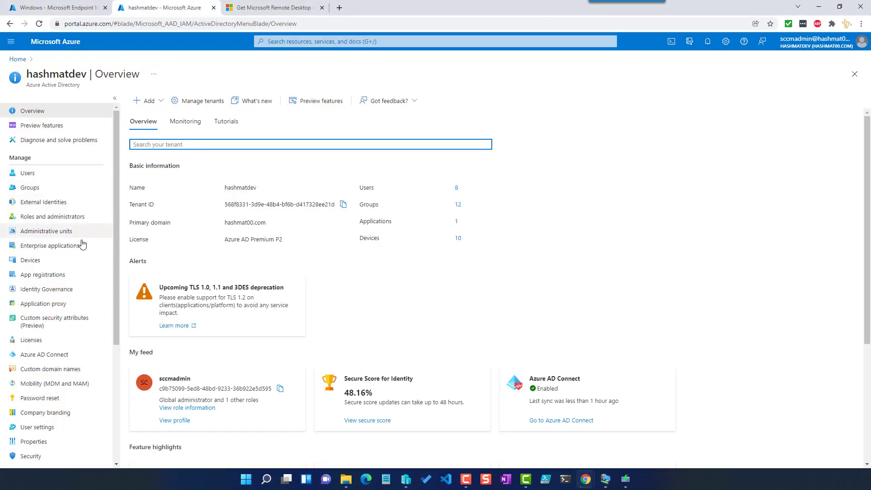
{"action": "left_click", "coordinate": [29, 259]}
{"action": "left_click", "coordinate": [38, 125]}
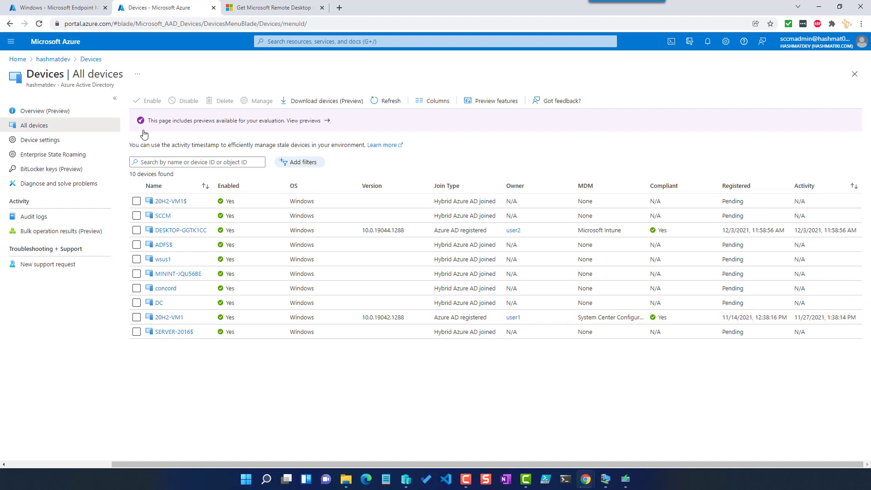
Return to the Endpoint Manager admin center and open the Remote Desktop App's overview from the Windows apps to check its install status
{"action": "left_click", "coordinate": [76, 9]}
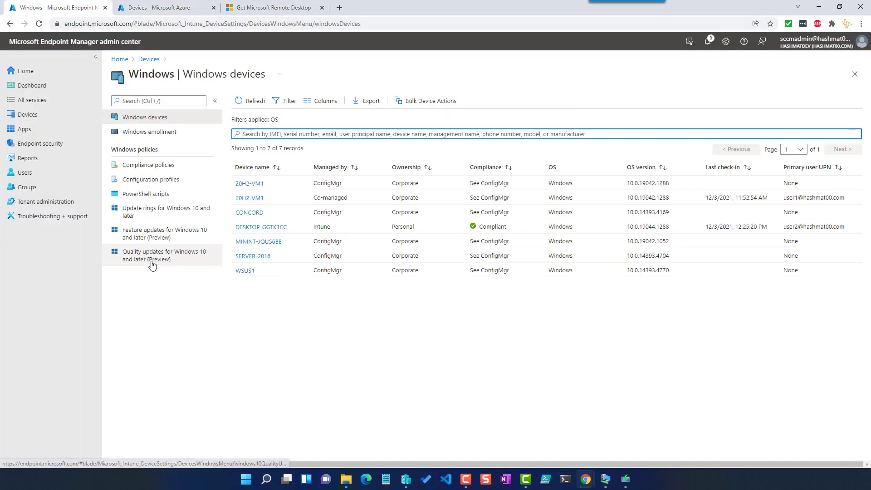
{"action": "left_click", "coordinate": [42, 132]}
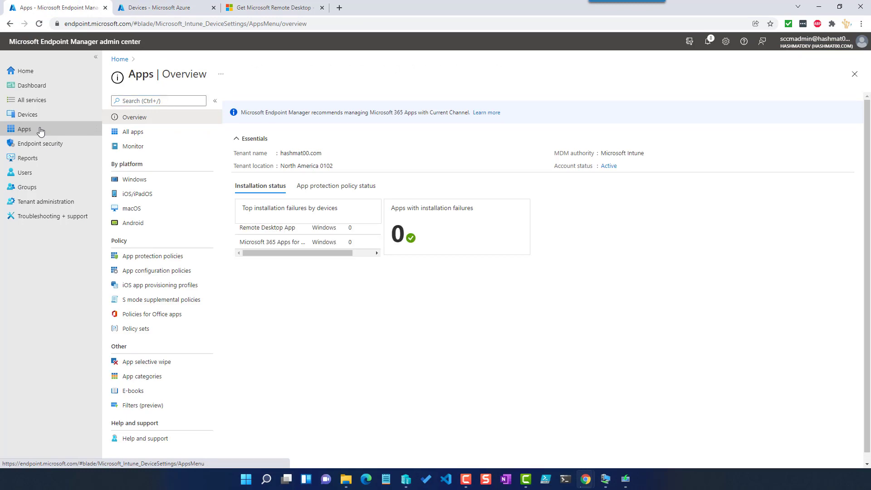
{"action": "mouse_move", "coordinate": [606, 480]}
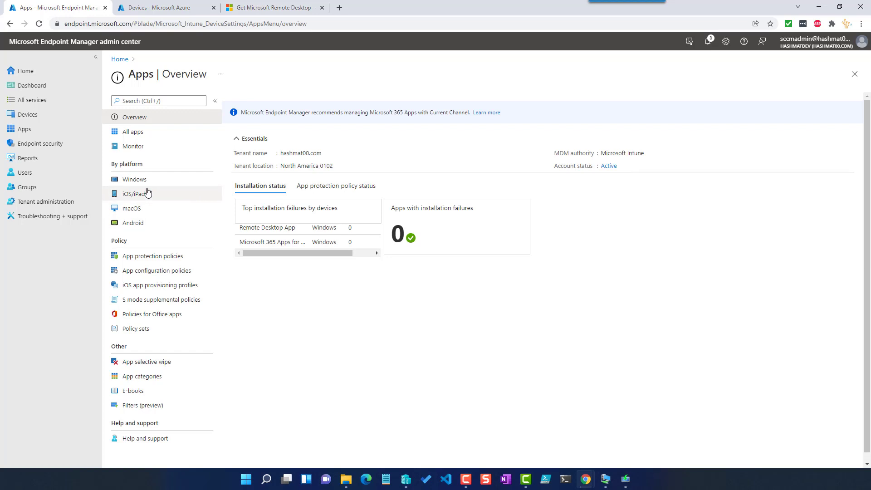
{"action": "left_click", "coordinate": [144, 180]}
{"action": "left_click", "coordinate": [281, 165]}
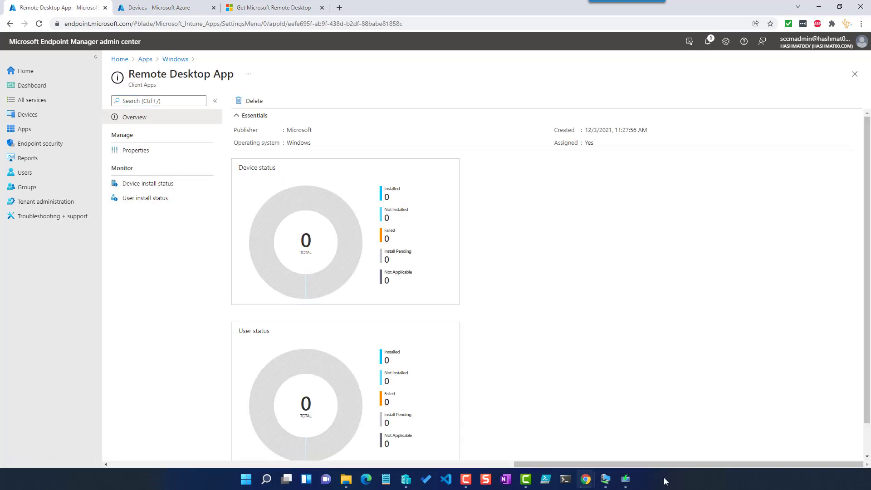
Switch to the client-01 virtual machine, open Remote Desktop App from the Company Portal's featured apps and view it in the Microsoft Store
{"action": "mouse_move", "coordinate": [605, 479]}
{"action": "left_click", "coordinate": [678, 429]}
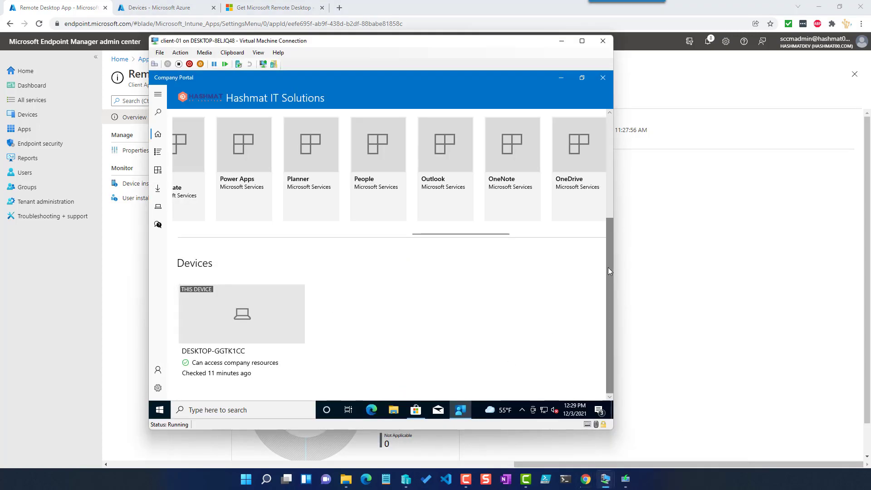
{"action": "left_click_drag", "start_coordinate": [607, 268], "coordinate": [605, 181]}
{"action": "left_click", "coordinate": [296, 167]}
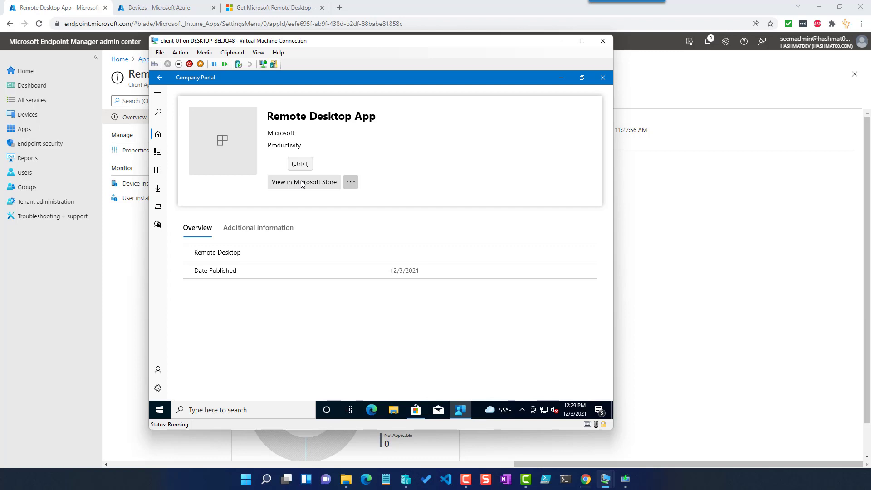
{"action": "left_click", "coordinate": [302, 182]}
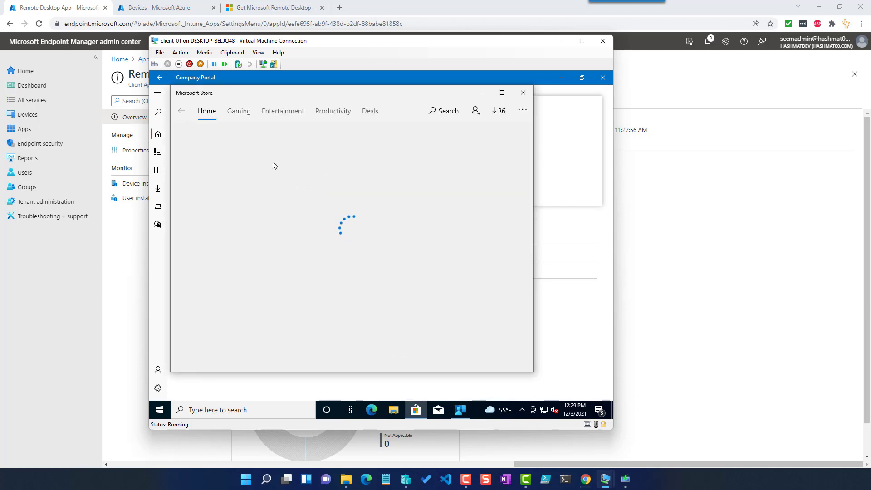
{"action": "scroll", "coordinate": [433, 299], "scroll_direction": "down", "scroll_amount": 1}
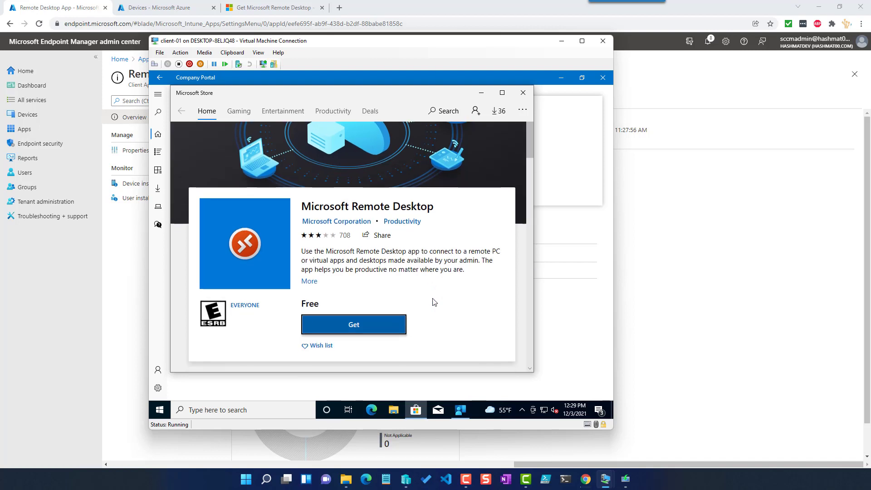
Get and install Microsoft Remote Desktop from the Store, declining sign-in for use across devices, and close the Store
{"action": "left_click", "coordinate": [353, 326]}
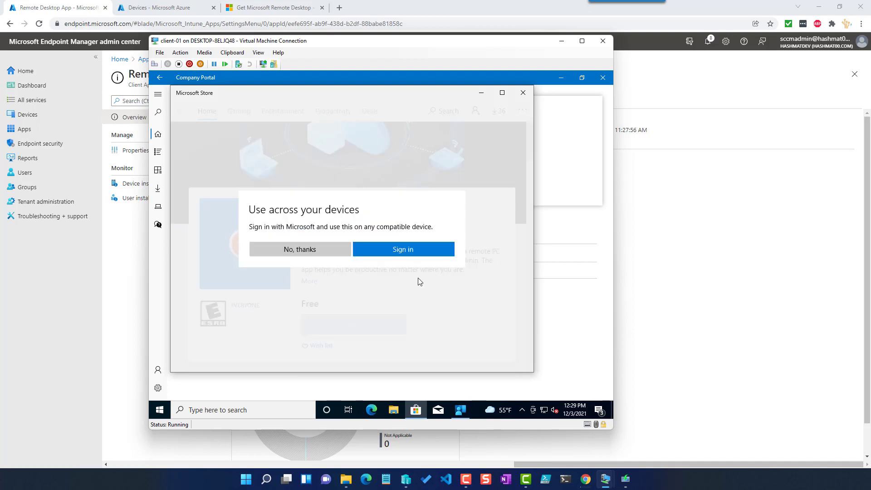
{"action": "left_click", "coordinate": [304, 249]}
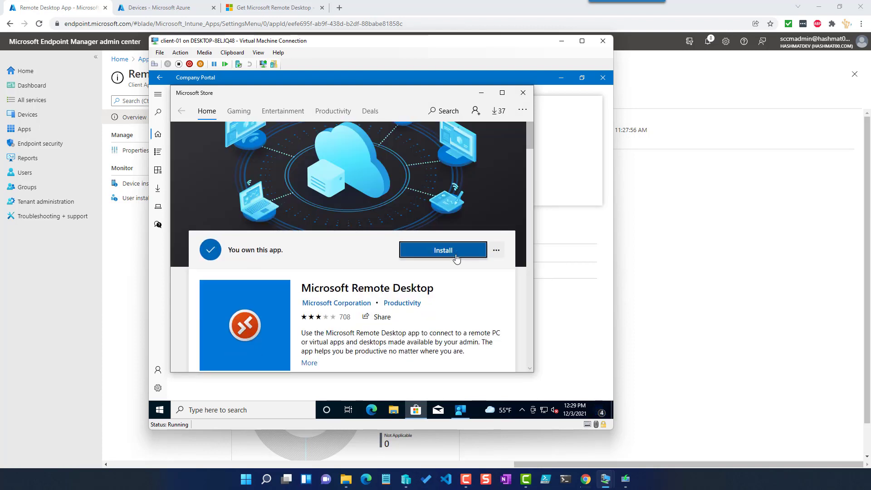
{"action": "left_click", "coordinate": [456, 258]}
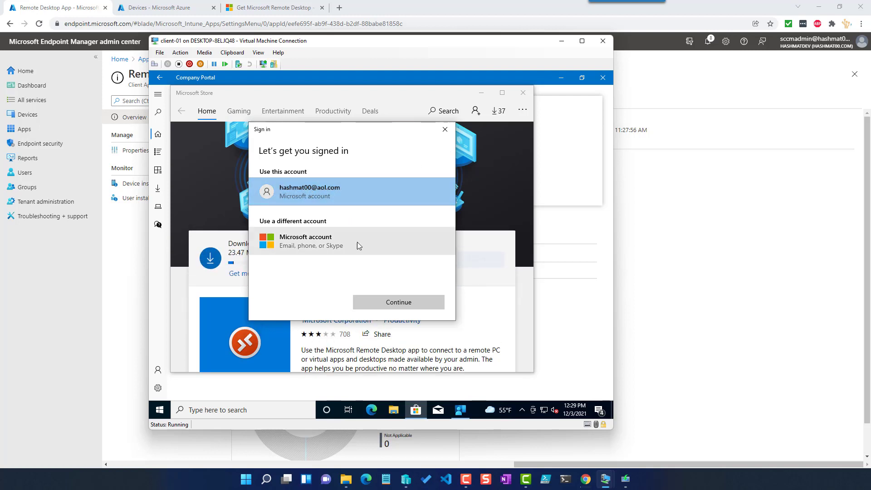
{"action": "left_click", "coordinate": [405, 303]}
{"action": "left_click", "coordinate": [450, 96]}
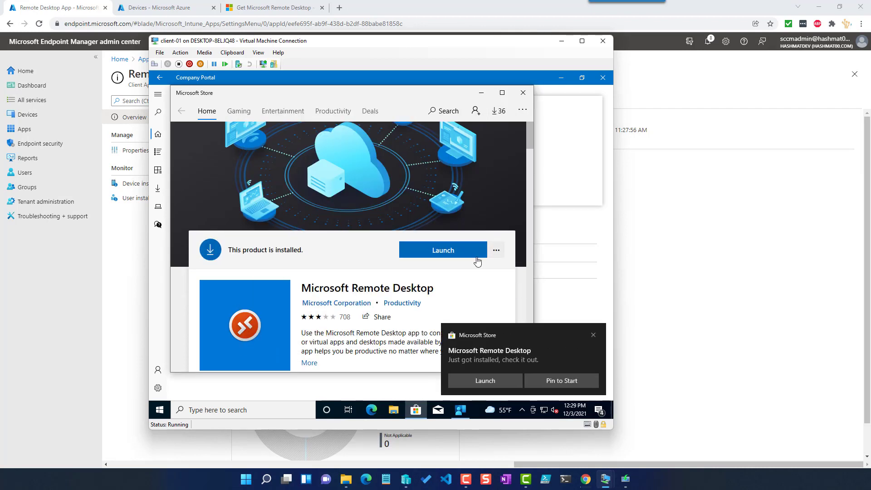
{"action": "left_click", "coordinate": [522, 92]}
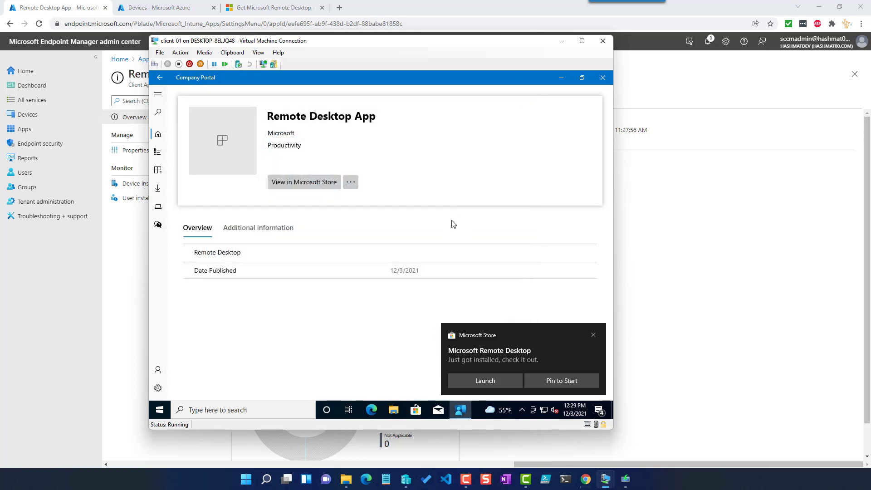
Check the Remote Desktop App's additional information, the app categories and the downloads and updates in Company Portal, and return to its home page
{"action": "left_click", "coordinate": [272, 229]}
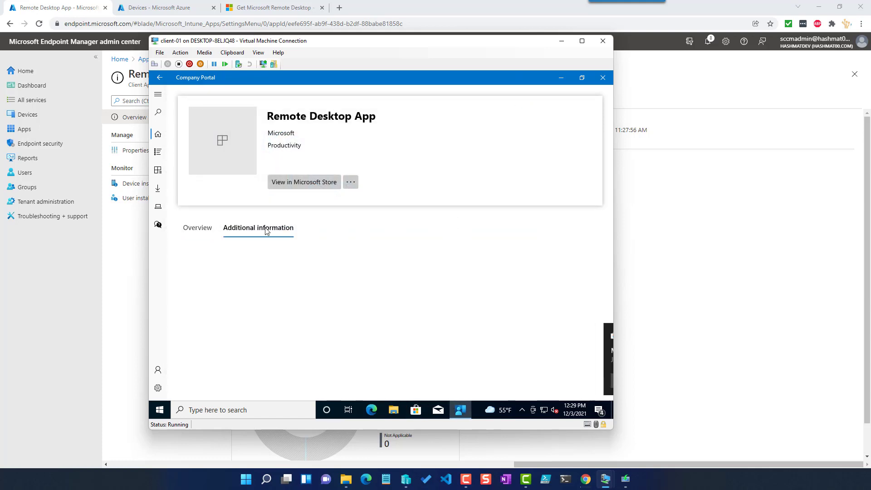
{"action": "left_click", "coordinate": [157, 170]}
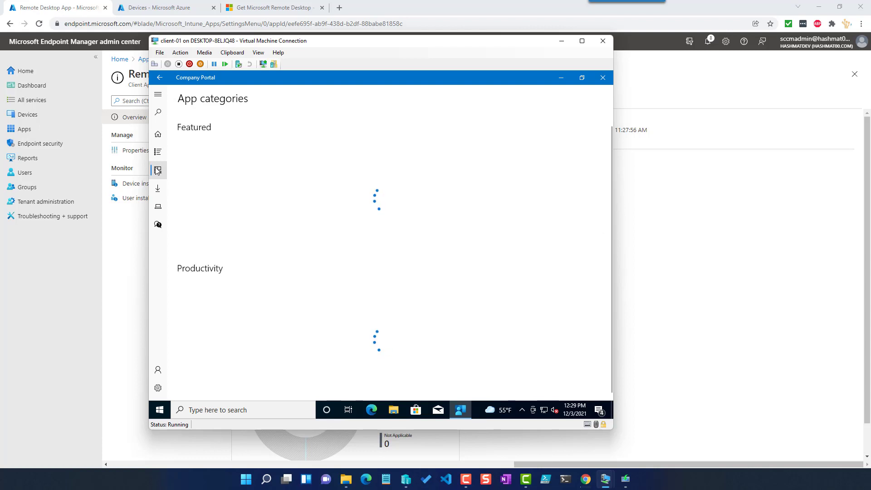
{"action": "left_click", "coordinate": [157, 186]}
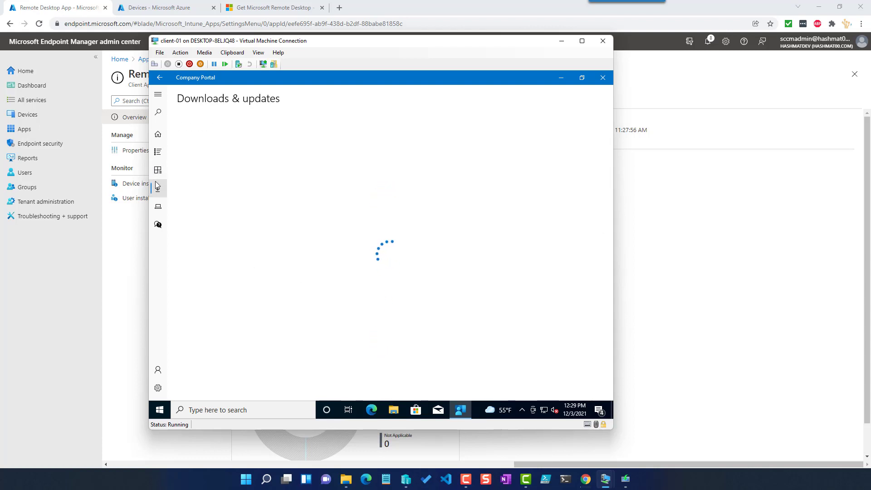
{"action": "left_click", "coordinate": [158, 135]}
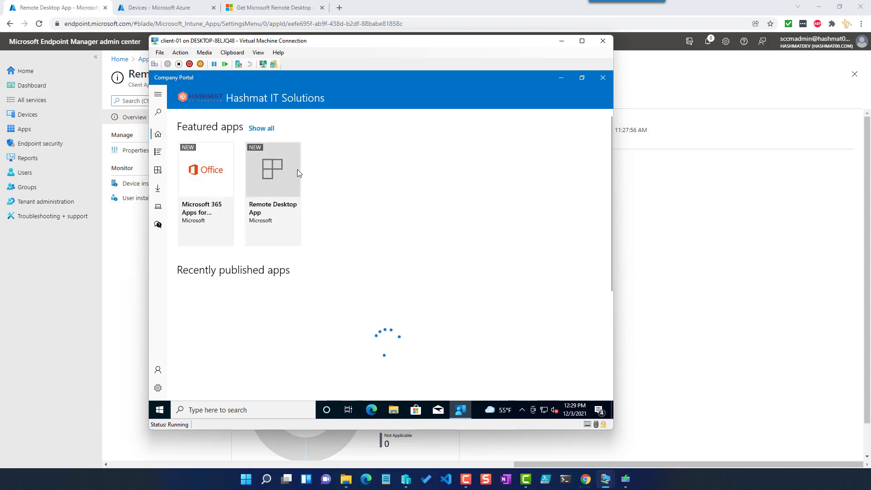
Reopen the Remote Desktop App's details in Company Portal and review its extra options, additional information and overview
{"action": "left_click", "coordinate": [284, 170]}
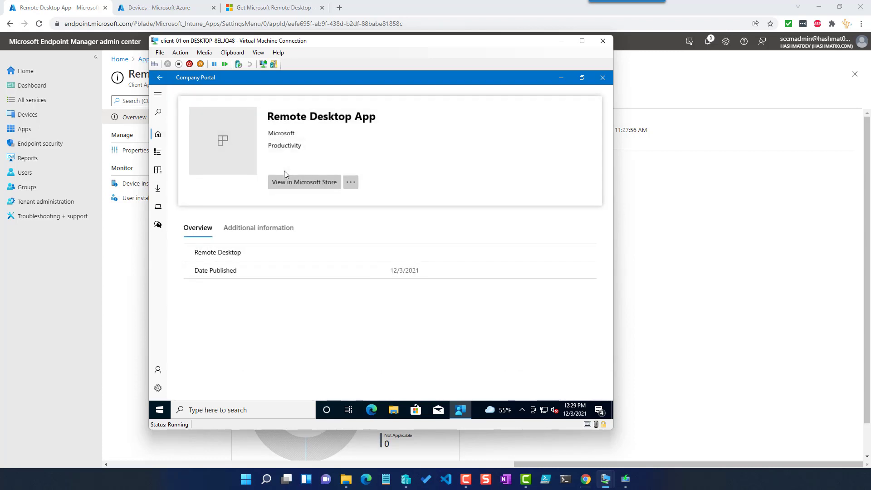
{"action": "left_click", "coordinate": [350, 182]}
{"action": "left_click", "coordinate": [424, 188]}
{"action": "left_click", "coordinate": [255, 229]}
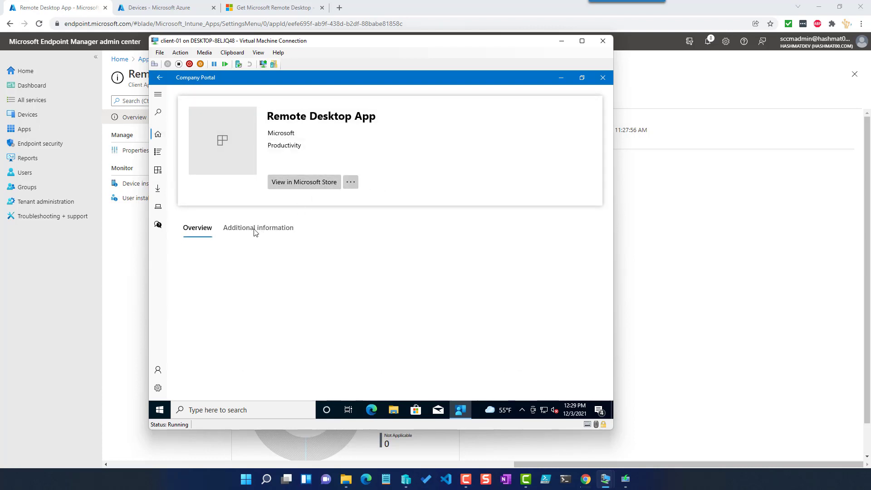
{"action": "left_click", "coordinate": [190, 232]}
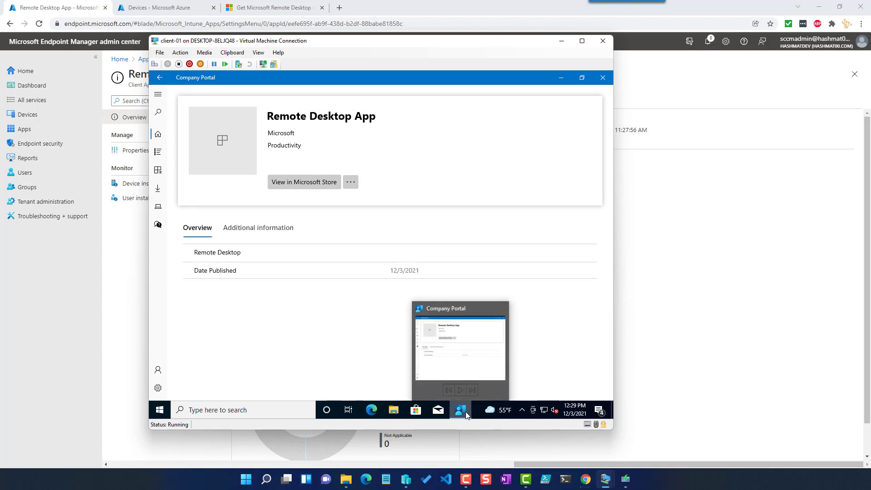
Compare the Remote Desktop App's additional information with its overview in Company Portal, and minimize the client-01 virtual machine
{"action": "left_click", "coordinate": [257, 228]}
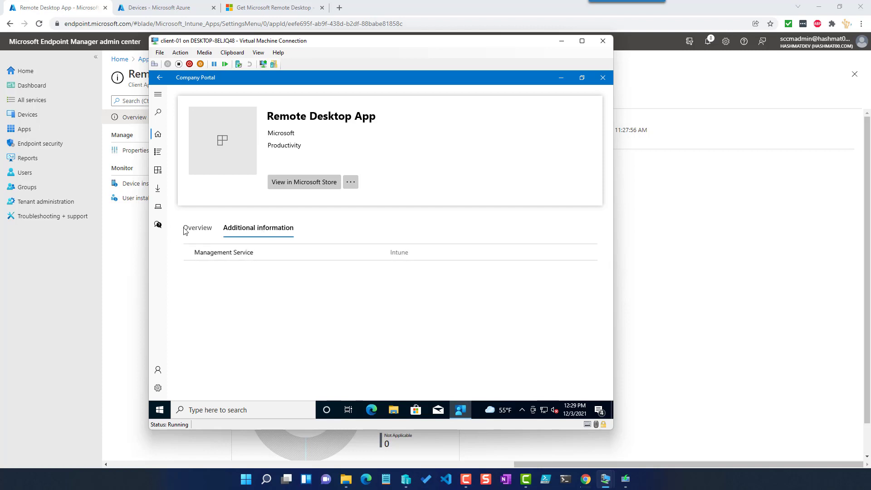
{"action": "left_click", "coordinate": [199, 232]}
{"action": "left_click", "coordinate": [245, 229]}
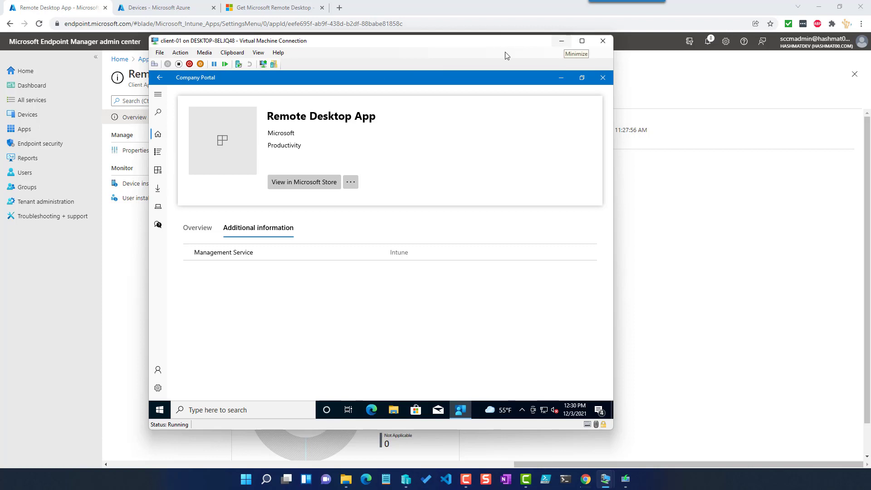
{"action": "left_click", "coordinate": [560, 41]}
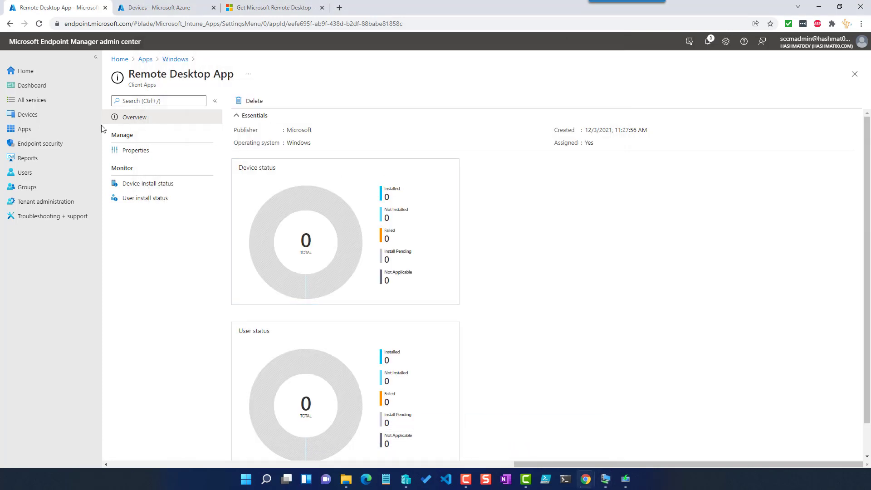
Start adding a Windows app of the Microsoft 365 Apps type for Windows 10 and later in Intune
{"action": "left_click", "coordinate": [47, 130]}
{"action": "left_click", "coordinate": [145, 182]}
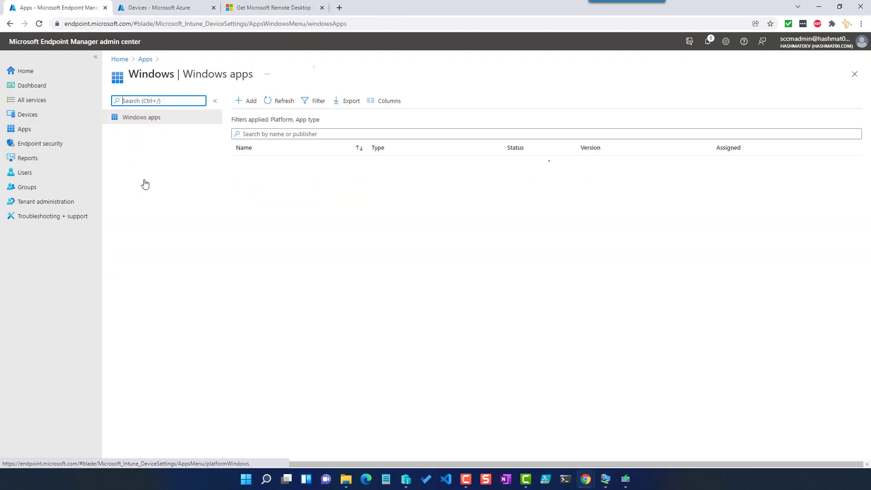
{"action": "left_click", "coordinate": [248, 102]}
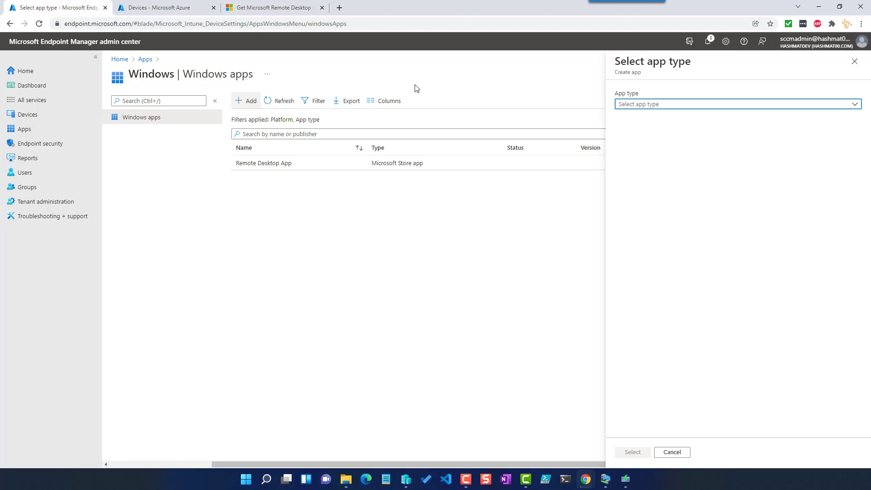
{"action": "left_click", "coordinate": [656, 107]}
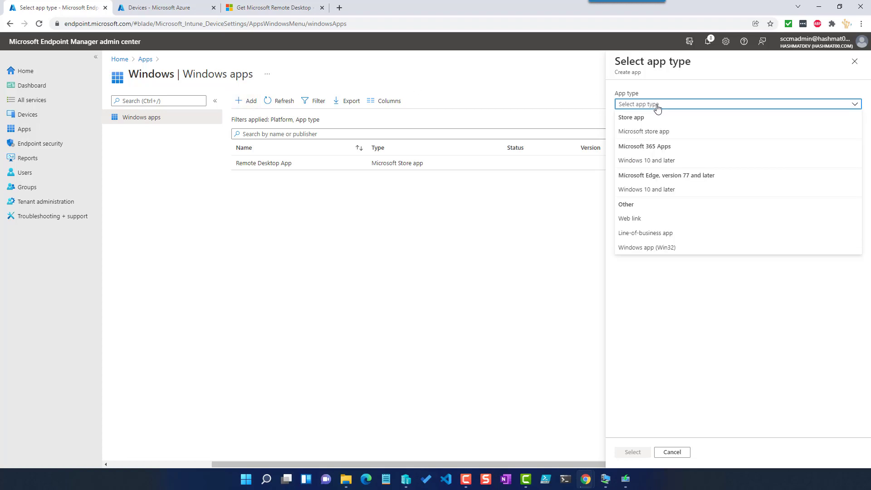
{"action": "left_click", "coordinate": [660, 164]}
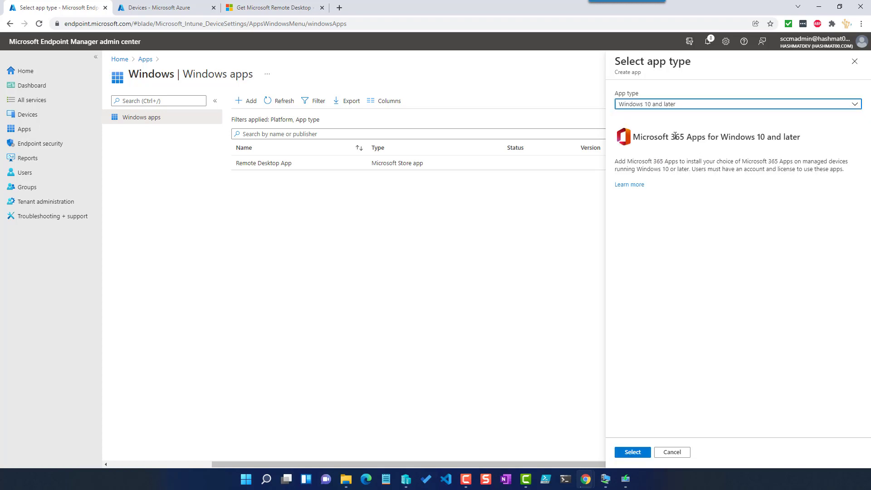
{"action": "left_click", "coordinate": [633, 452]}
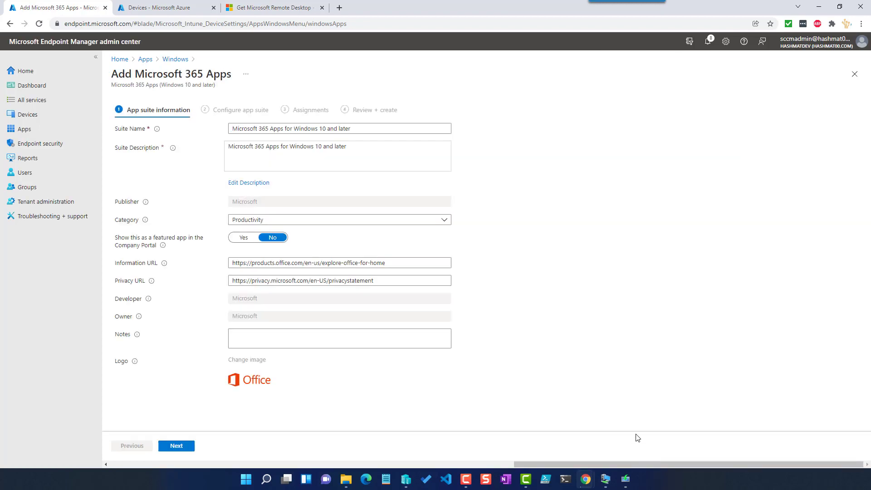
Review the suite's category and name, show it as a featured app in the Company Portal, and continue to the suite configuration
{"action": "left_click", "coordinate": [332, 220]}
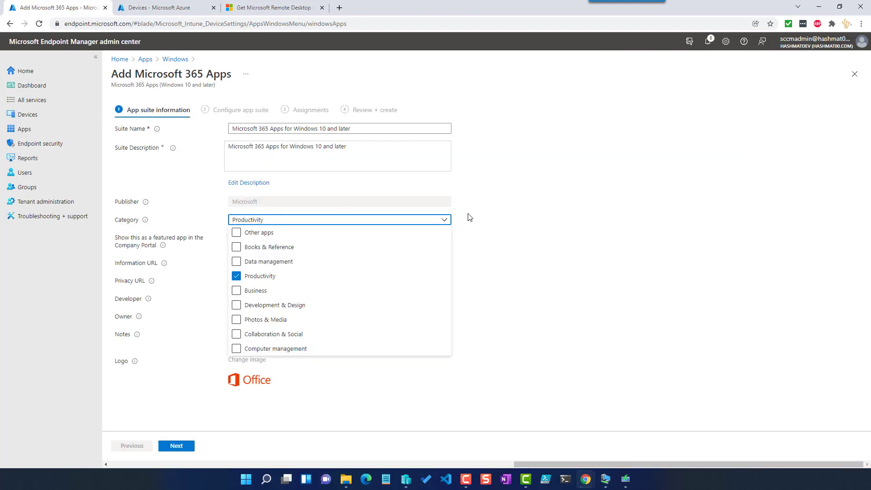
{"action": "left_click_drag", "start_coordinate": [356, 128], "coordinate": [202, 123]}
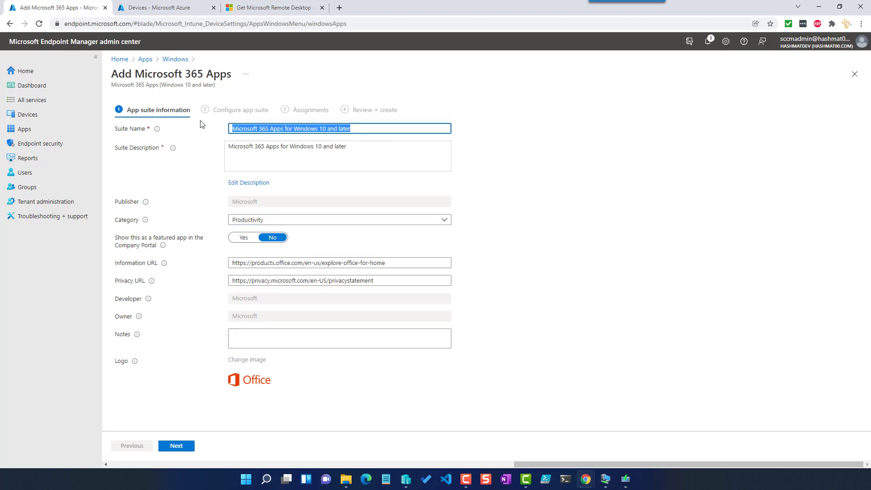
{"action": "left_click", "coordinate": [362, 160]}
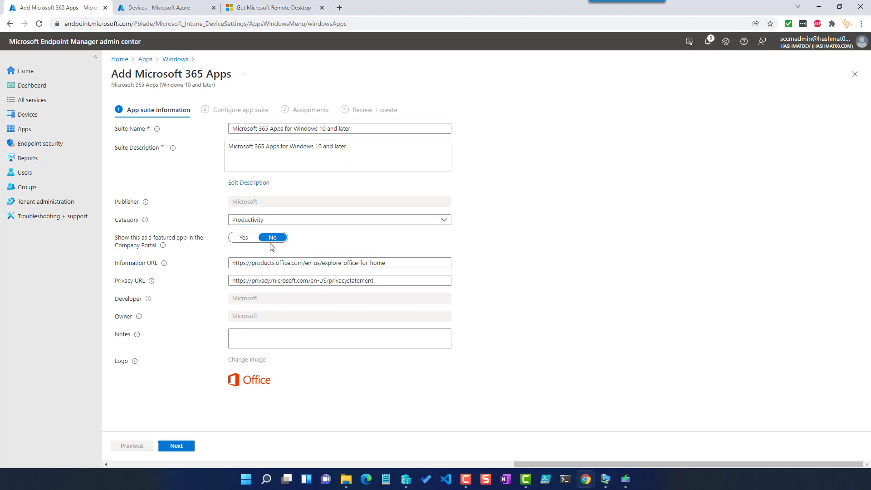
{"action": "left_click", "coordinate": [244, 239]}
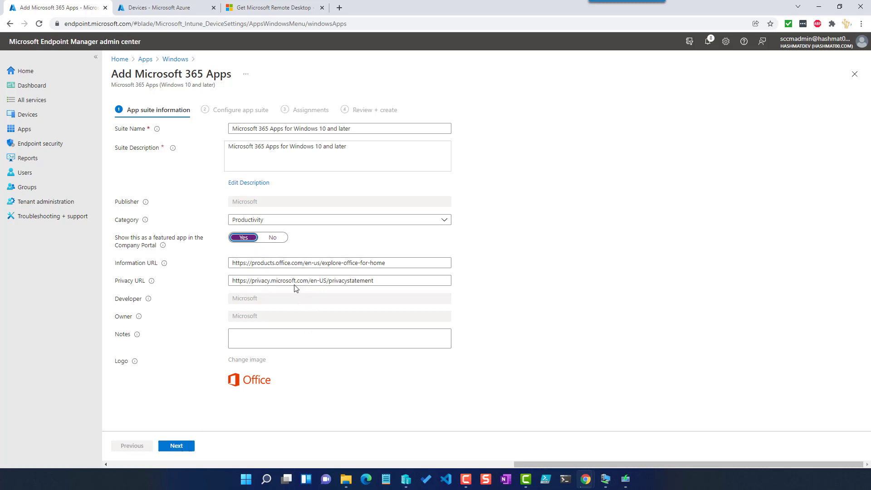
{"action": "left_click", "coordinate": [181, 447]}
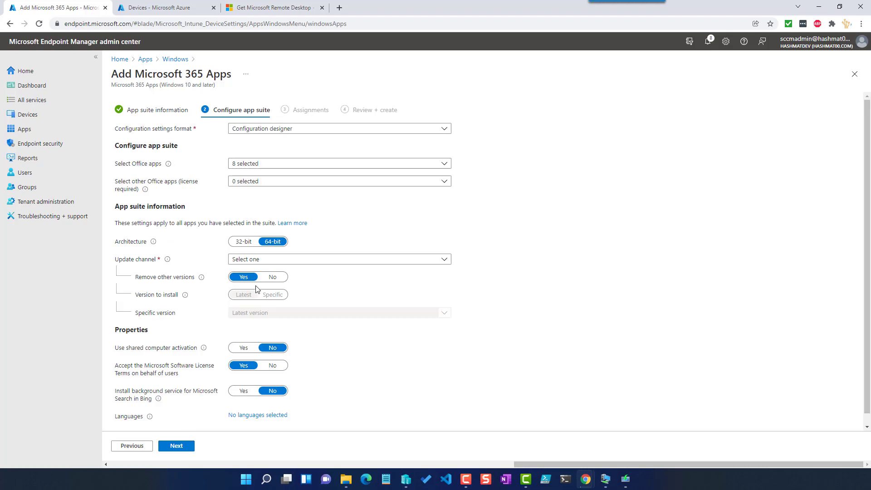
Keep the Configuration designer format and default Office apps, and add Project Online Desktop Client and Visio Online Plan 2 to the suite
{"action": "left_click", "coordinate": [294, 129]}
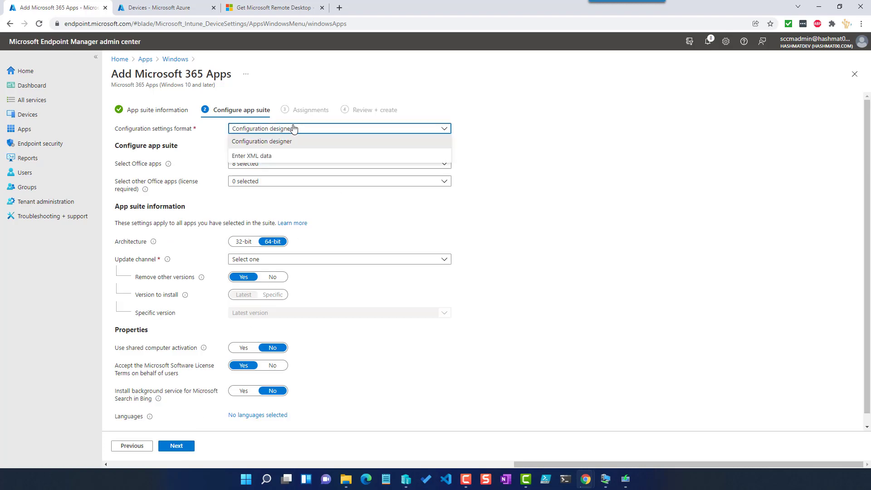
{"action": "left_click", "coordinate": [499, 132]}
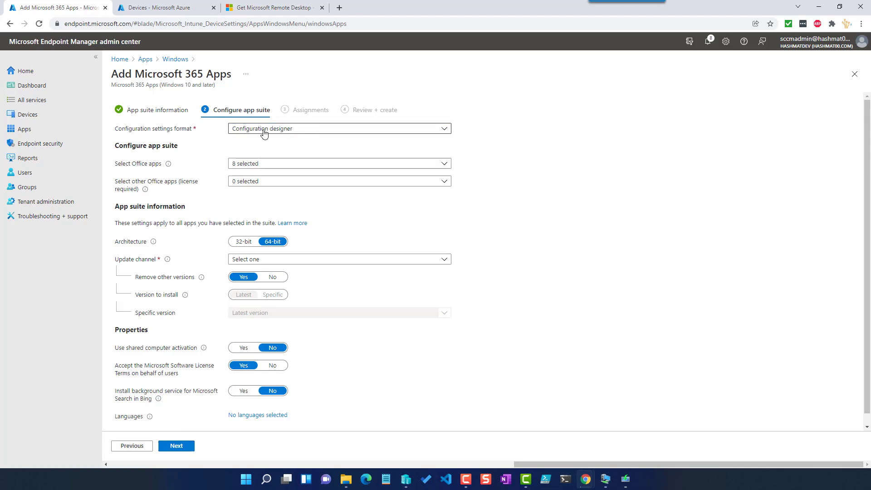
{"action": "left_click", "coordinate": [266, 164]}
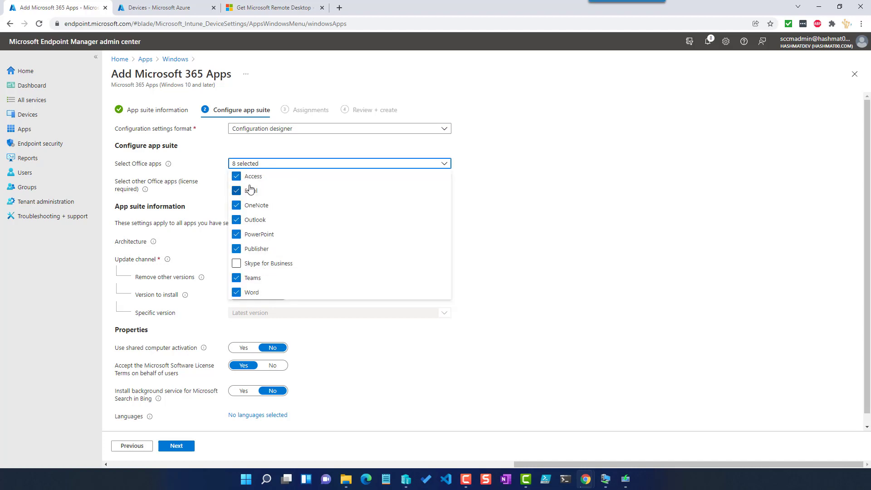
{"action": "left_click", "coordinate": [525, 180]}
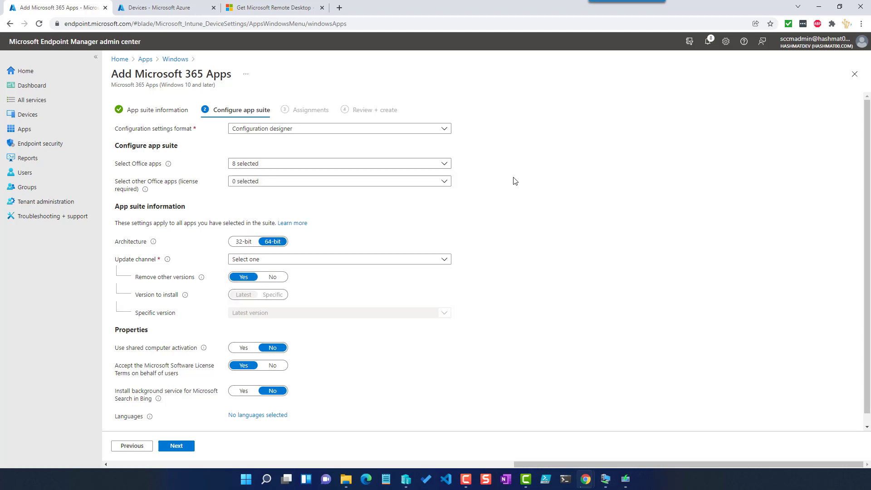
{"action": "left_click", "coordinate": [339, 182]}
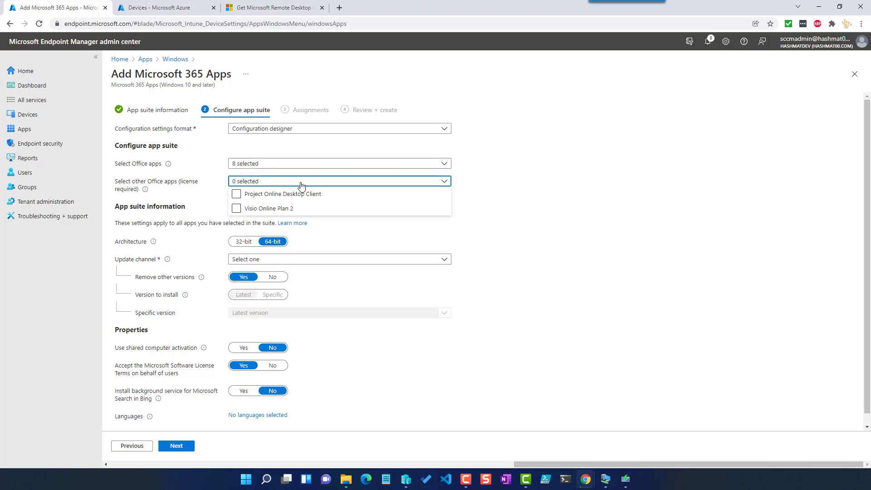
{"action": "left_click", "coordinate": [333, 194]}
{"action": "left_click", "coordinate": [236, 209]}
{"action": "left_click", "coordinate": [514, 203]}
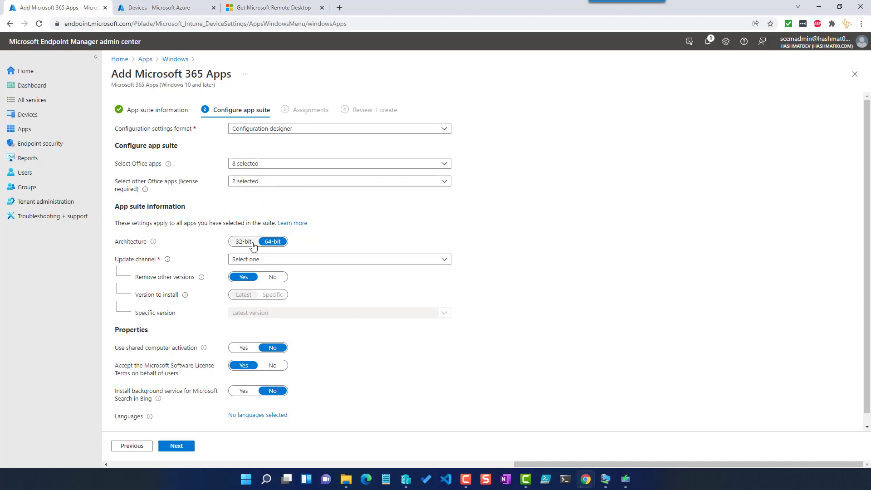
Set the suite's update channel to Monthly Enterprise Channel, keep the other configuration settings, and continue to the assignments
{"action": "left_click", "coordinate": [280, 261]}
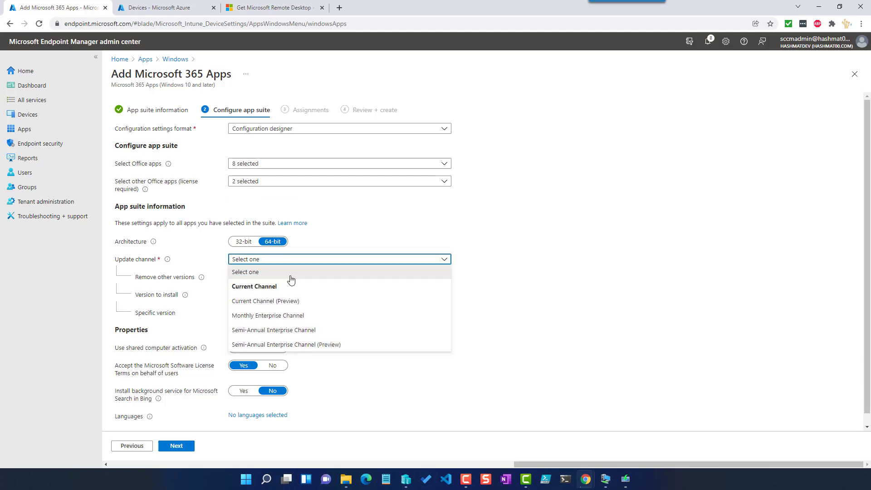
{"action": "left_click", "coordinate": [292, 316]}
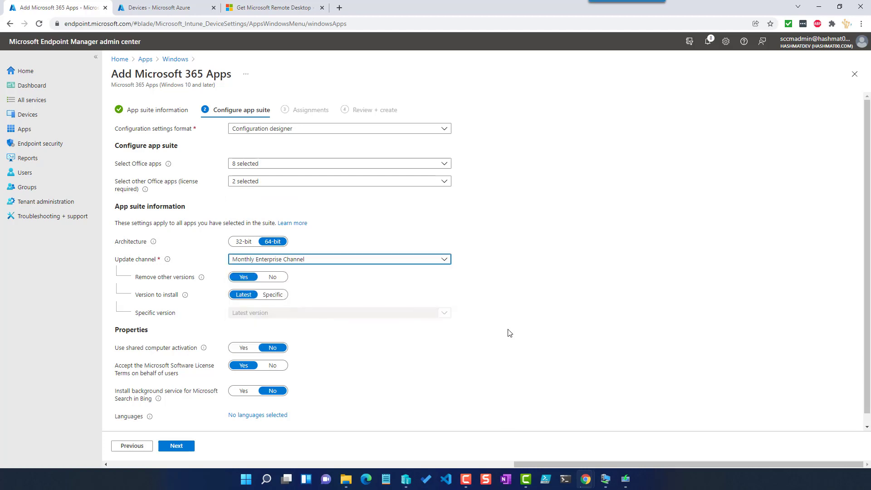
{"action": "scroll", "coordinate": [499, 328], "scroll_direction": "down", "scroll_amount": 1}
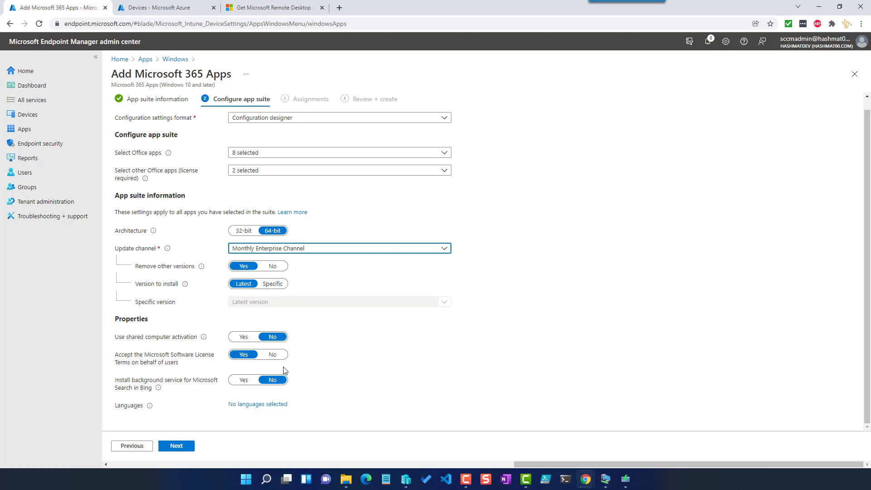
{"action": "left_click", "coordinate": [188, 444]}
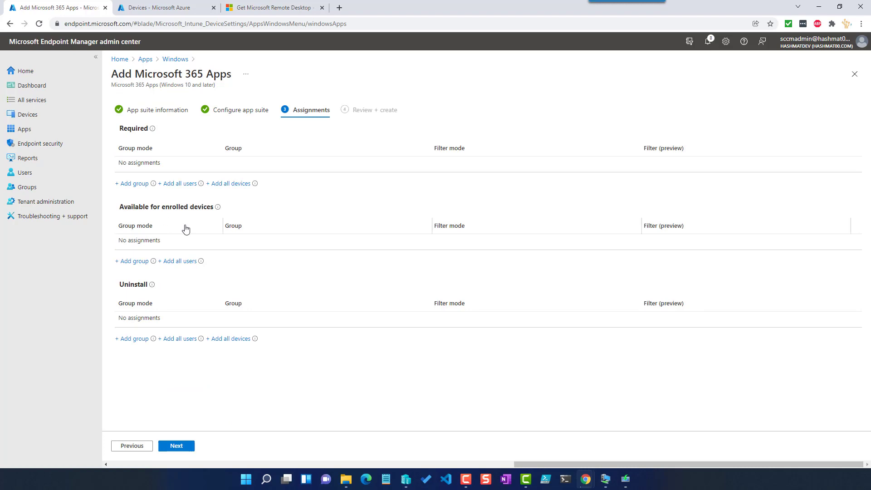
Make the Microsoft 365 suite available to all users on enrolled devices, review the summary and create the app
{"action": "left_click", "coordinate": [186, 260]}
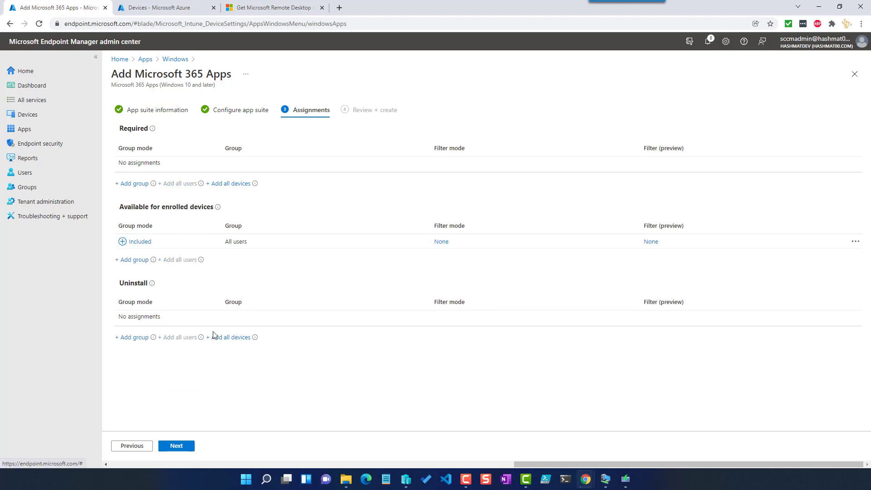
{"action": "left_click", "coordinate": [187, 447]}
{"action": "scroll", "coordinate": [367, 329], "scroll_direction": "down", "scroll_amount": 3}
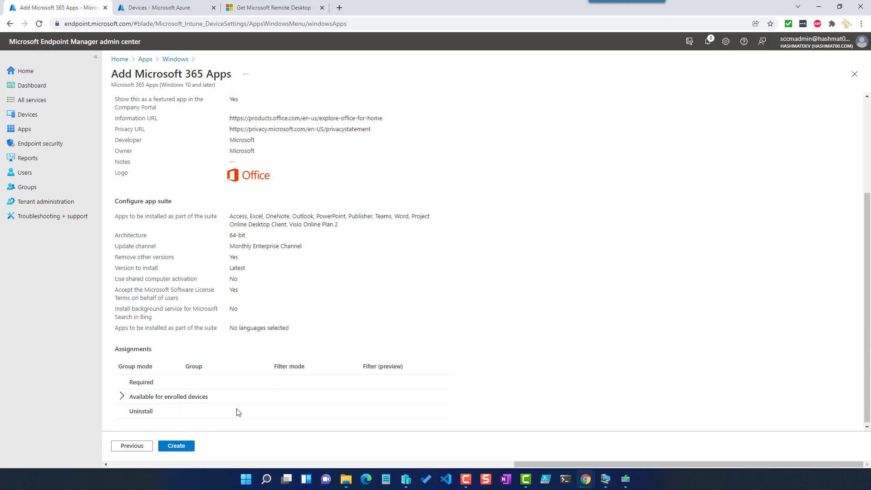
{"action": "left_click", "coordinate": [179, 445]}
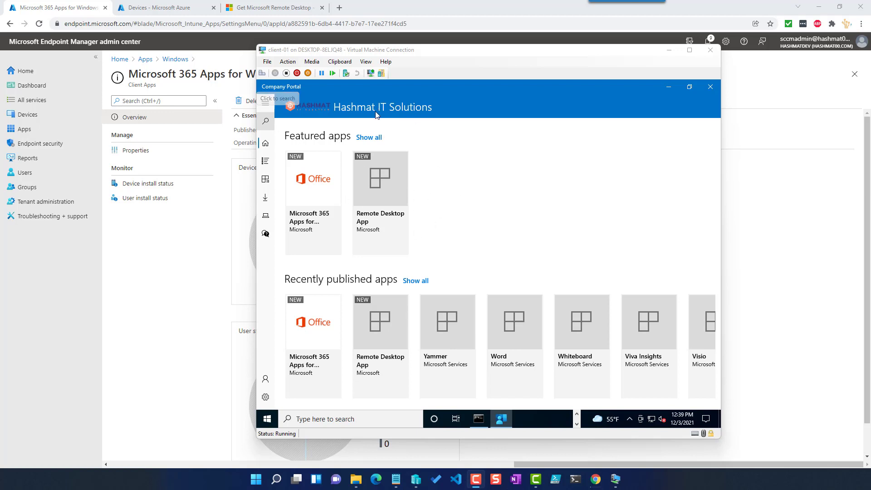
On client-01, open Microsoft 365 Apps for Windows 10 and later from the Company Portal's featured app category and install it
{"action": "left_click", "coordinate": [318, 187]}
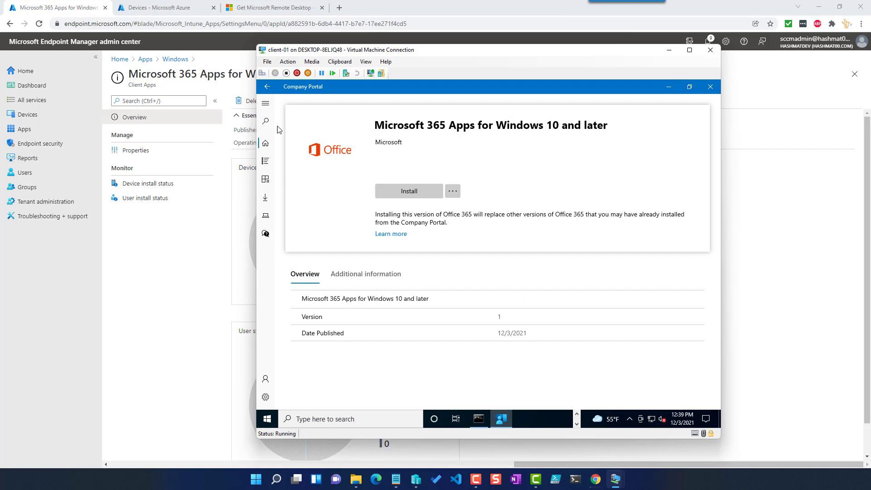
{"action": "left_click", "coordinate": [265, 143]}
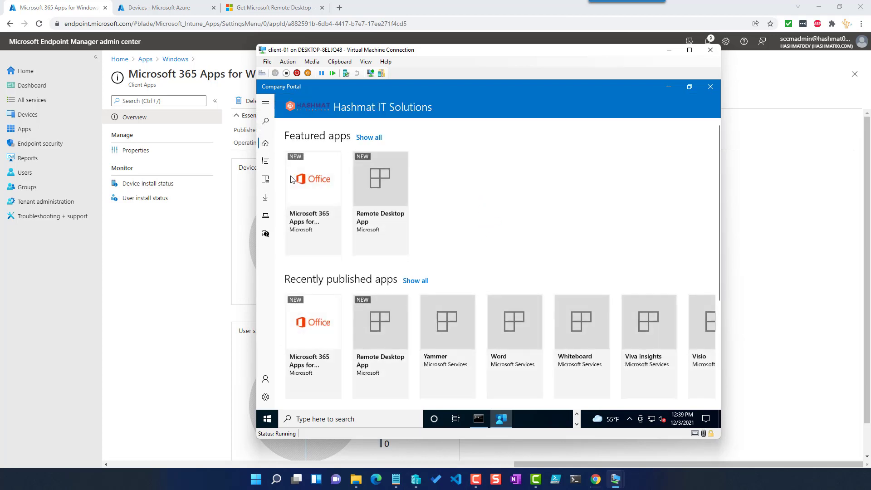
{"action": "left_click", "coordinate": [266, 179]}
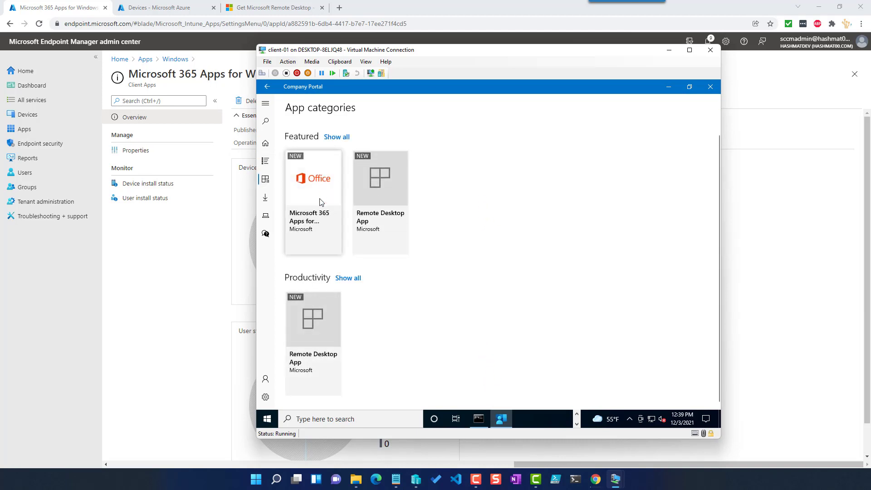
{"action": "left_click", "coordinate": [320, 202]}
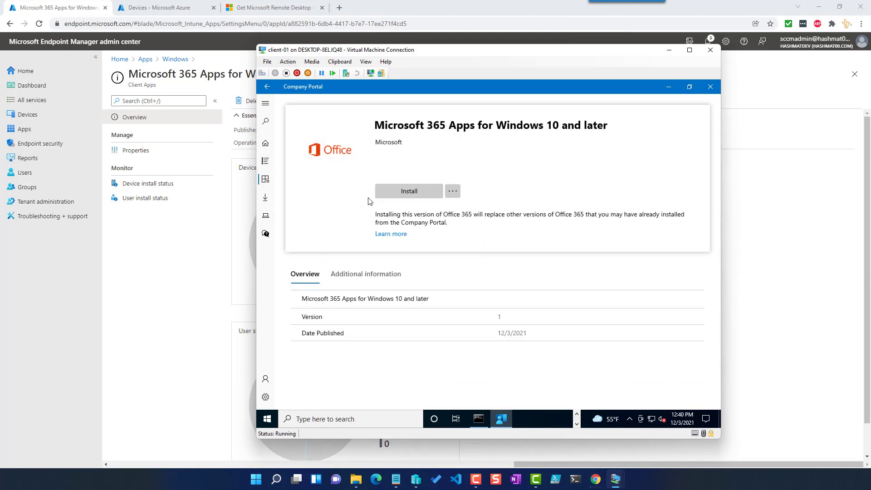
{"action": "left_click", "coordinate": [412, 192]}
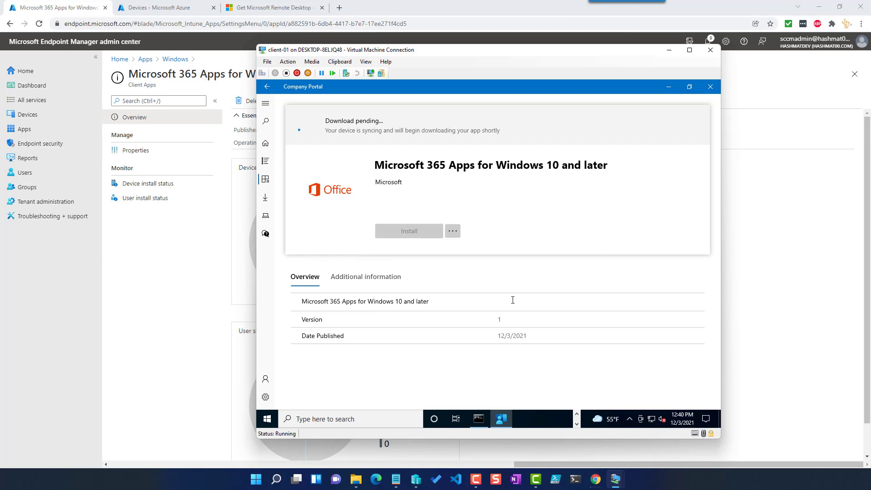
Check the suite's status in the admin center, return to the client-01 virtual machine and inspect its recently added programs
{"action": "left_click", "coordinate": [215, 301]}
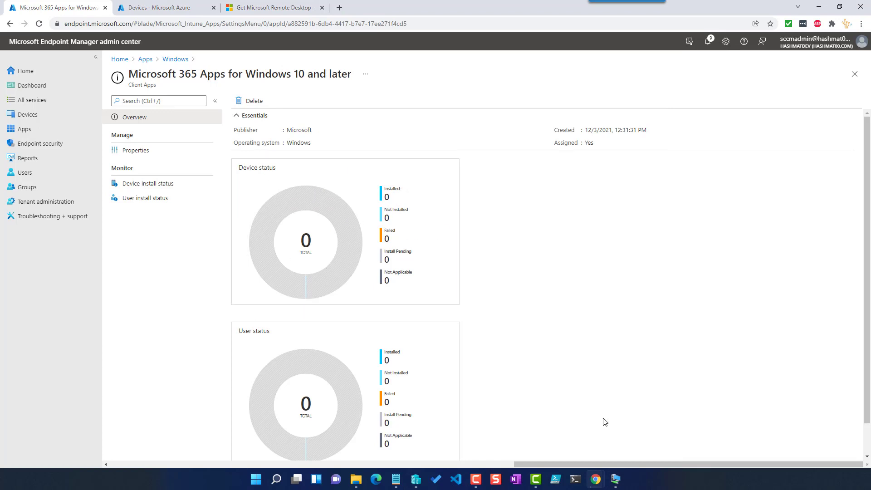
{"action": "mouse_move", "coordinate": [613, 481]}
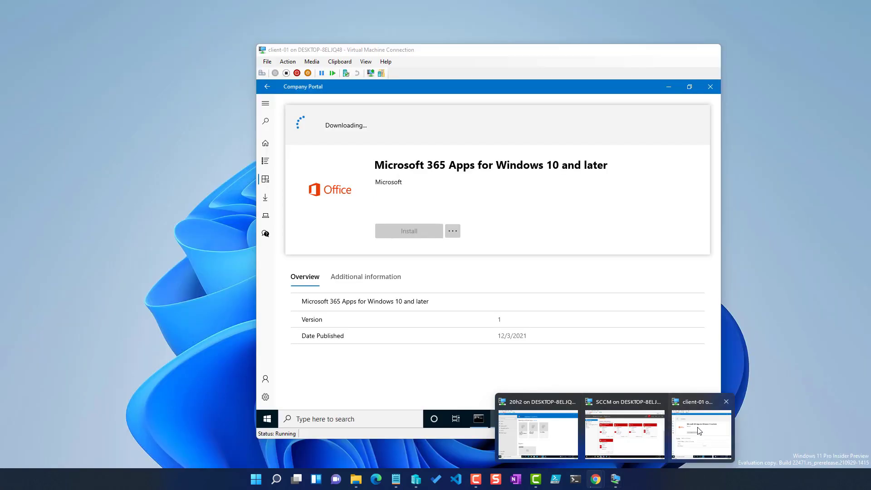
{"action": "left_click", "coordinate": [701, 433]}
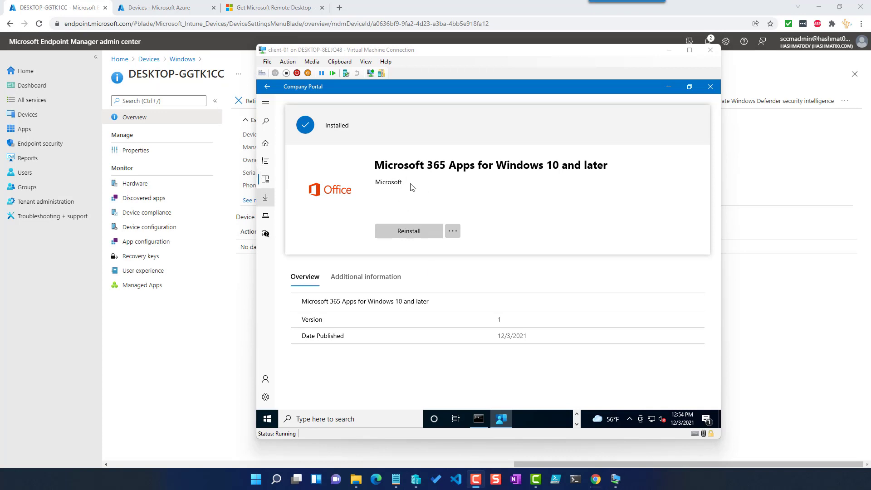
{"action": "left_click", "coordinate": [268, 418]}
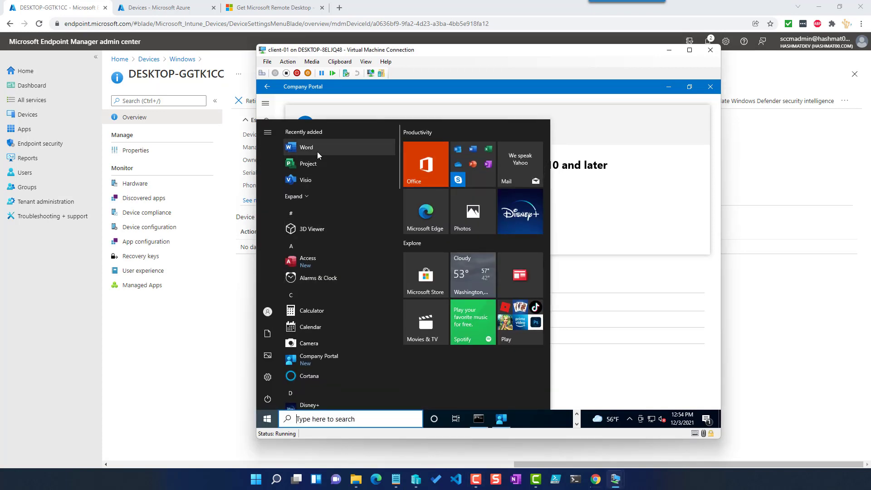
Expand the full list of recently added programs on client-01, review it, and return to the admin center
{"action": "left_click", "coordinate": [304, 195]}
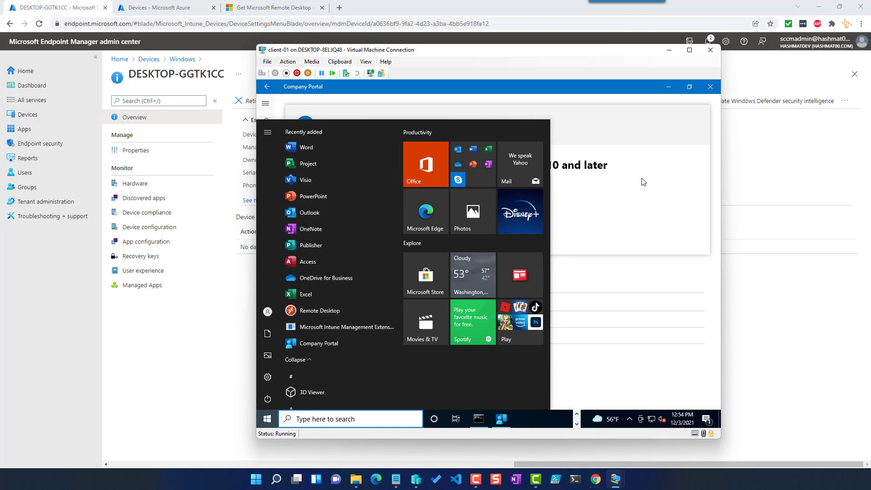
{"action": "left_click", "coordinate": [675, 154]}
{"action": "left_click", "coordinate": [807, 147]}
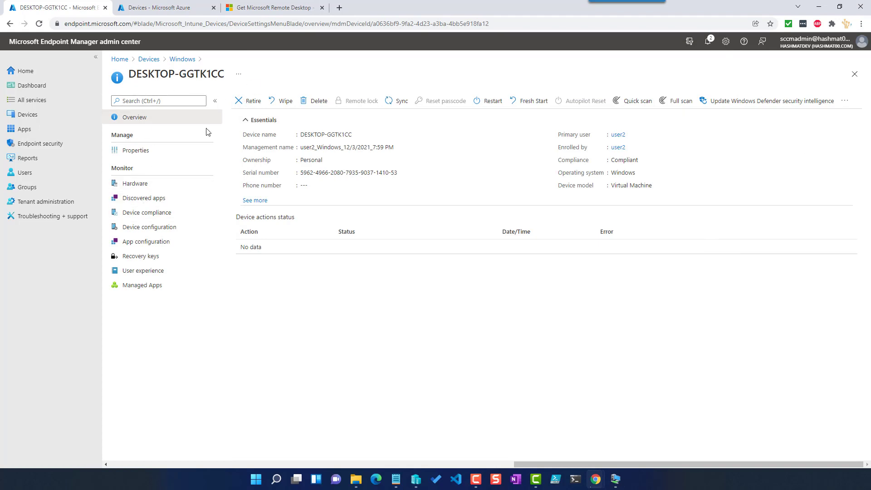
Reopen DESKTOP-GGTK1CC from the Windows devices, check its managed apps' installation status, and open the Microsoft 365 Apps details
{"action": "left_click", "coordinate": [182, 59]}
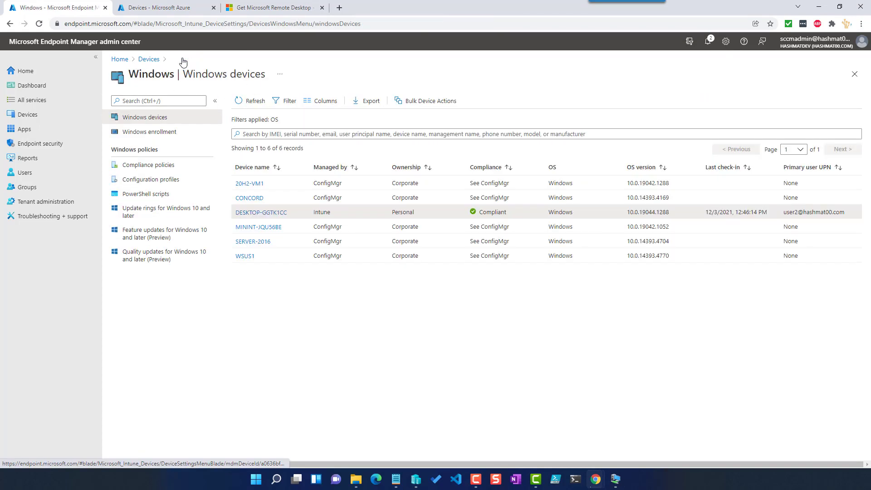
{"action": "left_click", "coordinate": [255, 213]}
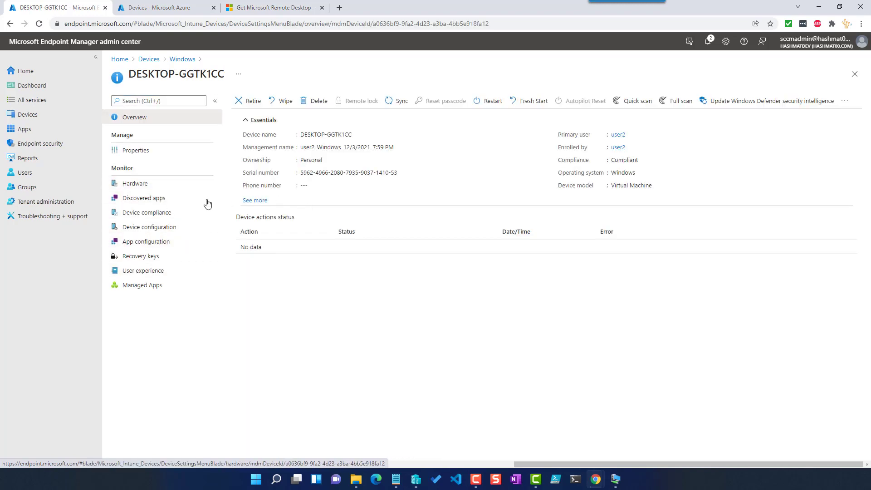
{"action": "left_click", "coordinate": [163, 286]}
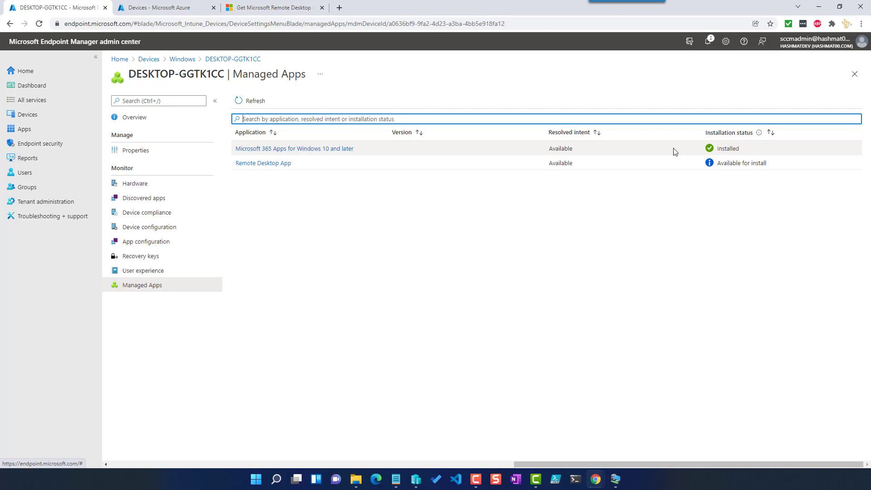
{"action": "left_click", "coordinate": [328, 149]}
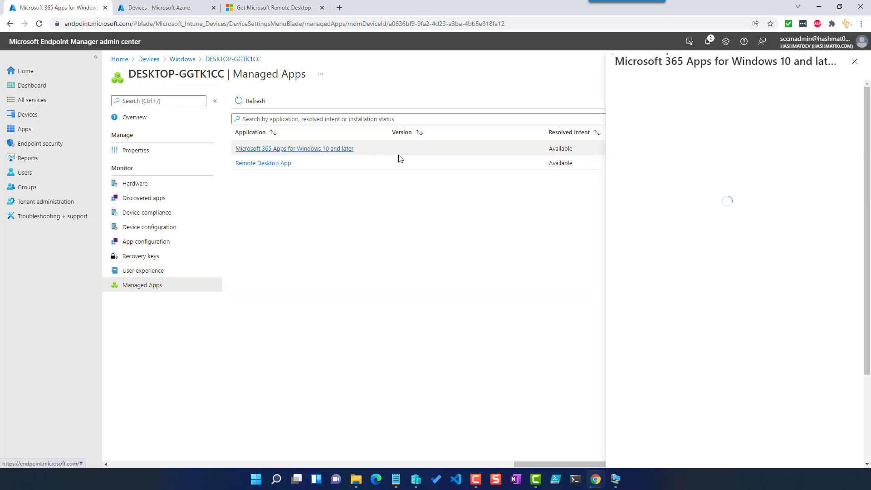
Open Microsoft 365 Apps for Windows 10 and later from the Windows apps and review its properties and install status
{"action": "left_click", "coordinate": [24, 130]}
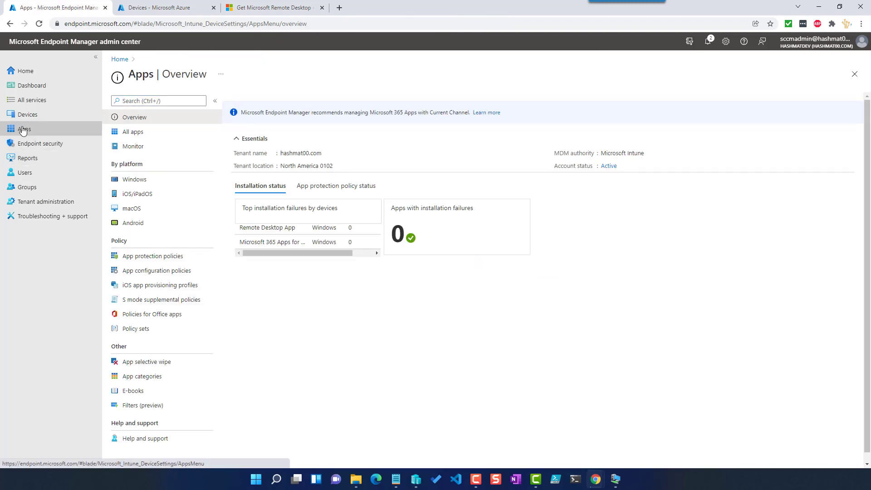
{"action": "left_click", "coordinate": [144, 181]}
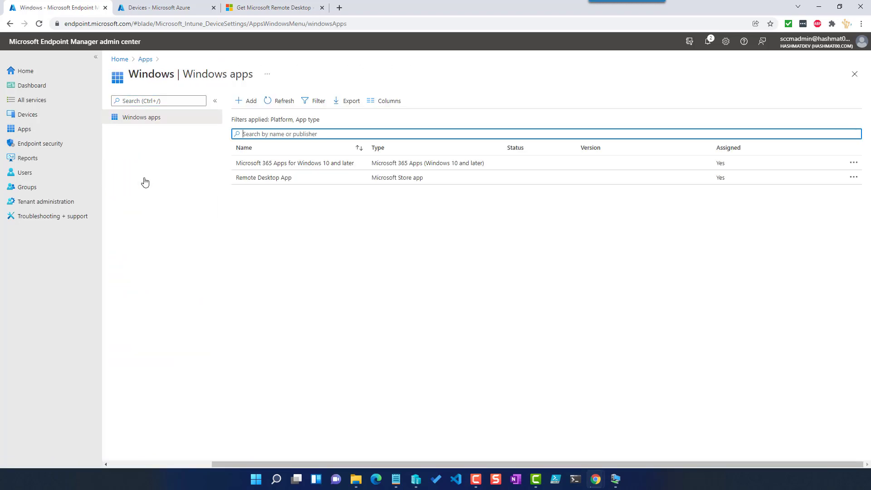
{"action": "left_click", "coordinate": [288, 159]}
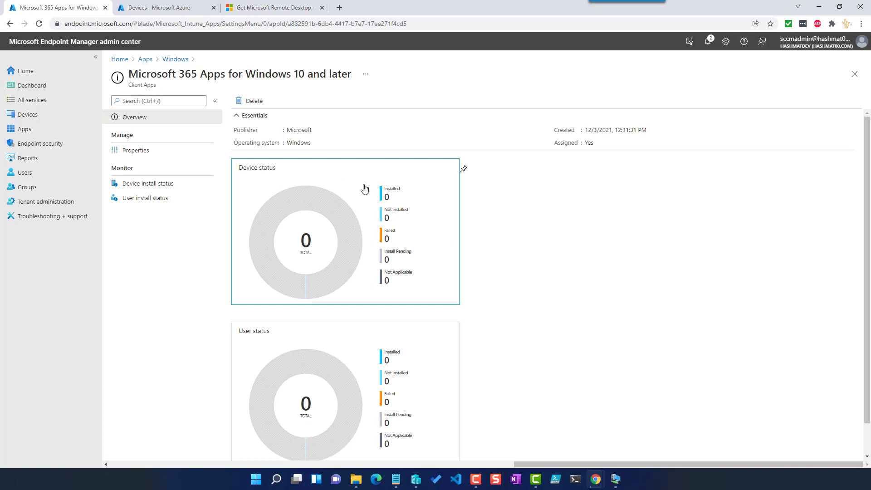
{"action": "left_click", "coordinate": [142, 151]}
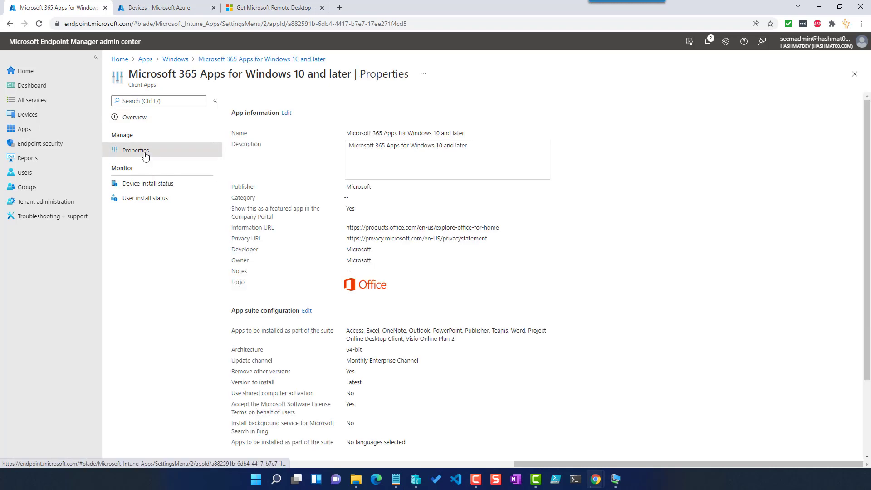
{"action": "left_click", "coordinate": [155, 184]}
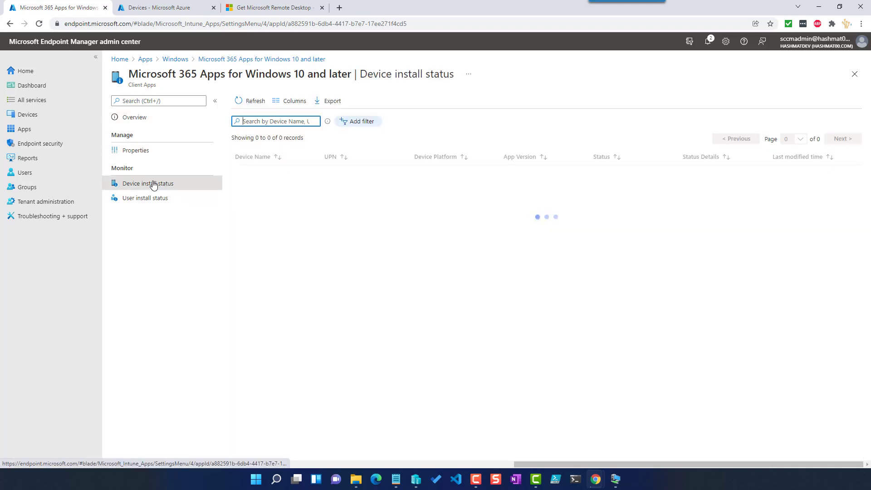
{"action": "left_click", "coordinate": [170, 198]}
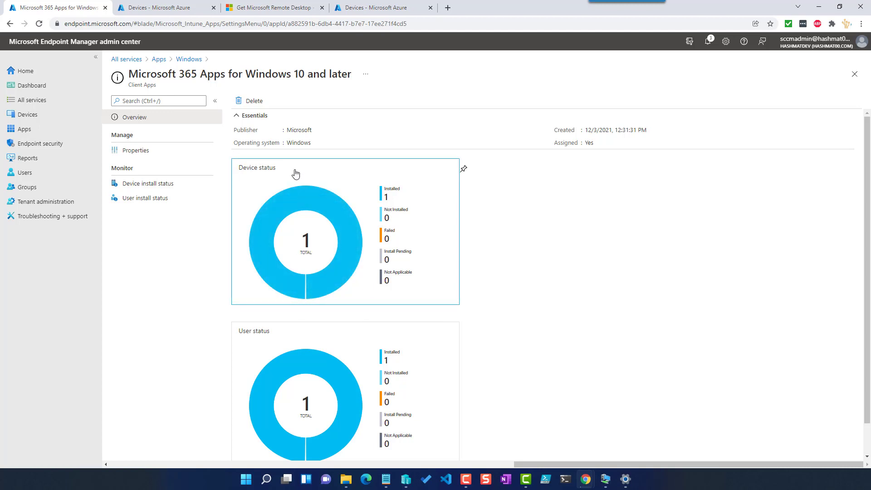
Check the suite's status overview and its device and per-user install reports, and return to the Windows apps list
{"action": "scroll", "coordinate": [352, 295], "scroll_direction": "down", "scroll_amount": 1}
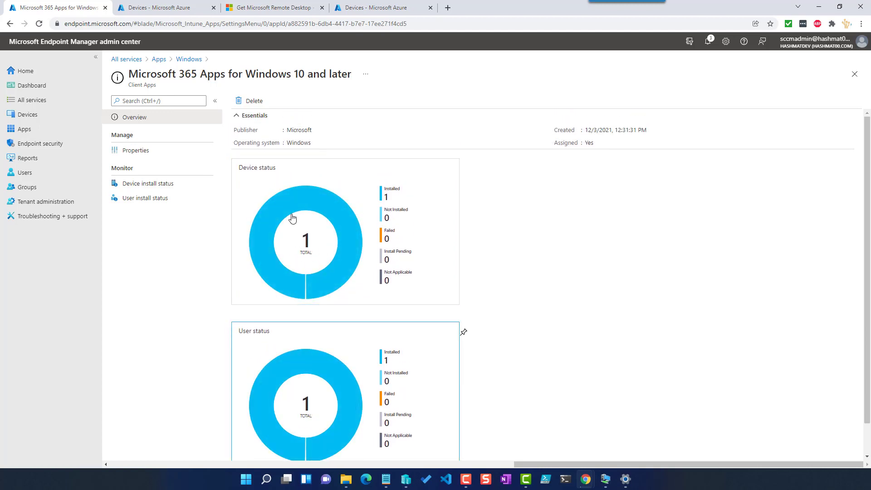
{"action": "left_click", "coordinate": [151, 185]}
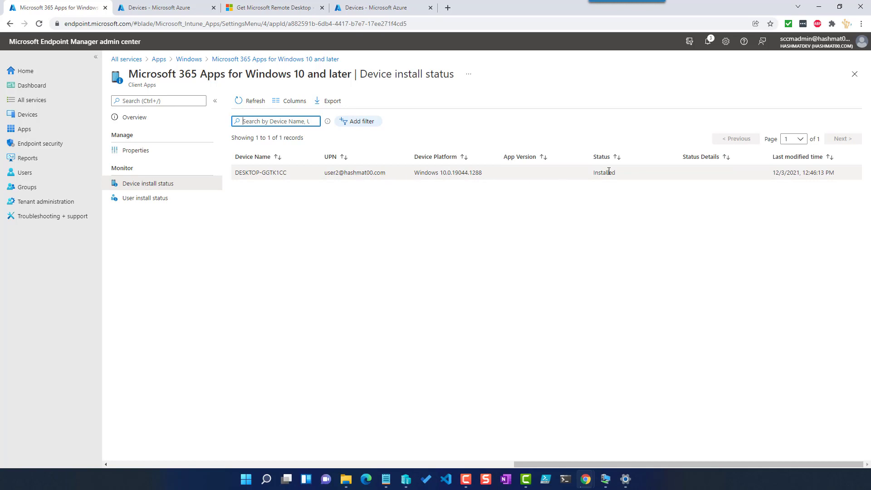
{"action": "left_click", "coordinate": [133, 201]}
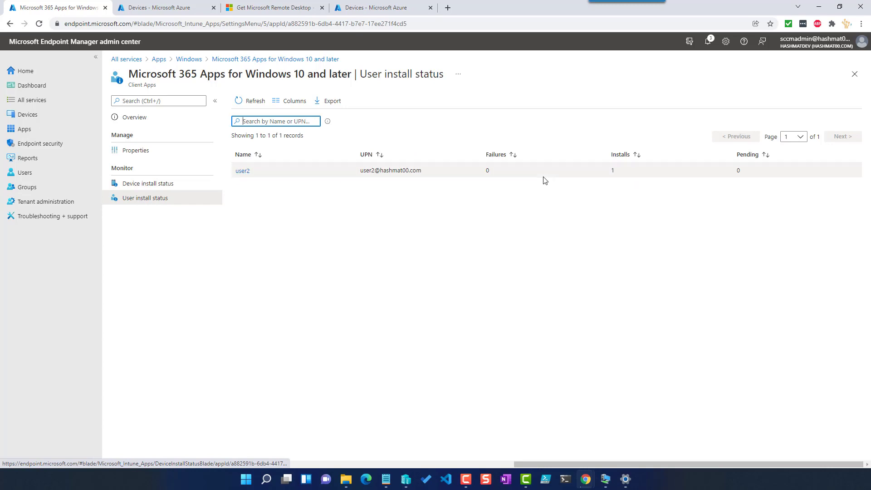
{"action": "left_click", "coordinate": [245, 174]}
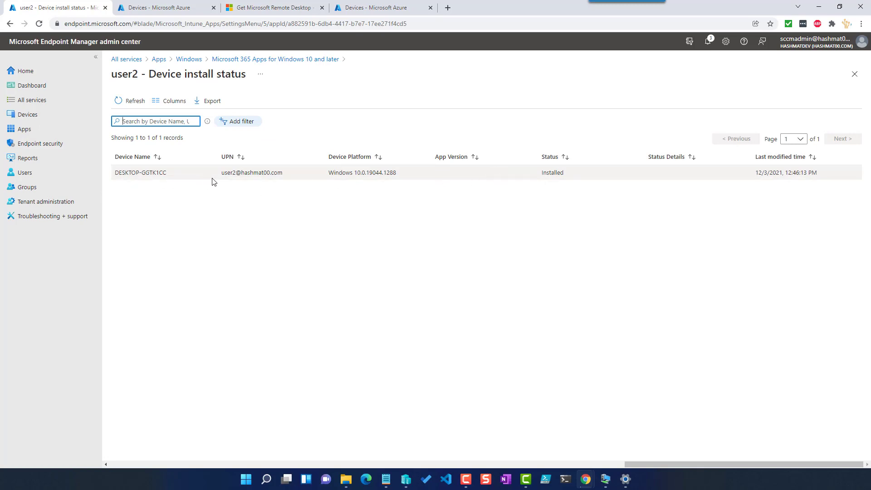
{"action": "left_click", "coordinate": [289, 62]}
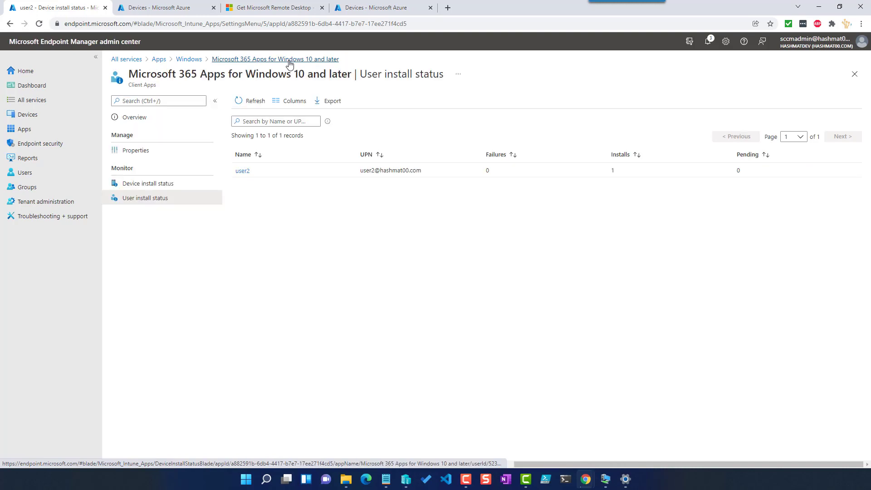
{"action": "left_click", "coordinate": [188, 60]}
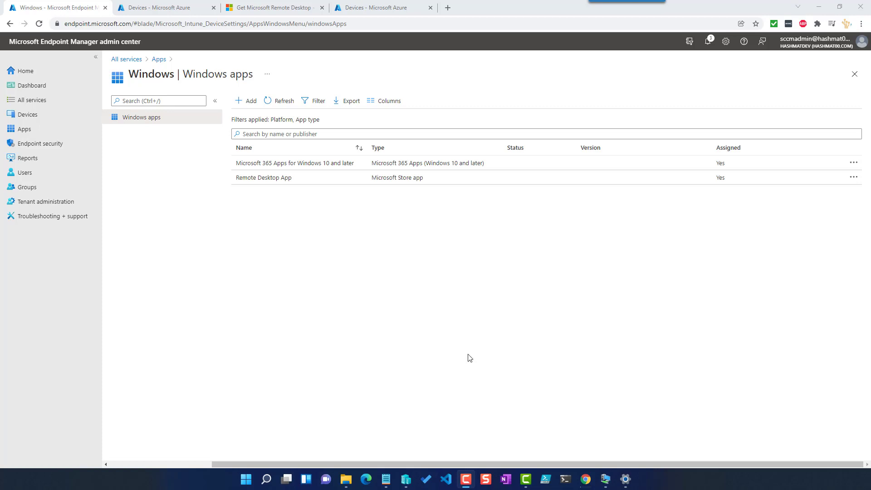
Switch to the client-01 virtual machine and open the %programdata% folder through the Run dialog
{"action": "mouse_move", "coordinate": [607, 477]}
{"action": "left_click", "coordinate": [687, 436]}
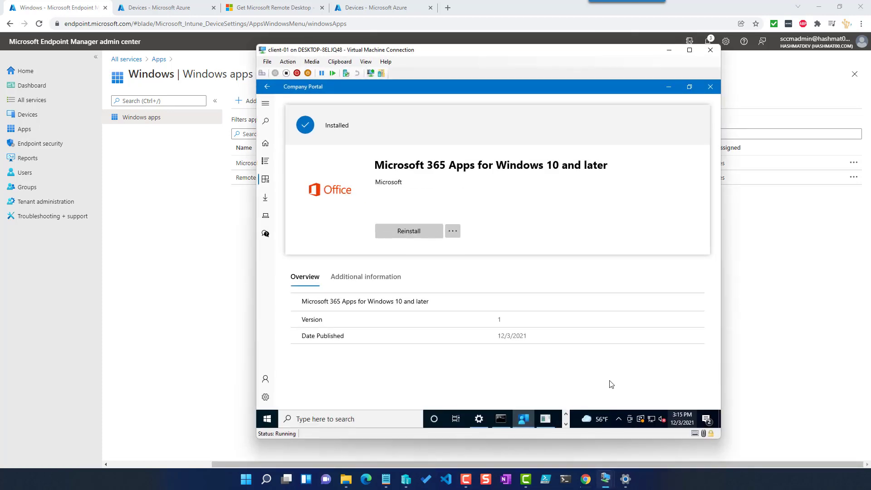
{"action": "left_click", "coordinate": [362, 420]}
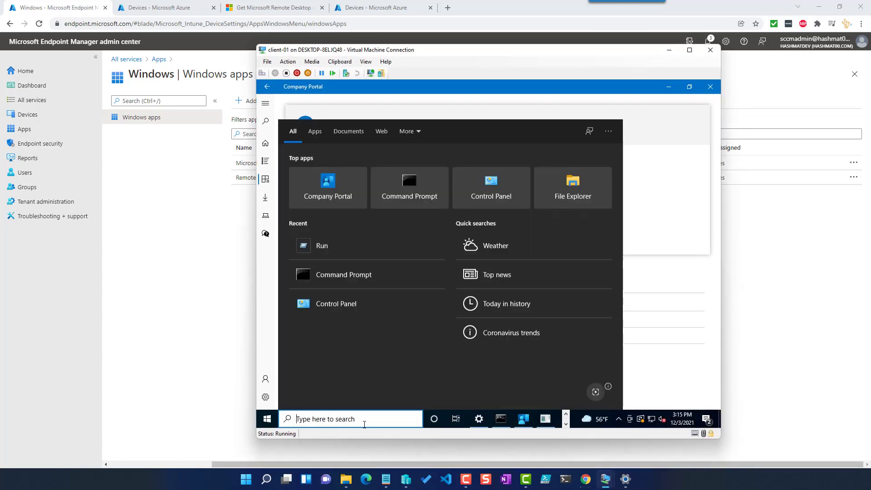
{"action": "type", "text": "run"}
{"action": "key", "text": "Return"}
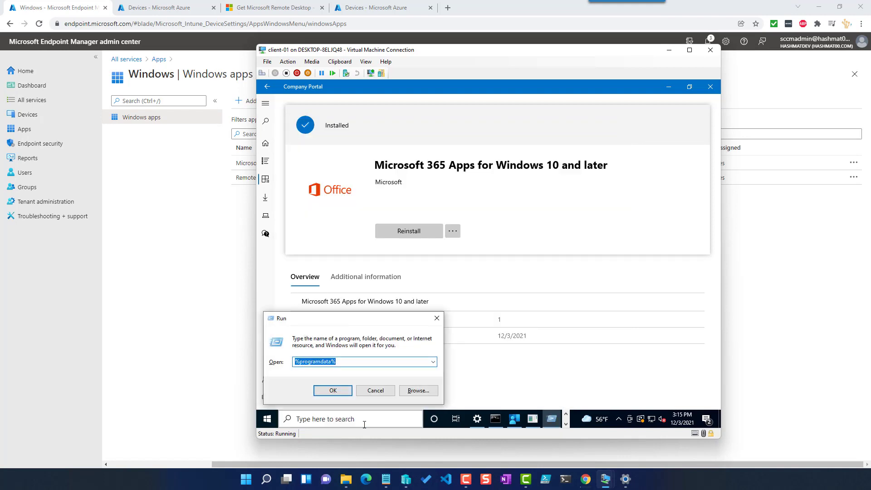
{"action": "left_click", "coordinate": [338, 395]}
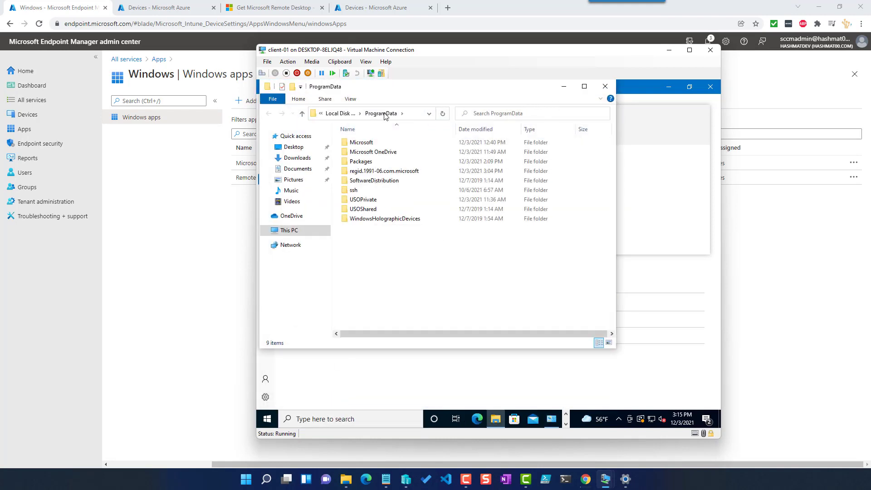
Browse from ProgramData to the Microsoft\IntuneManagementExtension\Logs folder
{"action": "left_click", "coordinate": [410, 117]}
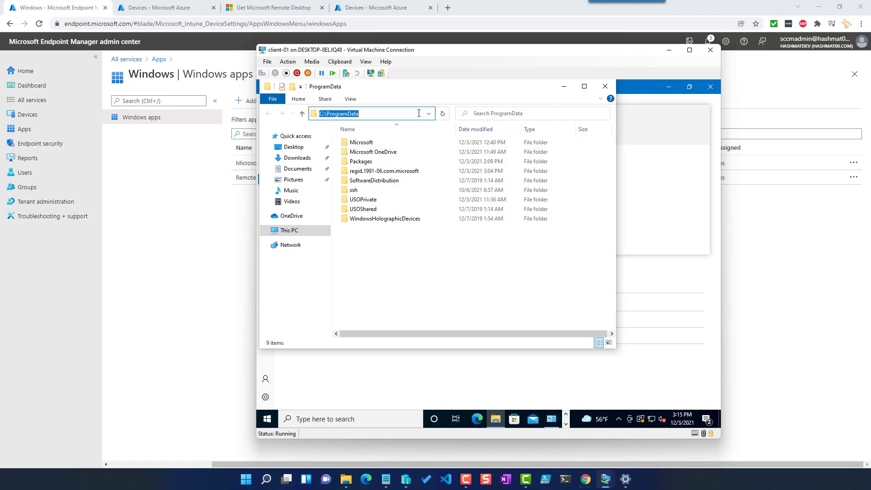
{"action": "left_click", "coordinate": [418, 113]}
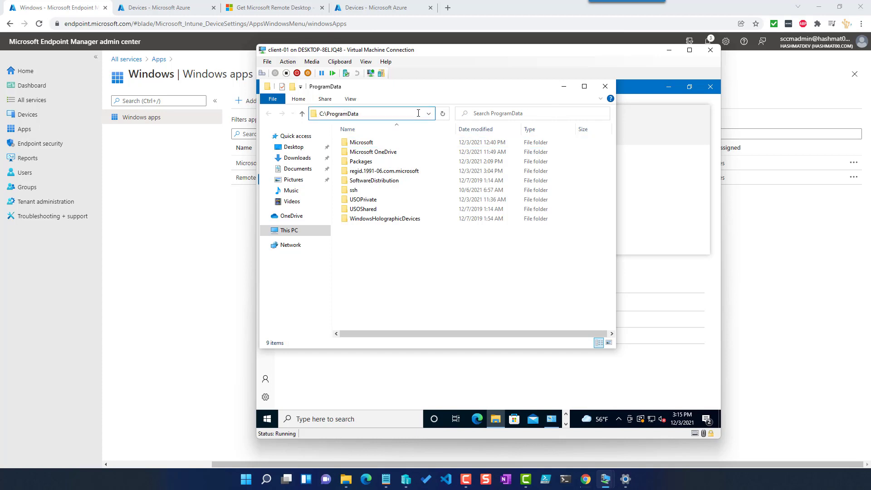
{"action": "double_click", "coordinate": [363, 143]}
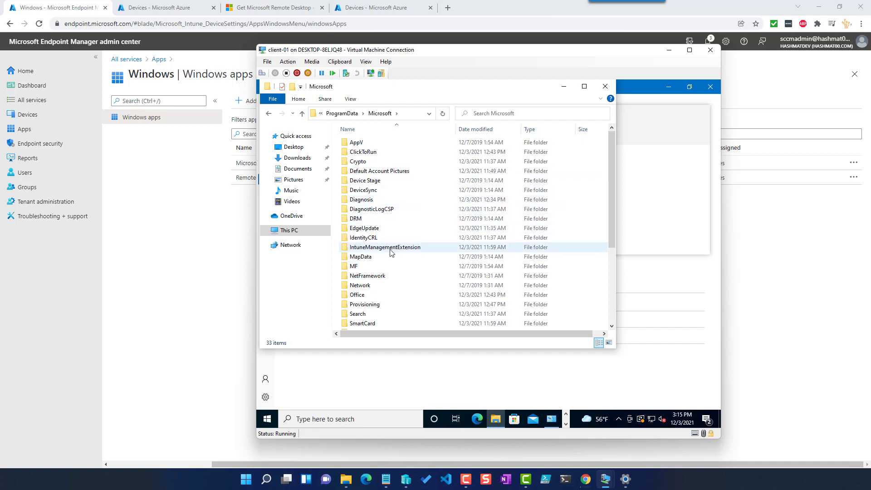
{"action": "double_click", "coordinate": [381, 249]}
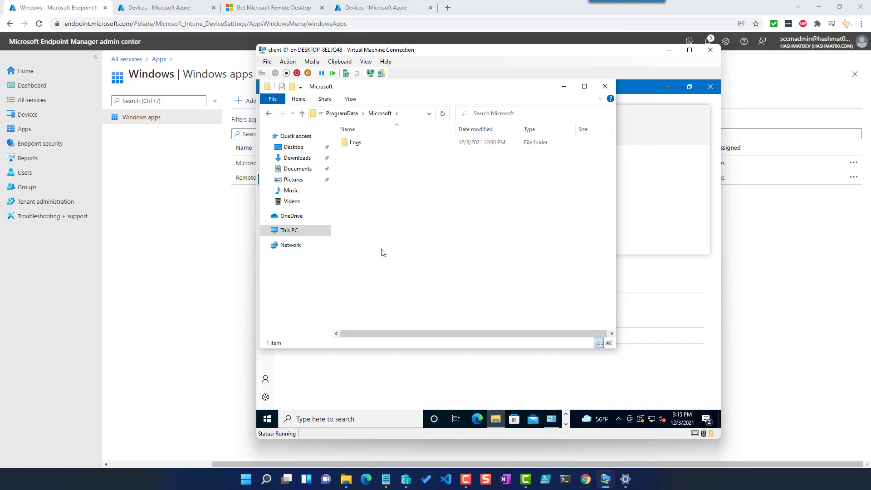
{"action": "left_click", "coordinate": [361, 144]}
{"action": "double_click", "coordinate": [362, 143]}
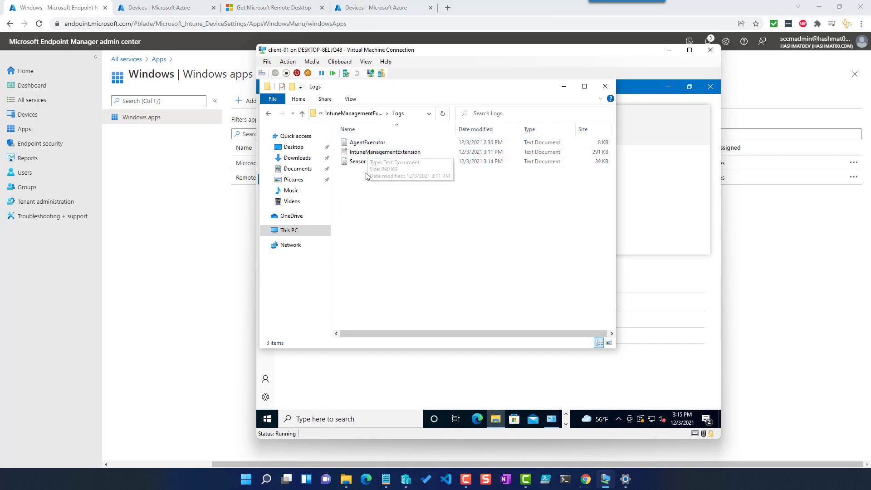
Skim the IntuneManagementExtension log in Notepad, close it, and widen the Logs folder window to show the full path
{"action": "double_click", "coordinate": [376, 152]}
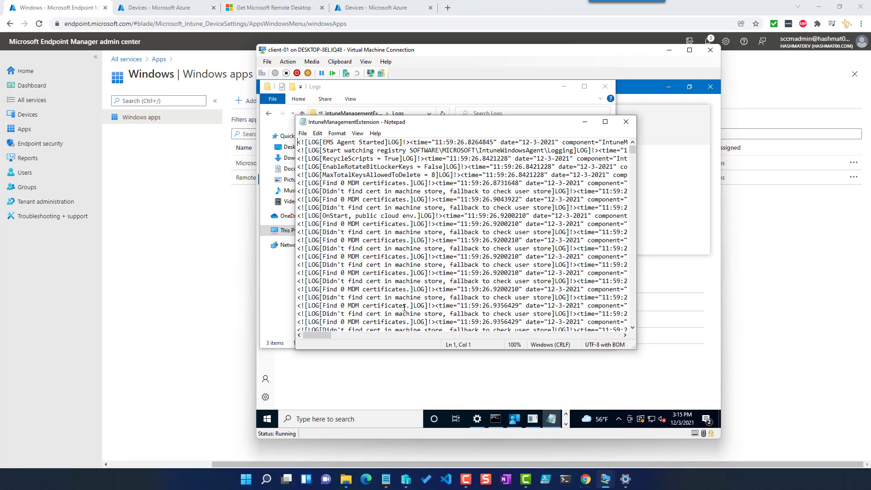
{"action": "scroll", "coordinate": [403, 308], "scroll_direction": "down", "scroll_amount": 10}
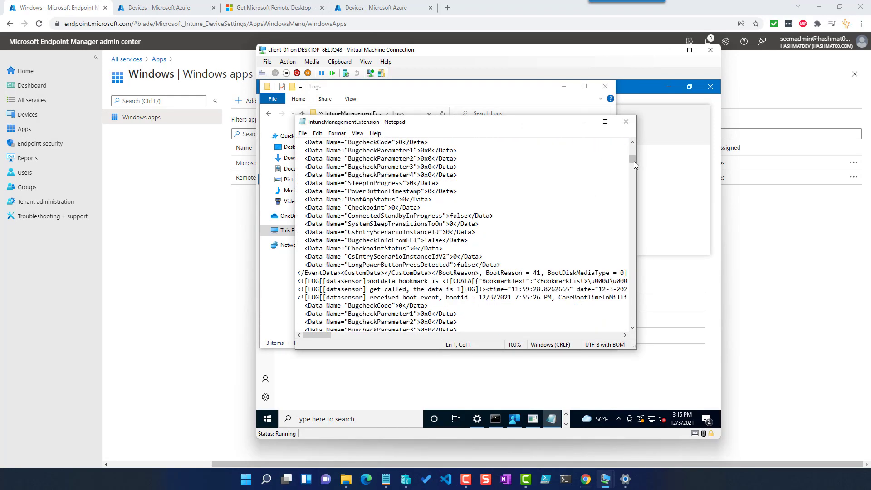
{"action": "left_click_drag", "start_coordinate": [634, 162], "coordinate": [634, 137]}
{"action": "left_click", "coordinate": [629, 122]}
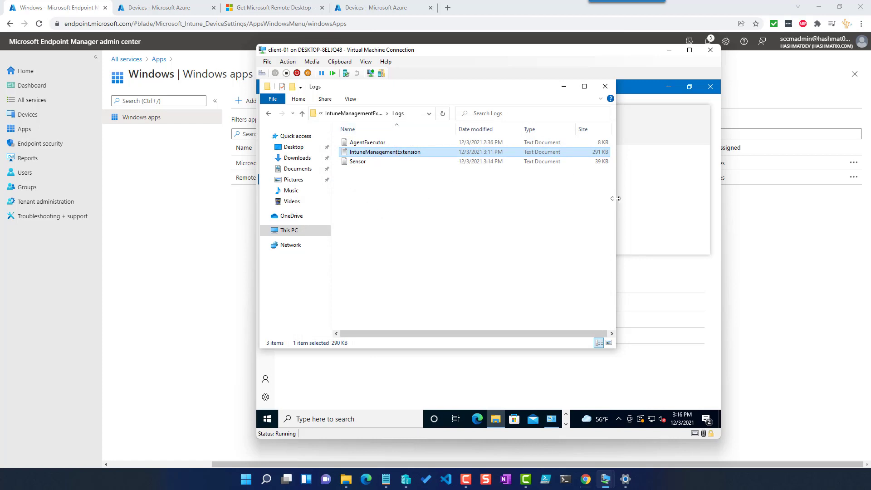
{"action": "left_click_drag", "start_coordinate": [615, 201], "coordinate": [720, 202]}
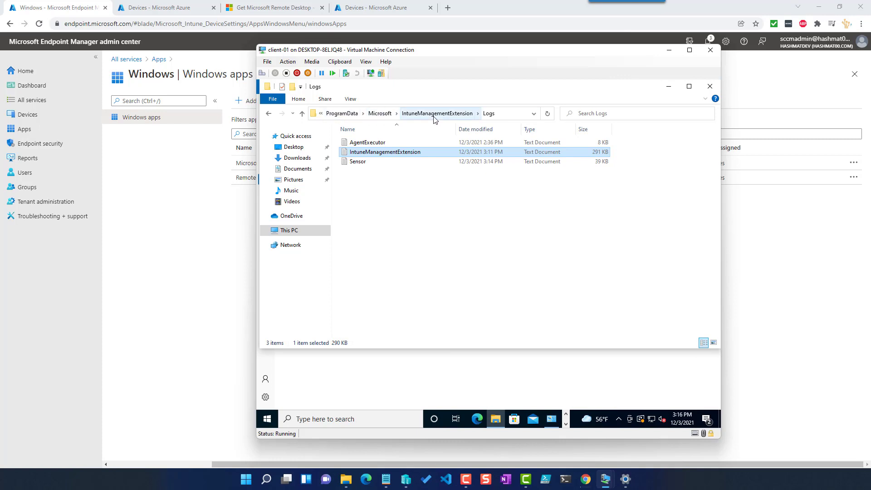
Check the recently added programs on client-01 again and return to the Logs folder
{"action": "left_click", "coordinate": [267, 422]}
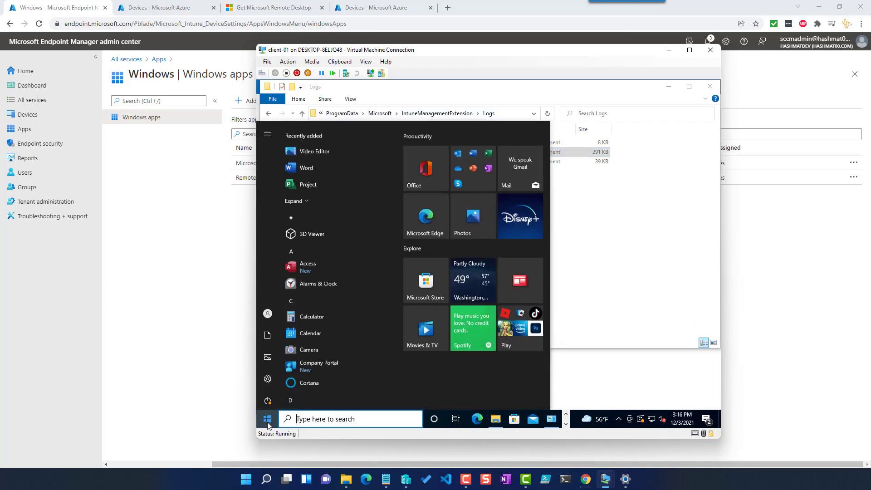
{"action": "left_click", "coordinate": [267, 421]}
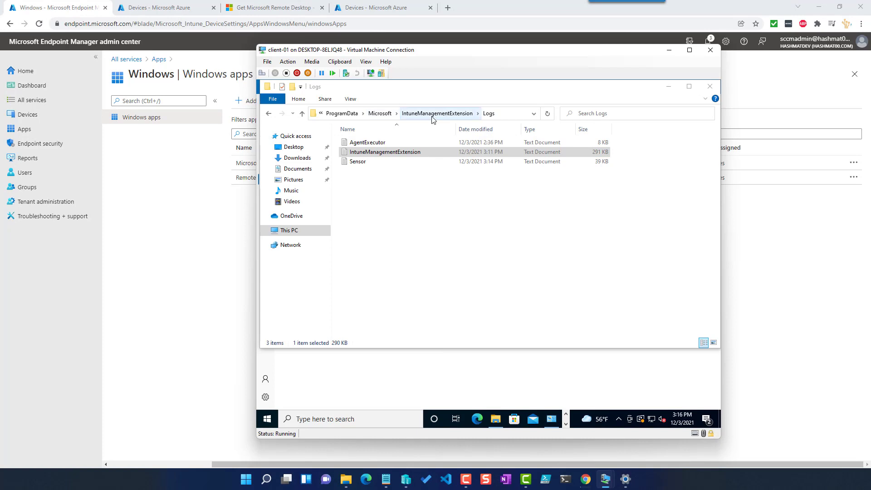
{"action": "left_click", "coordinate": [267, 419]}
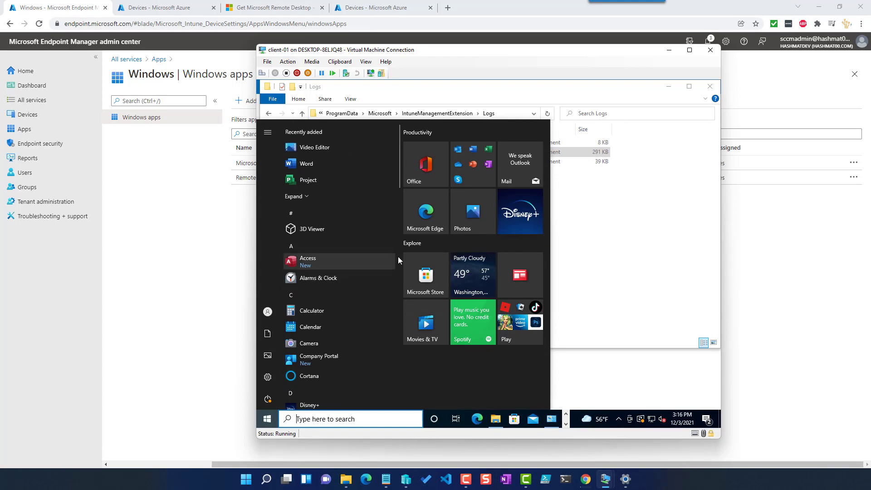
{"action": "left_click", "coordinate": [669, 232]}
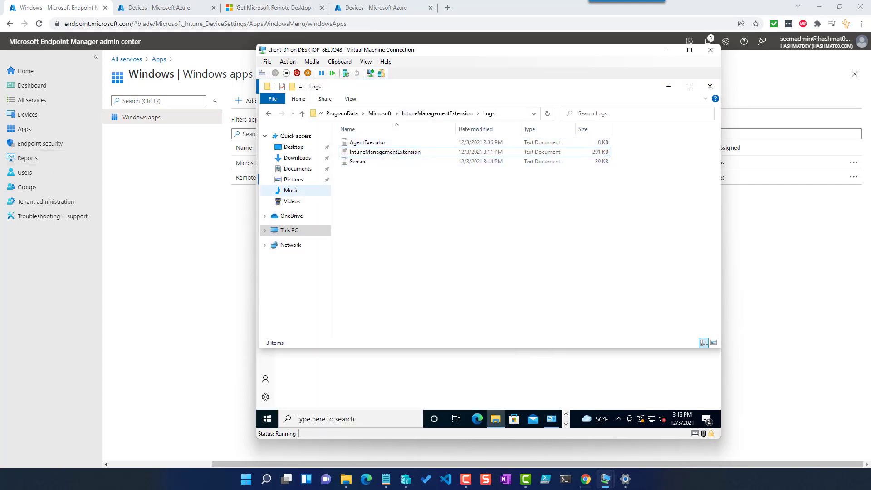
Return to the Windows apps list and start adding a Microsoft Edge app for Windows 10 and later
{"action": "left_click", "coordinate": [205, 163]}
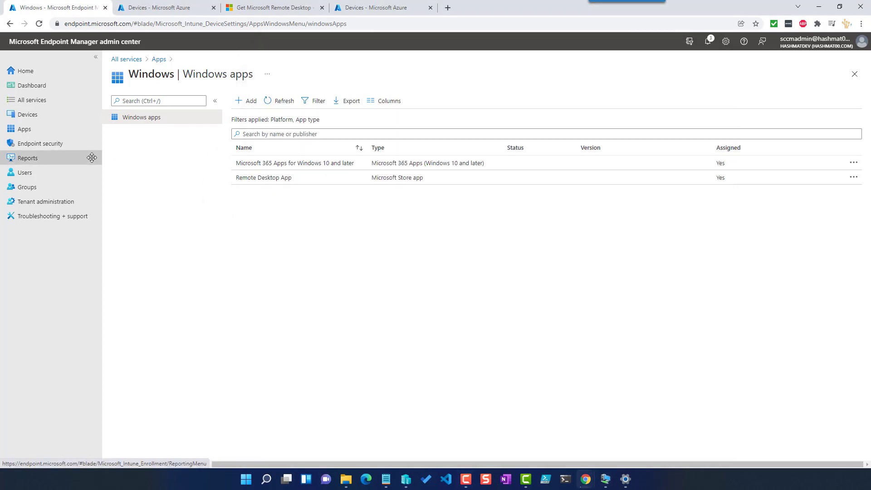
{"action": "left_click", "coordinate": [246, 107]}
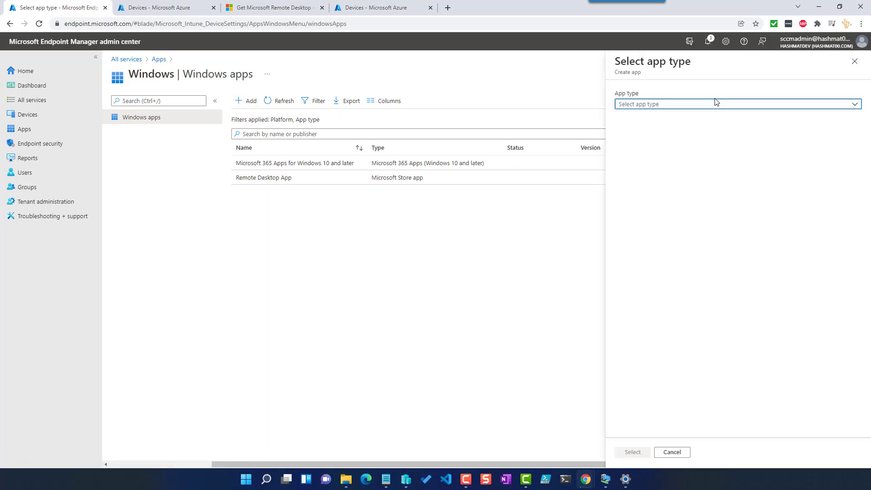
{"action": "left_click", "coordinate": [676, 105]}
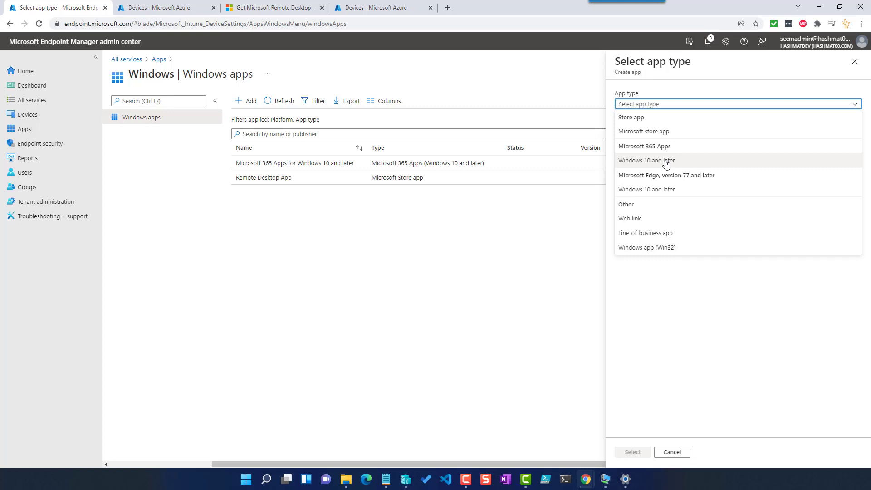
{"action": "left_click", "coordinate": [666, 190]}
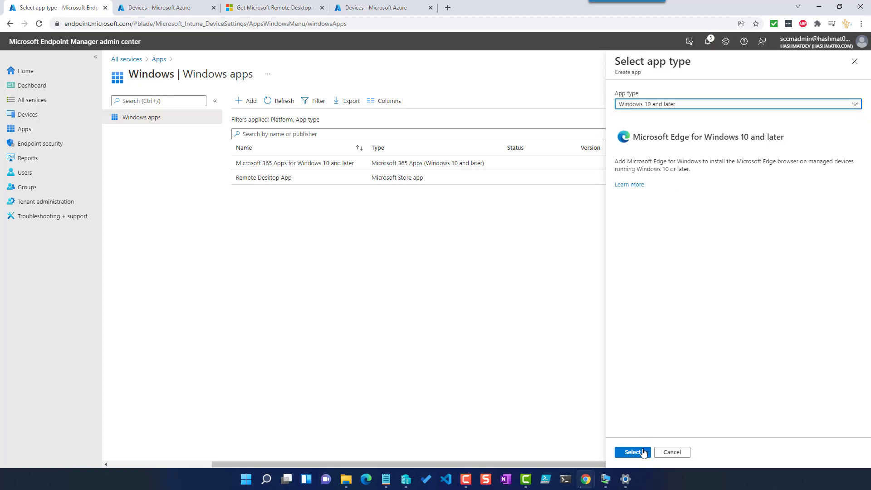
{"action": "left_click", "coordinate": [632, 452]}
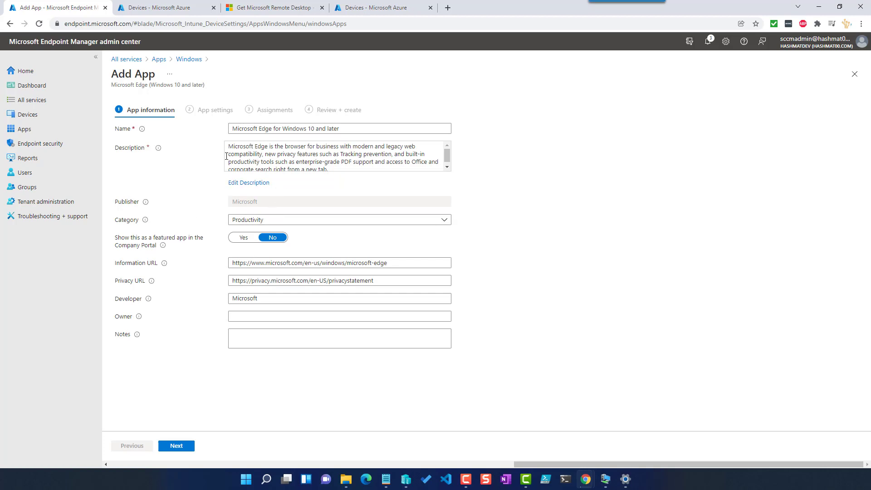
Keep the default Edge app information, set the channel to Stable, and continue to the assignments
{"action": "left_click", "coordinate": [189, 447]}
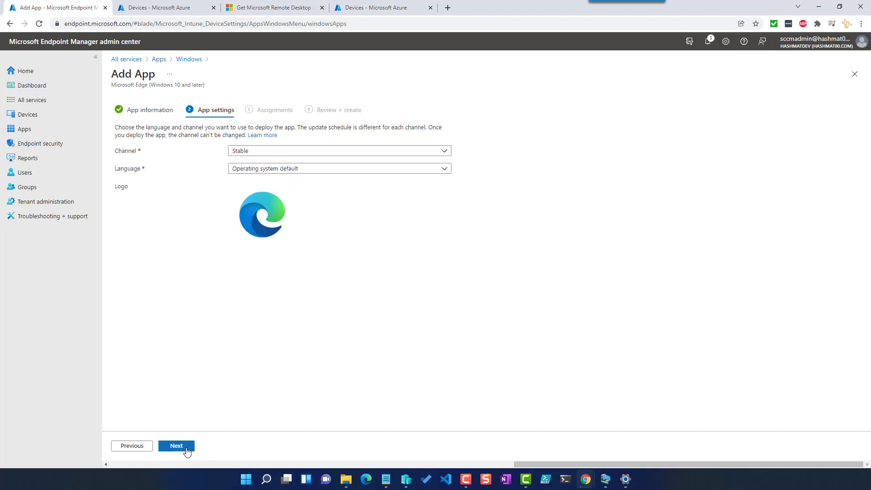
{"action": "left_click", "coordinate": [289, 151]}
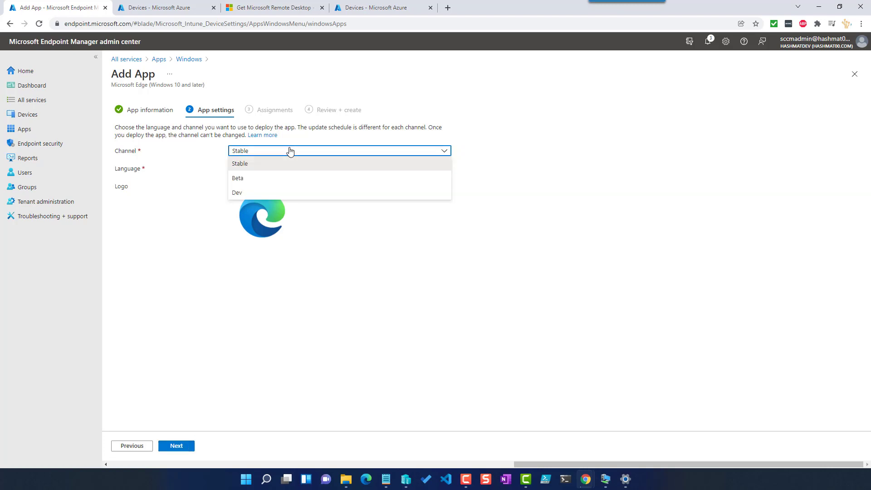
{"action": "left_click", "coordinate": [262, 164]}
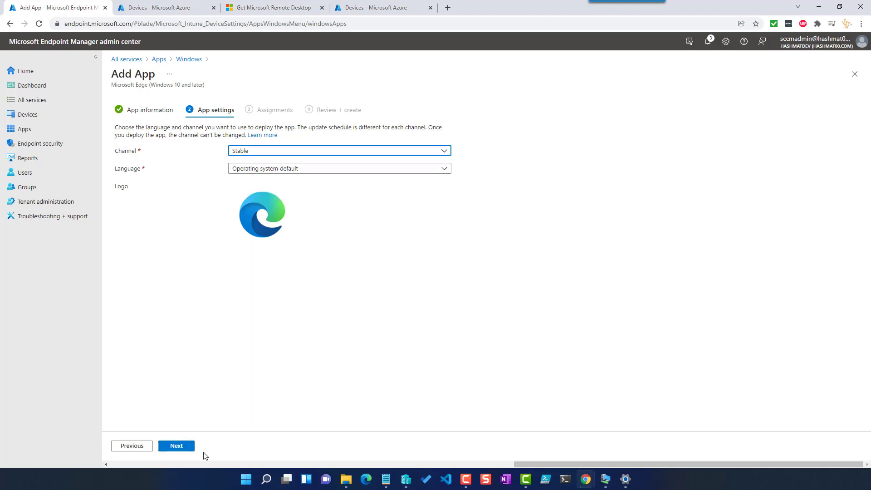
{"action": "left_click", "coordinate": [176, 447]}
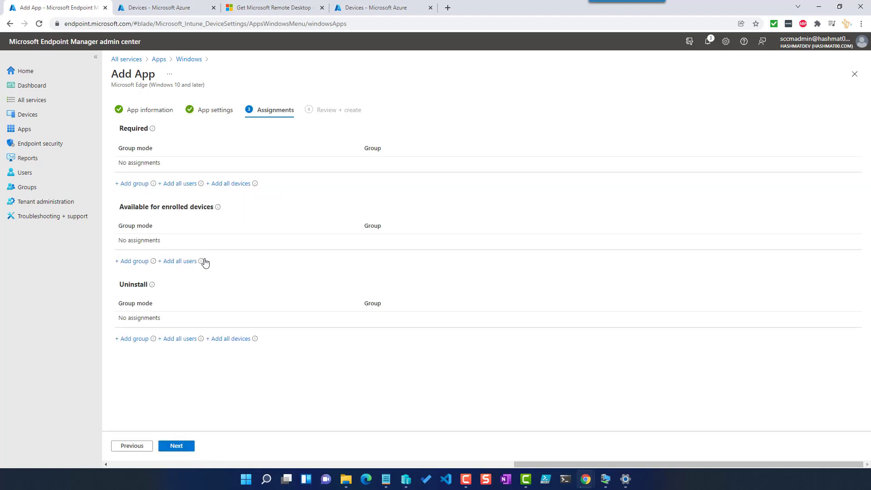
Make the Edge app available to all users on enrolled devices and create it
{"action": "left_click", "coordinate": [188, 262]}
{"action": "left_click", "coordinate": [188, 446]}
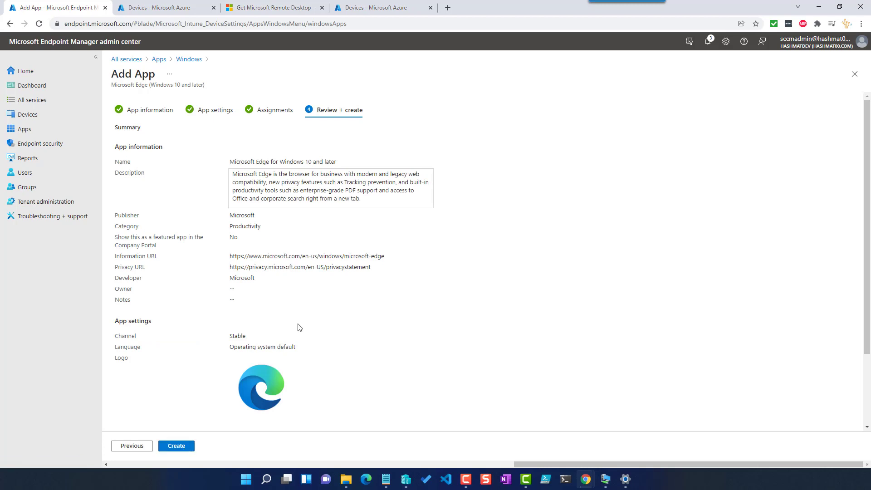
{"action": "left_click", "coordinate": [189, 452]}
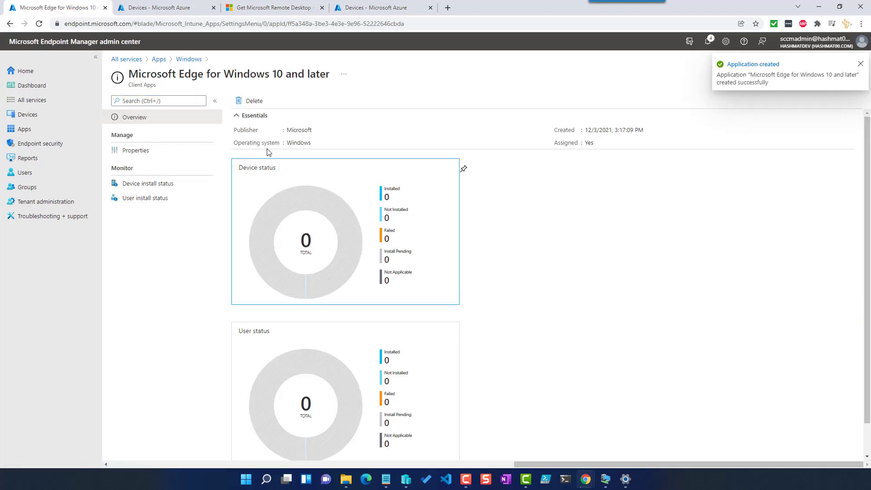
Switch to the client-01 virtual machine and open Company Portal
{"action": "mouse_move", "coordinate": [607, 479]}
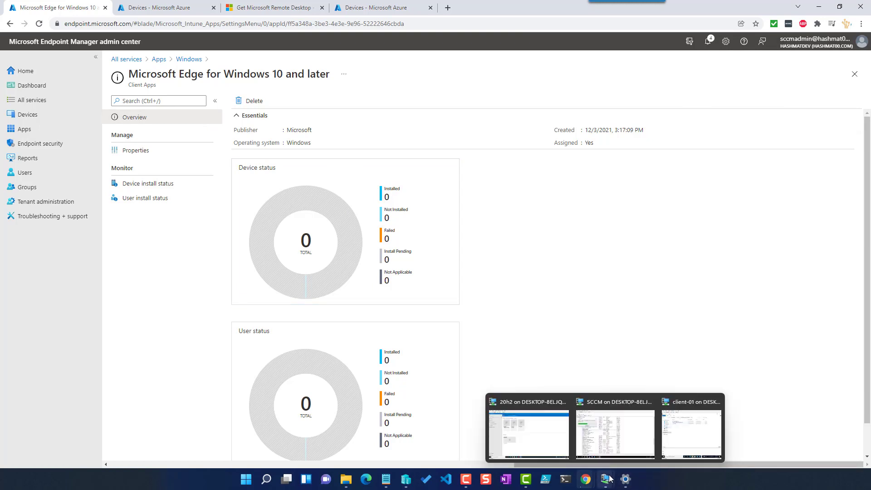
{"action": "left_click", "coordinate": [682, 431]}
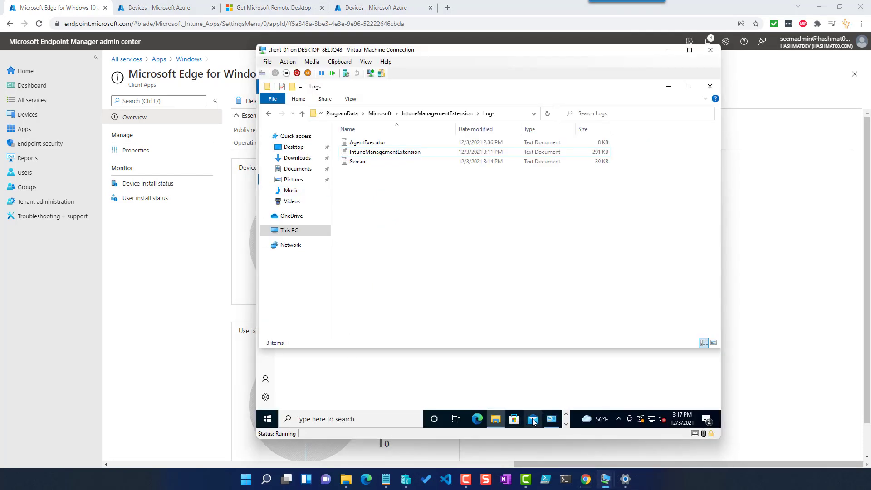
{"action": "left_click", "coordinate": [565, 414]}
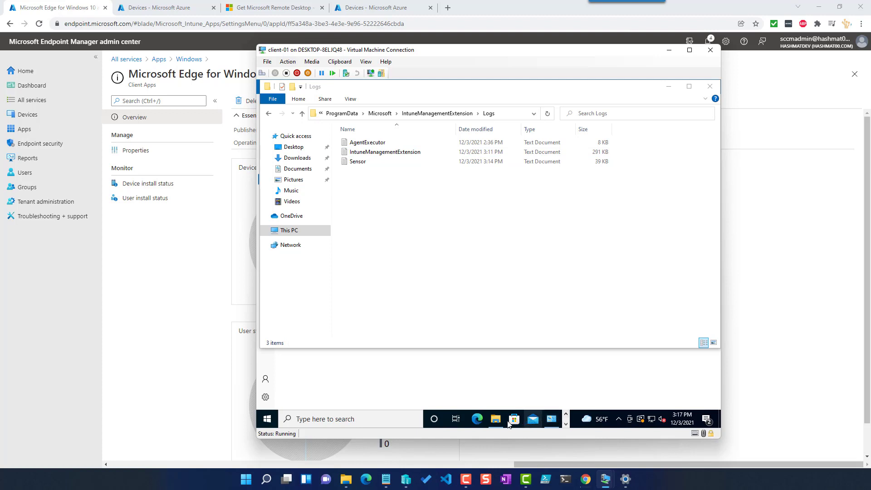
{"action": "left_click", "coordinate": [267, 418]}
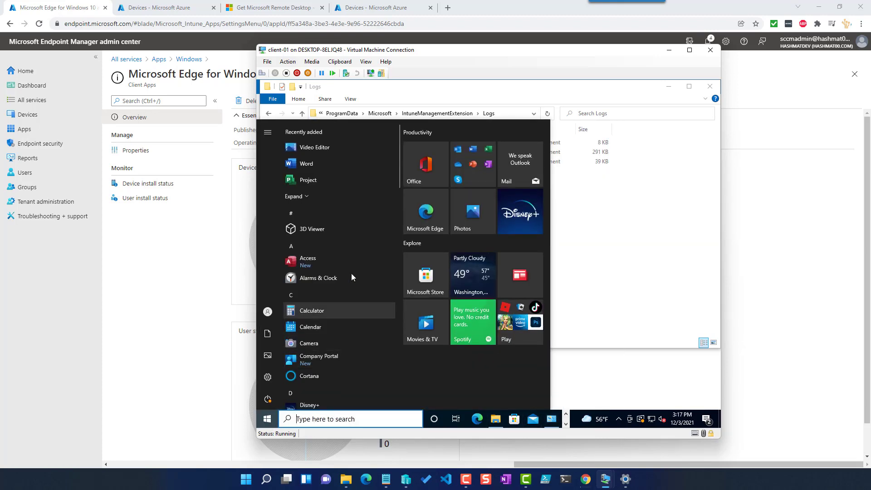
{"action": "left_click", "coordinate": [332, 357]}
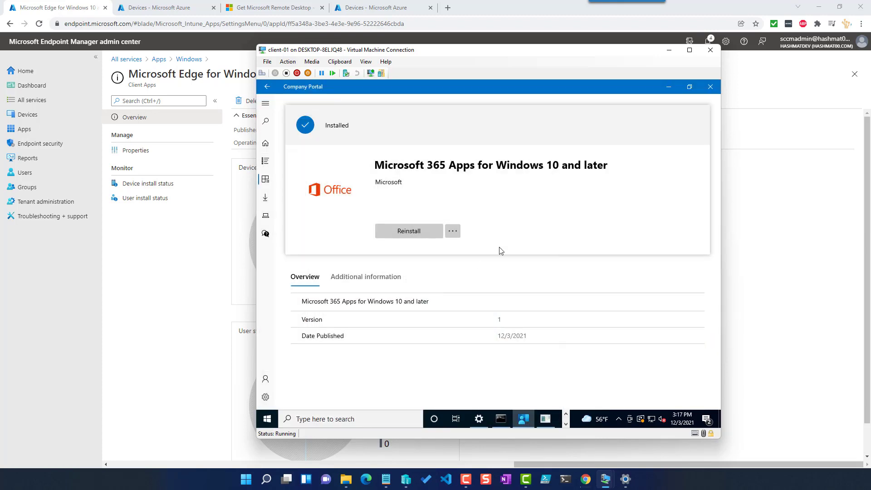
Sync the client device with the organization from the Company Portal settings
{"action": "left_click", "coordinate": [265, 143]}
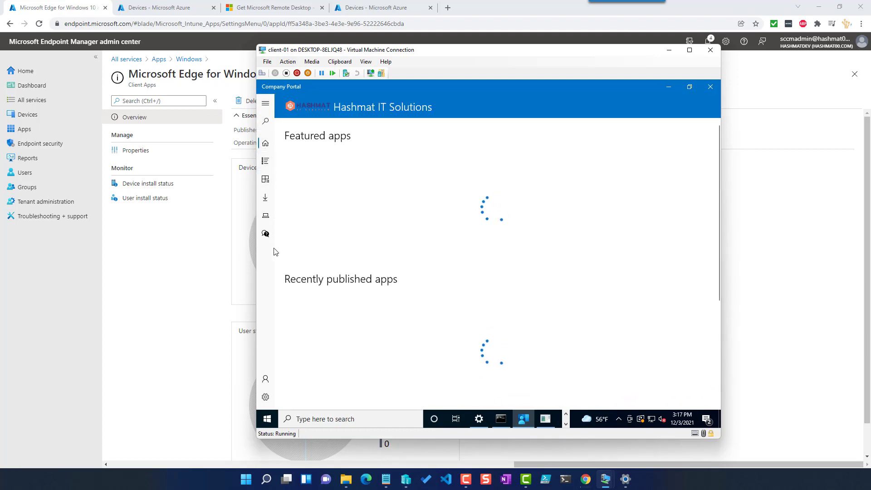
{"action": "left_click", "coordinate": [266, 398]}
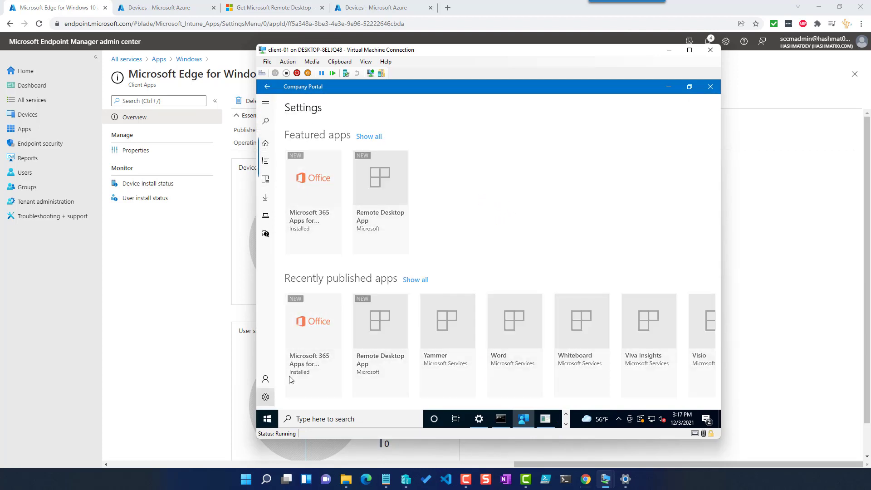
{"action": "left_click", "coordinate": [314, 171]}
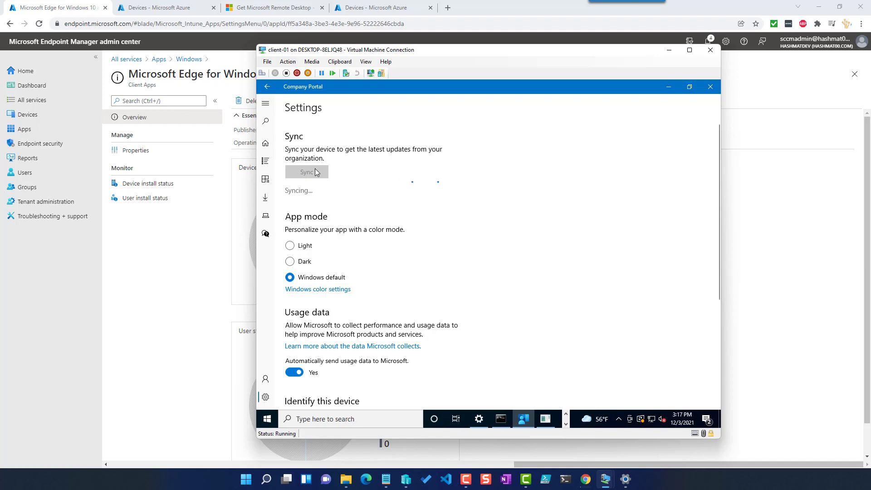
Look through the featured and recently published apps on the Company Portal home page for the new Edge app
{"action": "left_click", "coordinate": [265, 144]}
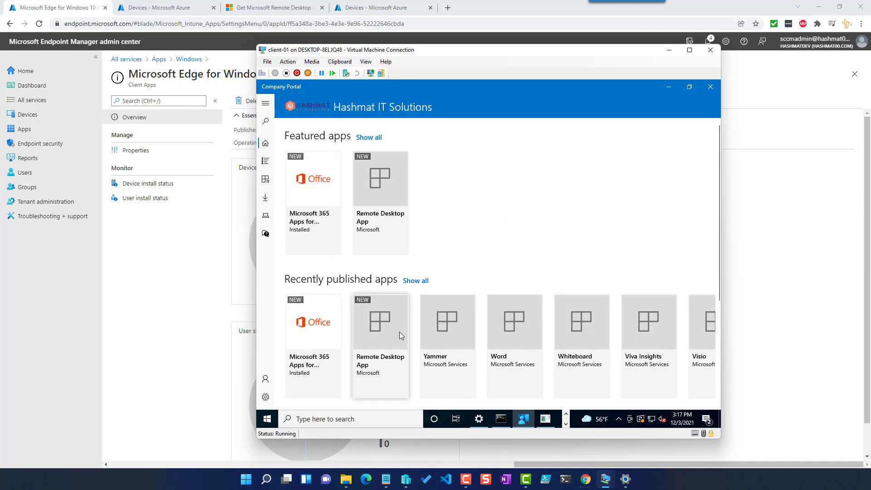
{"action": "scroll", "coordinate": [399, 331], "scroll_direction": "down", "scroll_amount": 3}
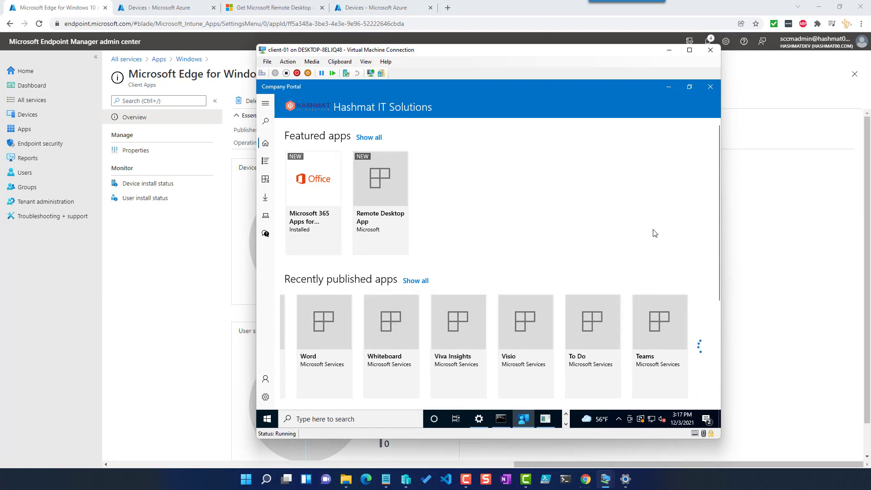
{"action": "left_click_drag", "start_coordinate": [717, 195], "coordinate": [717, 157]}
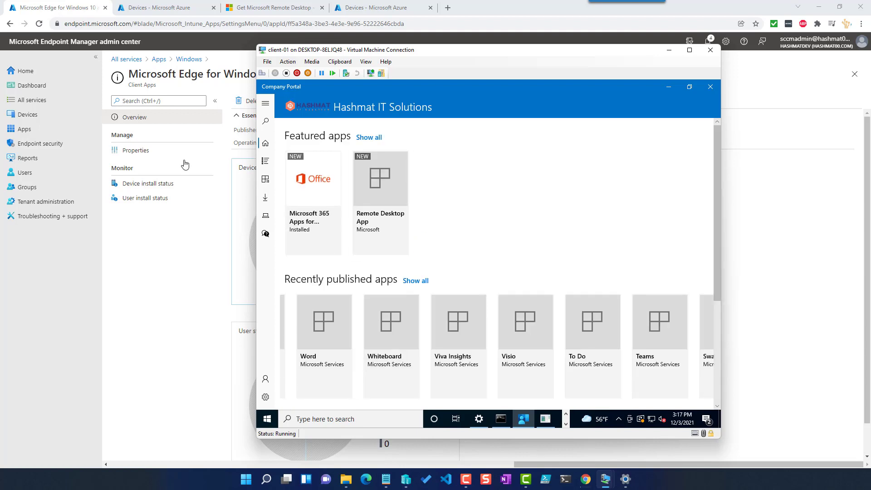
Go back to the Windows apps list in the admin center and display the app types available for a new app
{"action": "left_click", "coordinate": [192, 62]}
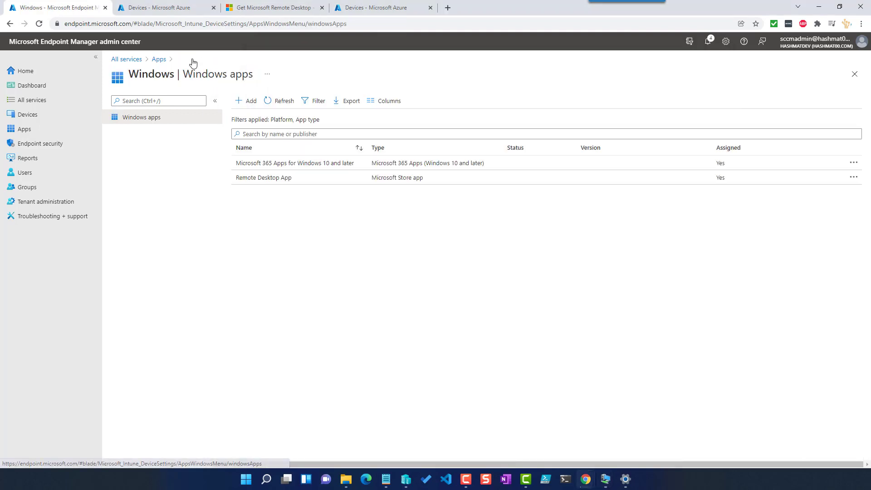
{"action": "left_click", "coordinate": [246, 100]}
{"action": "left_click", "coordinate": [650, 106]}
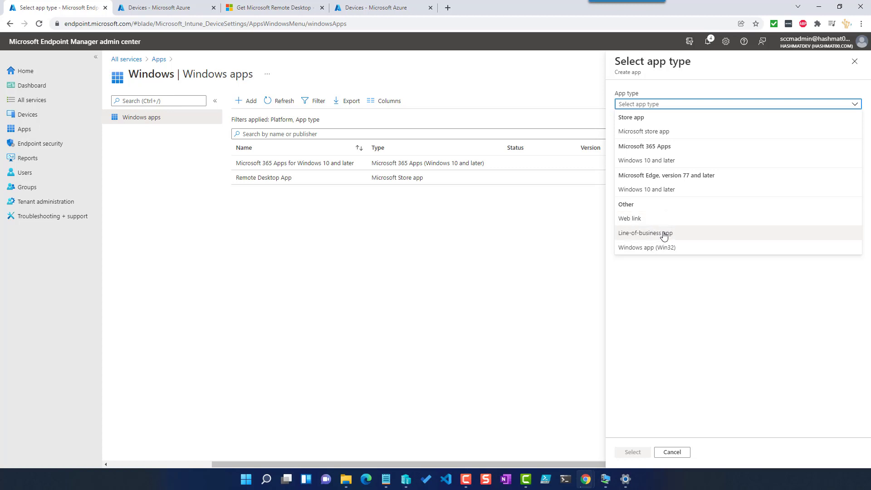
Check the Company Portal home page on client-01 again and minimize the virtual machine window
{"action": "mouse_move", "coordinate": [605, 479]}
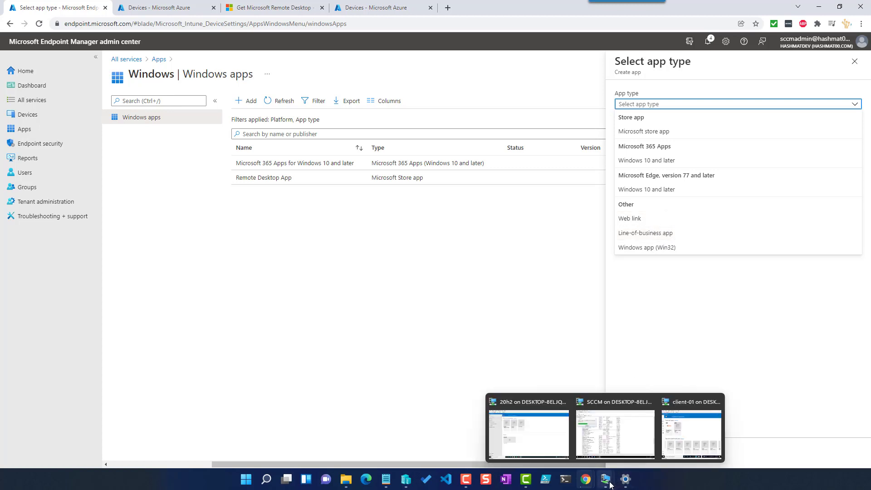
{"action": "left_click", "coordinate": [696, 436]}
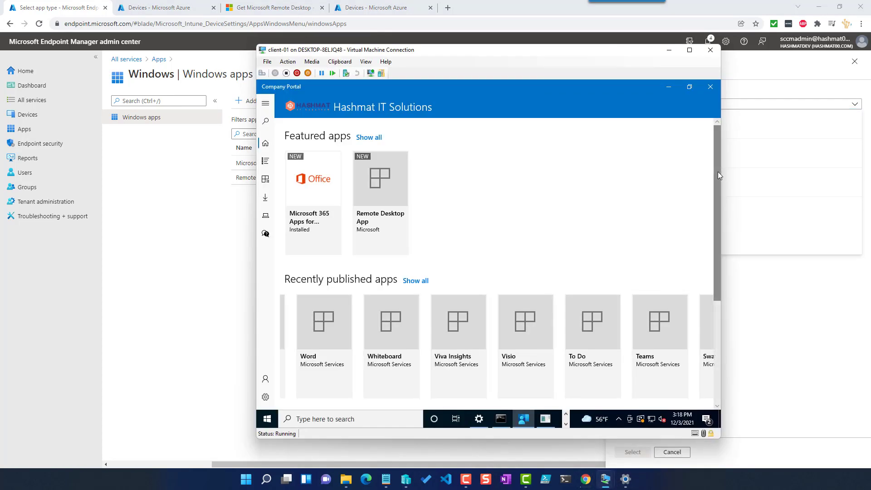
{"action": "mouse_move", "coordinate": [717, 172]}
{"action": "left_mouse_down"}
{"action": "mouse_move", "coordinate": [717, 323]}
{"action": "mouse_move", "coordinate": [719, 162]}
{"action": "left_mouse_up"}
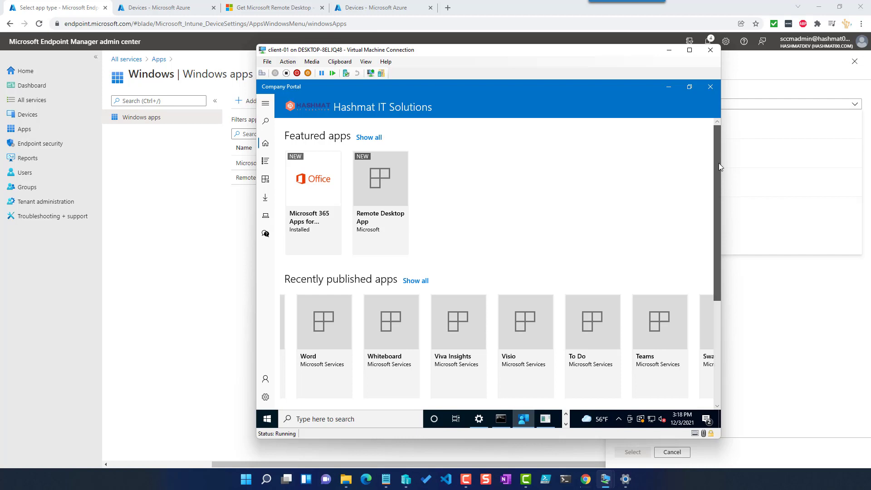
{"action": "left_click", "coordinate": [670, 50]}
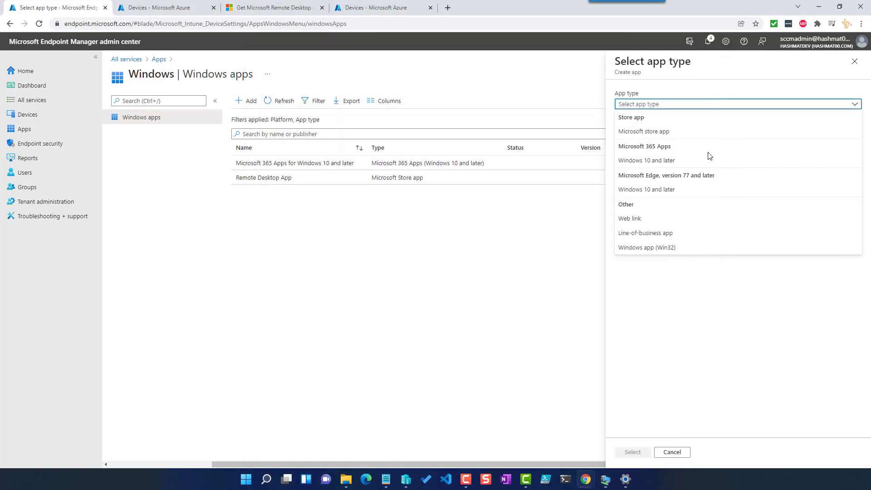
Start adding a line-of-business app as far as its package file selection, and return to the Windows apps list without creating it
{"action": "left_click", "coordinate": [675, 240]}
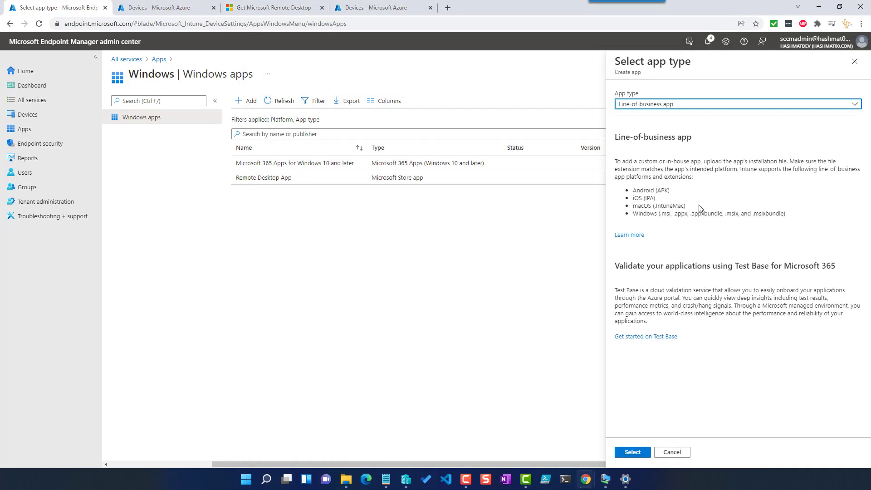
{"action": "left_click", "coordinate": [633, 452]}
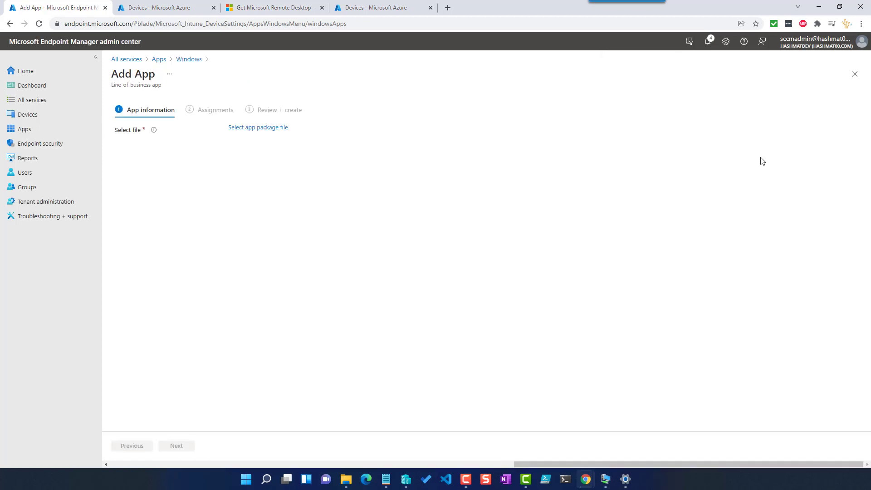
{"action": "left_click", "coordinate": [274, 129]}
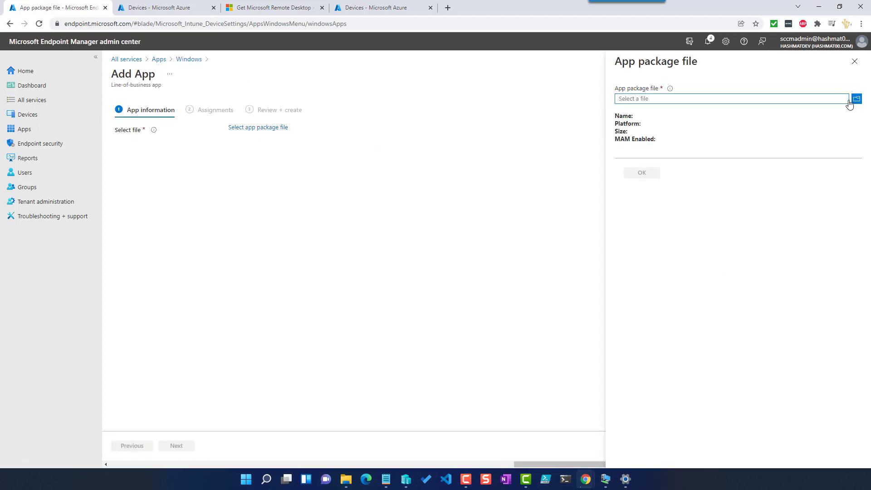
{"action": "left_click", "coordinate": [857, 67]}
{"action": "left_click", "coordinate": [197, 61]}
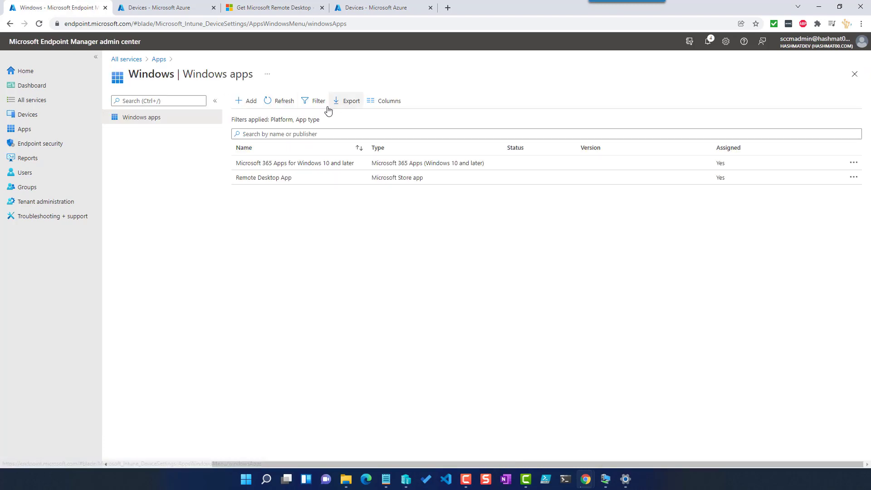
Choose Windows app (Win32) as the type for a new app and open its Learn more documentation
{"action": "left_click", "coordinate": [243, 102]}
{"action": "left_click", "coordinate": [654, 109]}
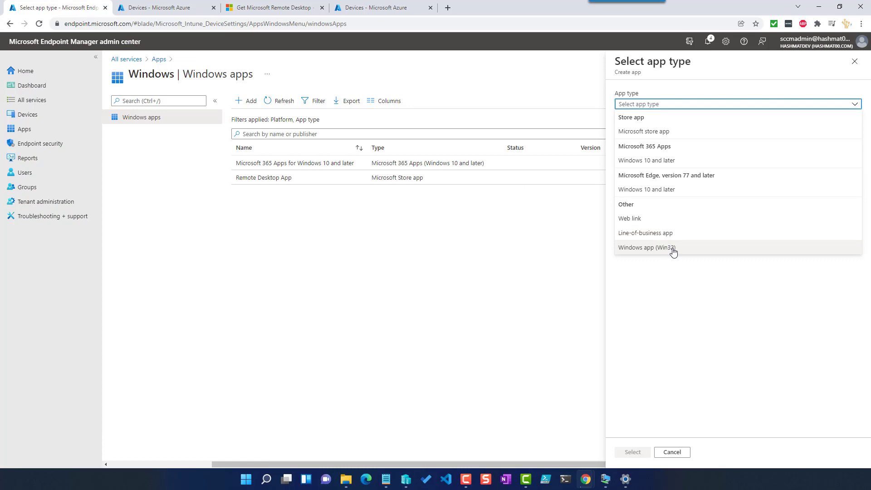
{"action": "left_click", "coordinate": [673, 249]}
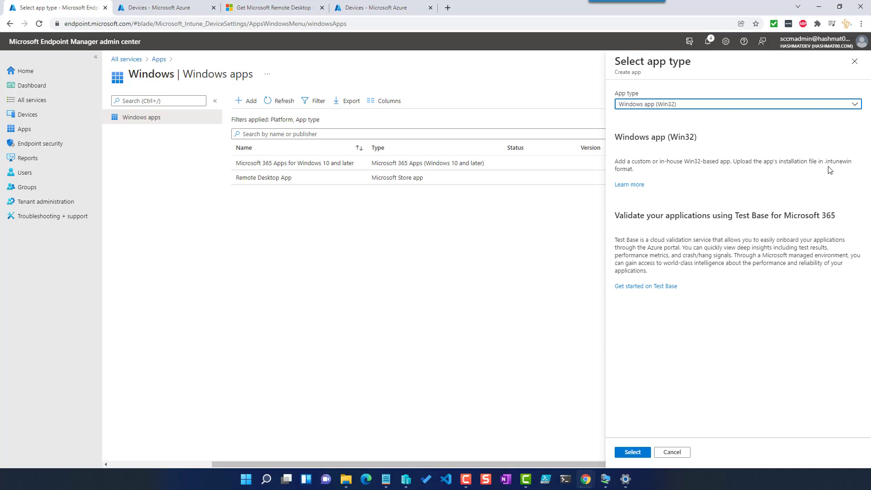
{"action": "left_click", "coordinate": [629, 184]}
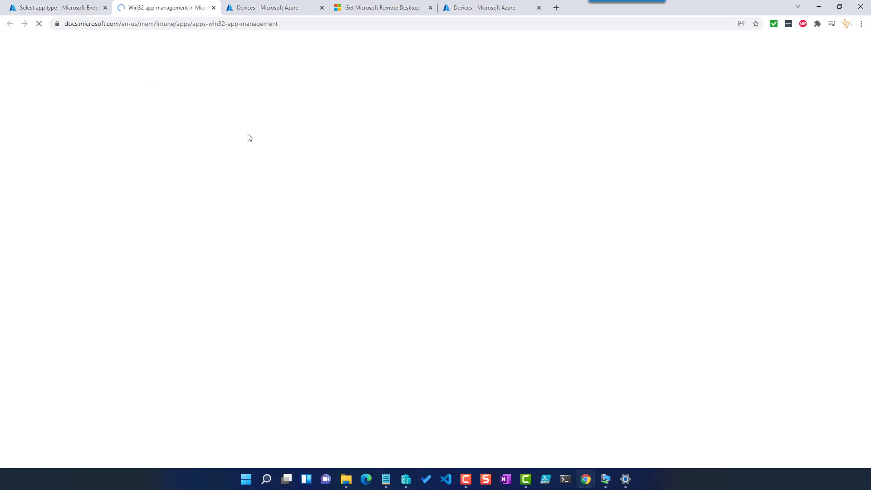
Read through the Win32 app management documentation, covering prerequisites, content preparation, delivery optimization, and app availability and notifications
{"action": "scroll", "coordinate": [365, 229], "scroll_direction": "down", "scroll_amount": 2}
{"action": "scroll", "coordinate": [367, 231], "scroll_direction": "down", "scroll_amount": 15}
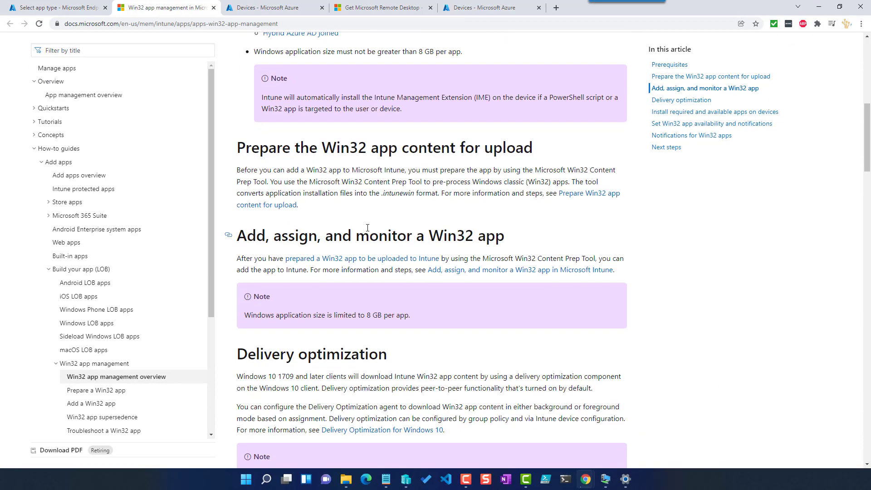
{"action": "scroll", "coordinate": [367, 227], "scroll_direction": "down", "scroll_amount": 3}
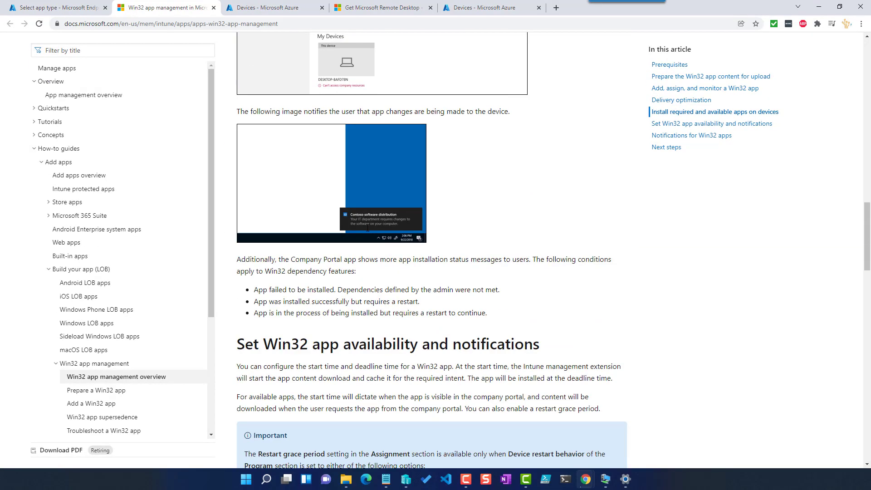
{"action": "scroll", "coordinate": [368, 228], "scroll_direction": "up", "scroll_amount": 18}
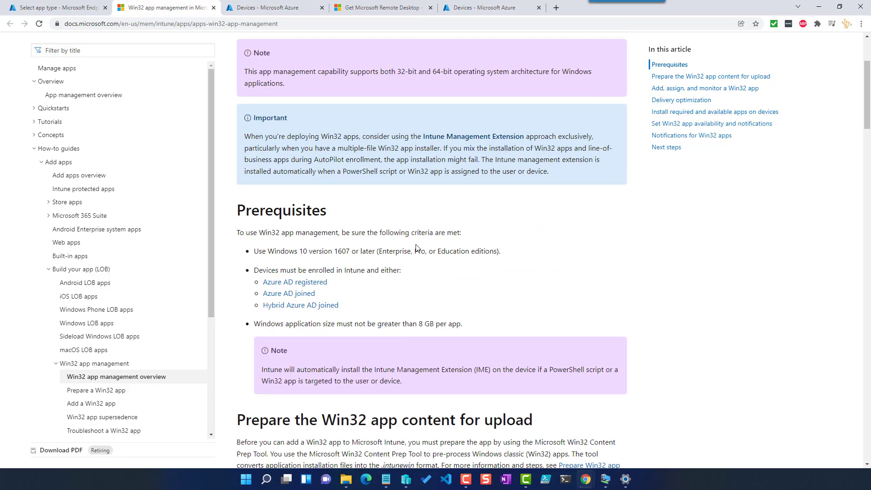
{"action": "scroll", "coordinate": [417, 247], "scroll_direction": "down", "scroll_amount": 6}
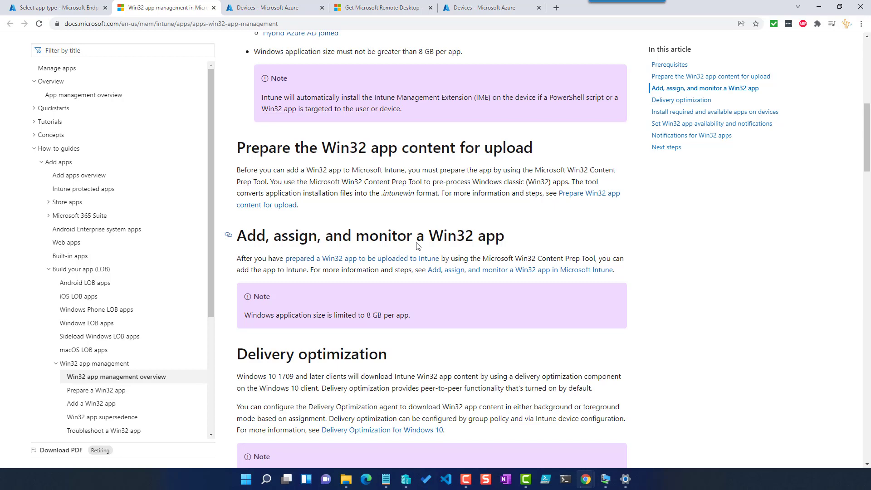
{"action": "scroll", "coordinate": [417, 245], "scroll_direction": "down", "scroll_amount": 5}
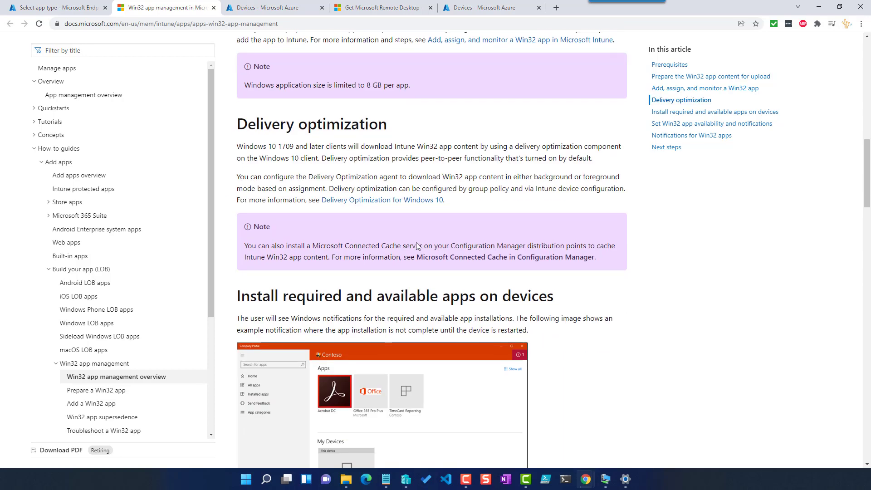
{"action": "scroll", "coordinate": [415, 243], "scroll_direction": "down", "scroll_amount": 6}
{"action": "scroll", "coordinate": [413, 242], "scroll_direction": "up", "scroll_amount": 20}
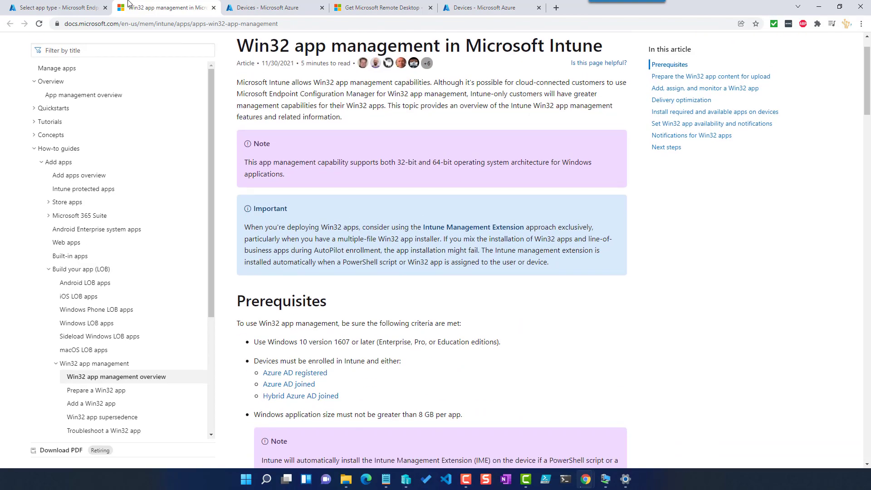
Return to the admin center, close the app type selection without adding an app, and show the Apps overview
{"action": "left_click", "coordinate": [81, 8]}
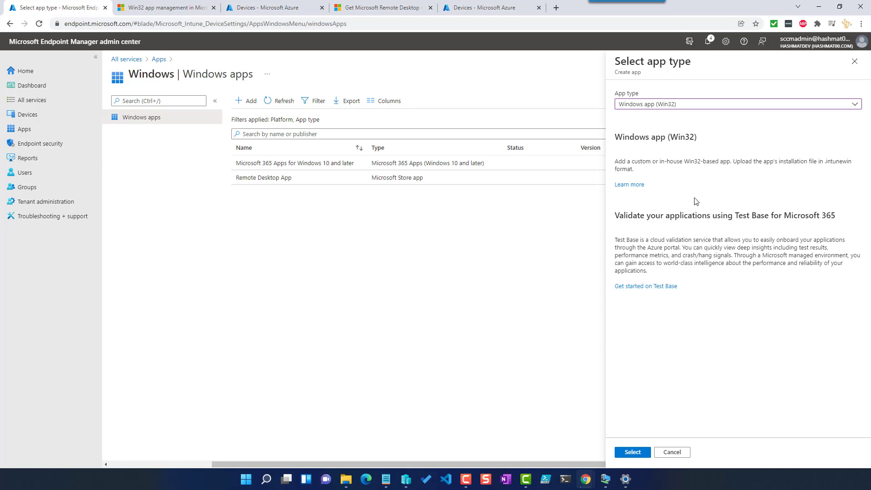
{"action": "left_click", "coordinate": [854, 63]}
{"action": "left_click", "coordinate": [480, 75]}
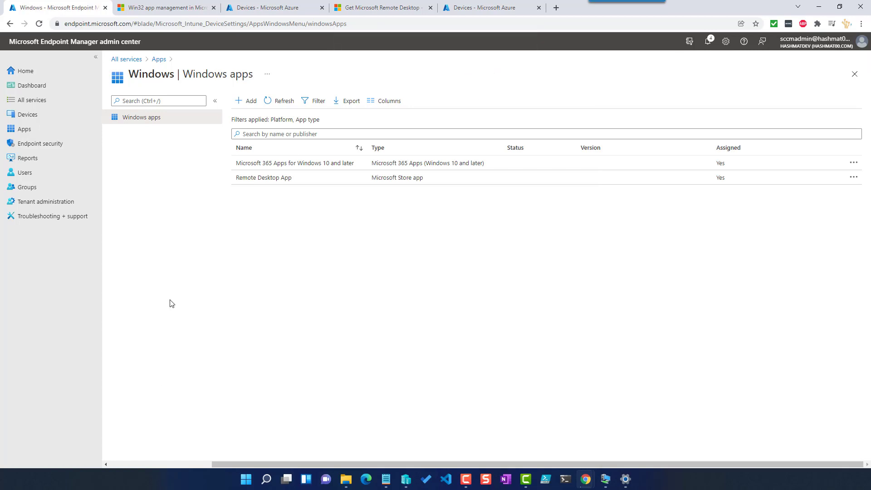
{"action": "left_click", "coordinate": [36, 130]}
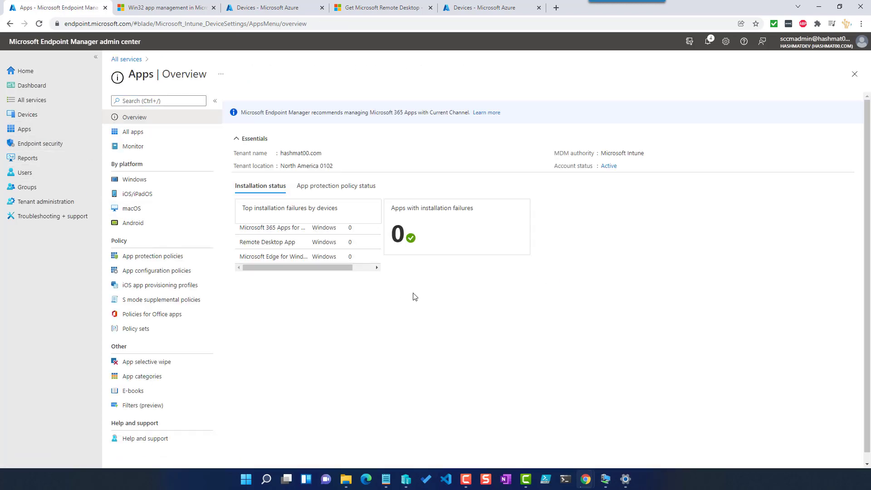
Switch to the SCCM virtual machine and bring the open CoMgmtSettingsProd properties to the front
{"action": "mouse_move", "coordinate": [605, 478]}
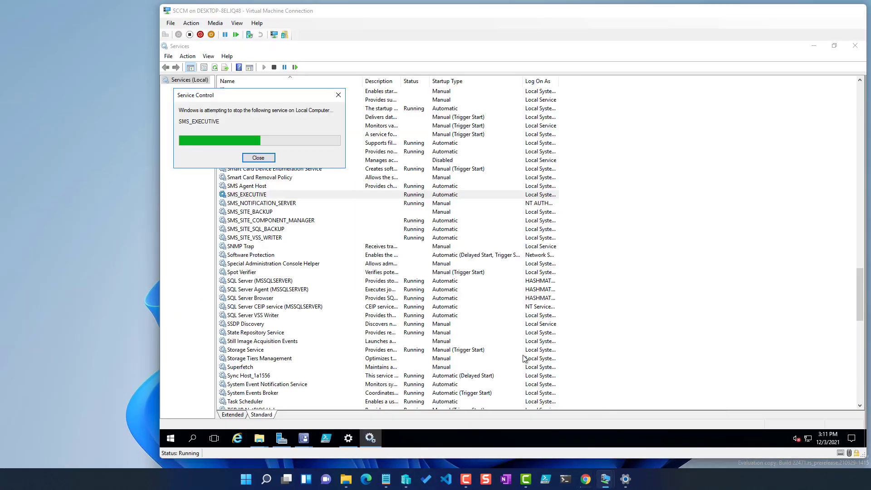
{"action": "left_click", "coordinate": [614, 431]}
{"action": "mouse_move", "coordinate": [303, 437]}
{"action": "left_click", "coordinate": [343, 404]}
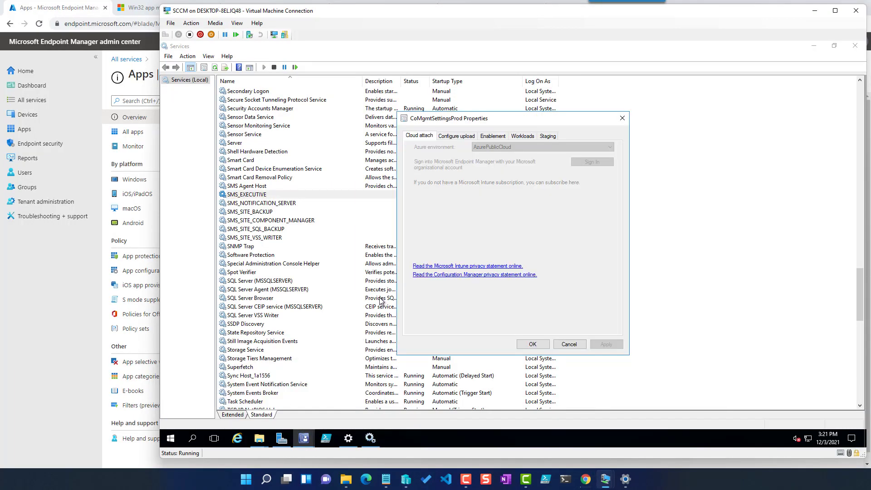
Examine the co-management enablement, workload and staging settings, and return to the workloads to check the Client apps slider
{"action": "left_click", "coordinate": [492, 136]}
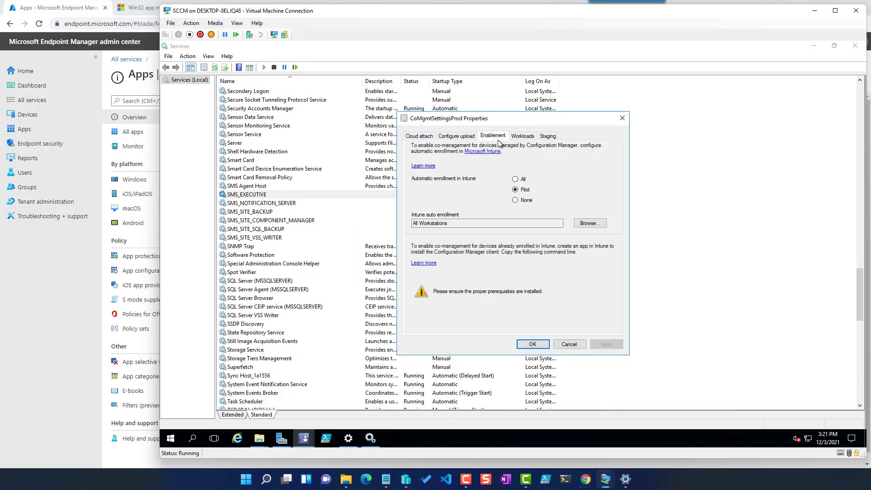
{"action": "left_click", "coordinate": [522, 136]}
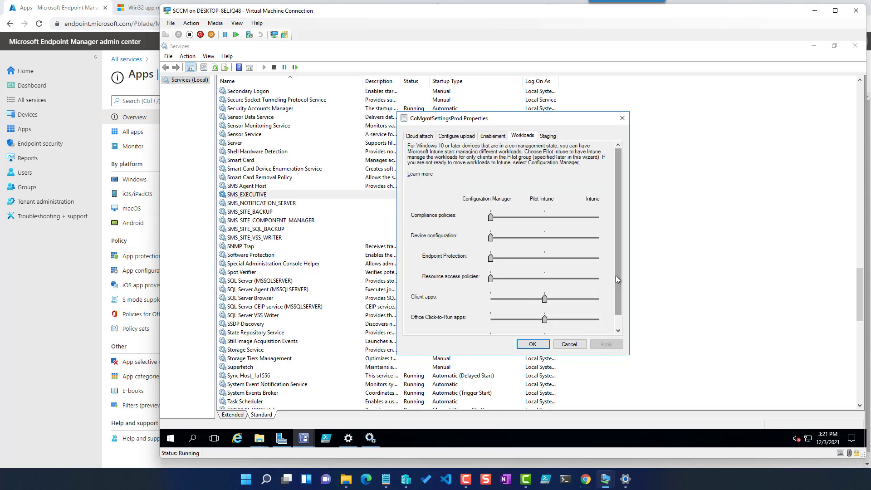
{"action": "left_click_drag", "start_coordinate": [616, 275], "coordinate": [616, 301]}
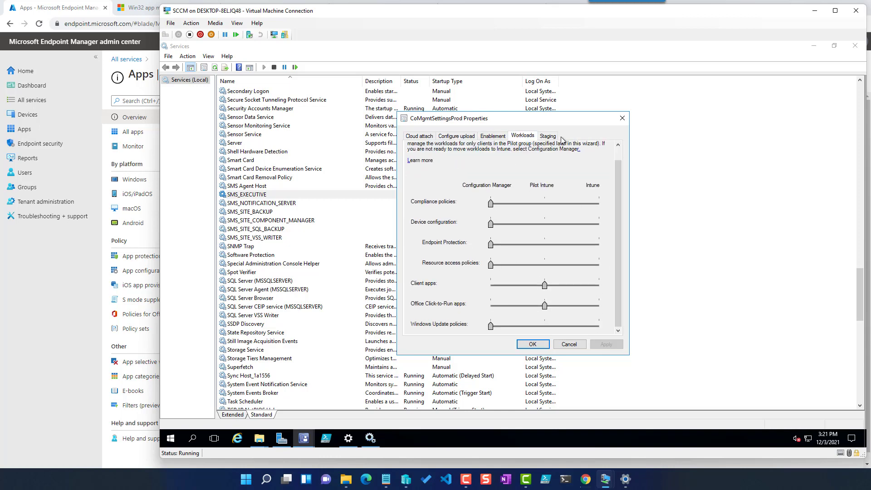
{"action": "left_click", "coordinate": [547, 136]}
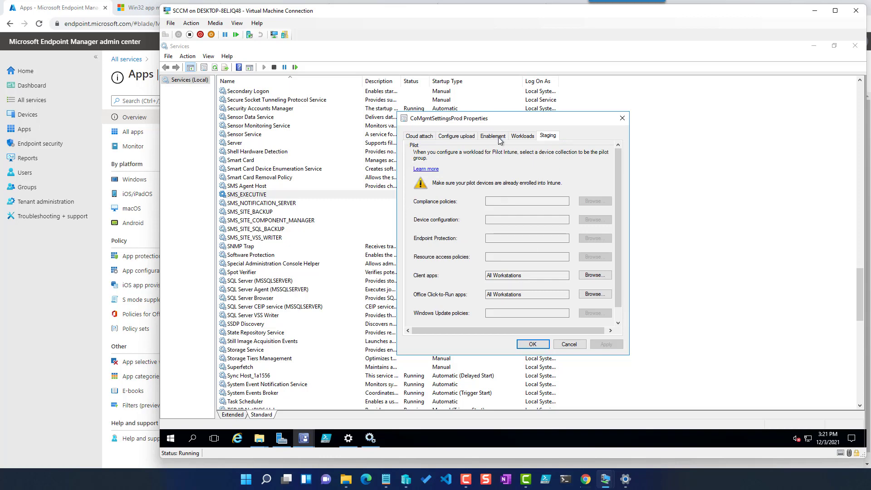
{"action": "left_click", "coordinate": [520, 136]}
{"action": "left_click", "coordinate": [496, 136]}
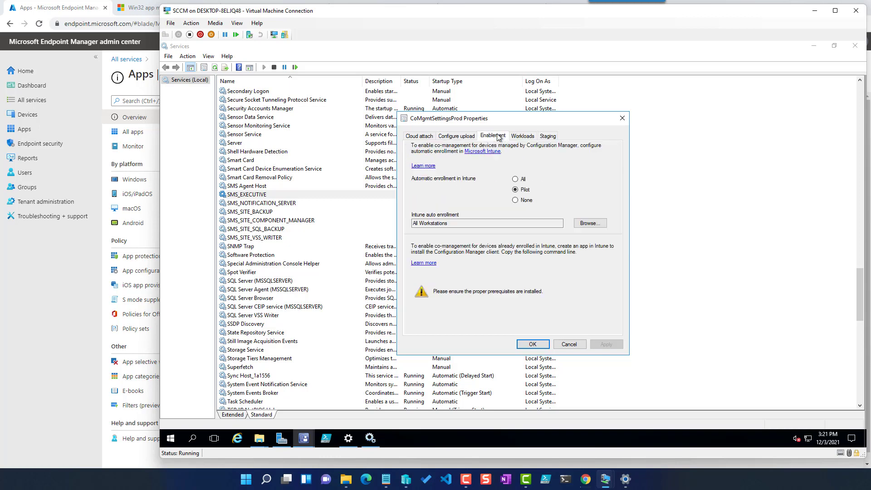
{"action": "left_click", "coordinate": [522, 136]}
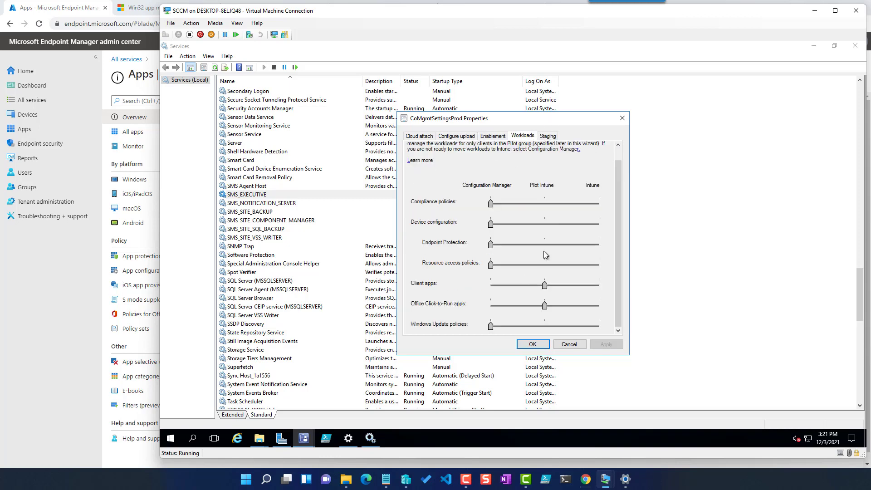
{"action": "mouse_move", "coordinate": [544, 285]}
{"action": "left_mouse_down"}
{"action": "mouse_move", "coordinate": [593, 286]}
{"action": "mouse_move", "coordinate": [548, 284]}
{"action": "left_mouse_up"}
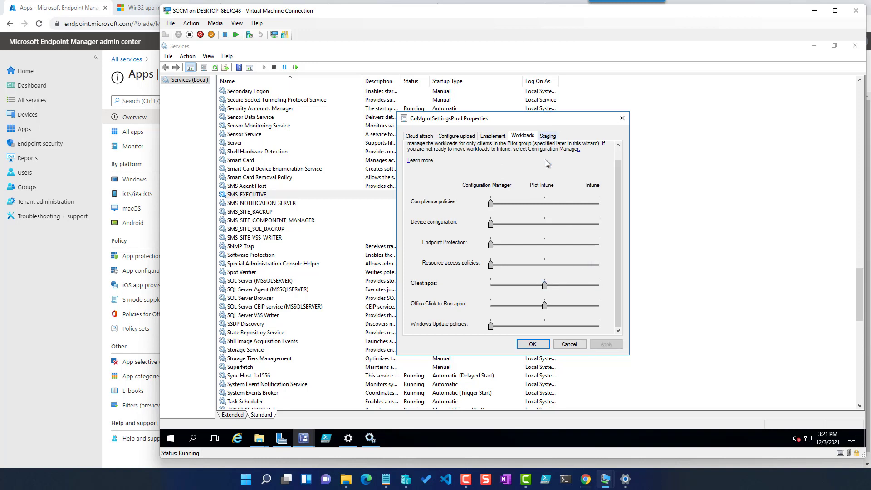